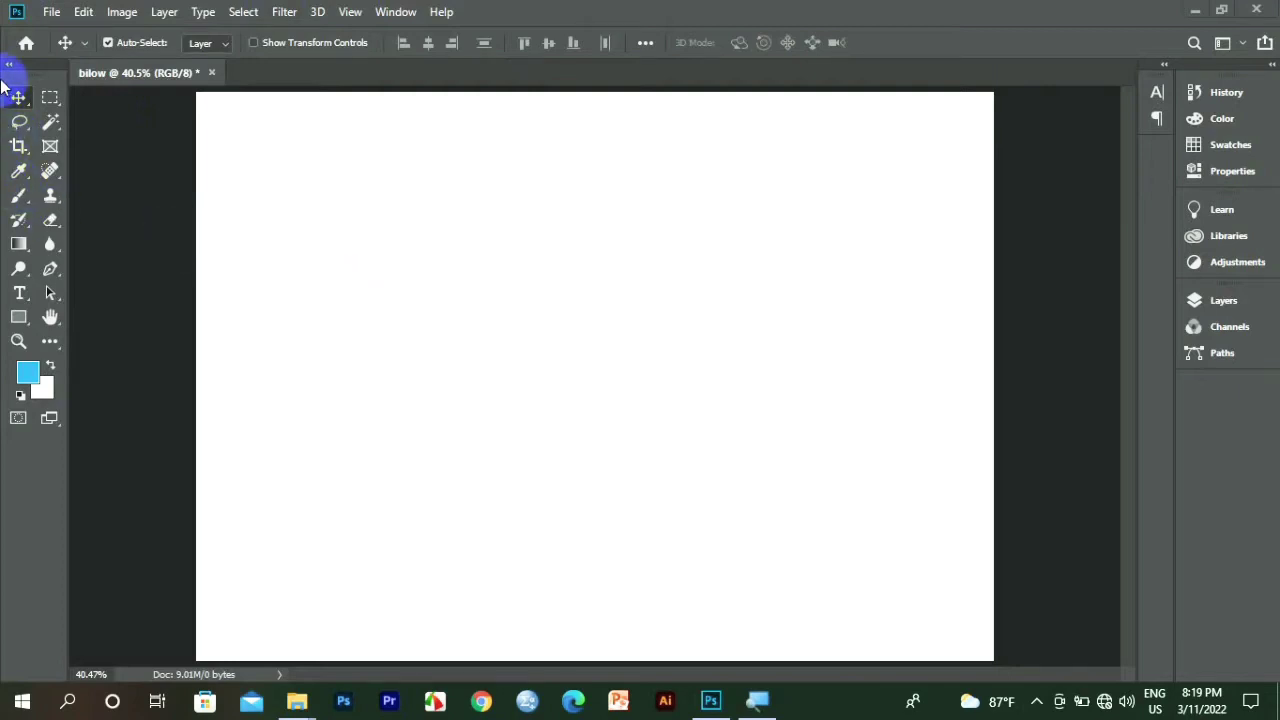
Undock and redock the tools panel, then try a rectangular selection and a move near the top-left.
mouse_move(25, 66)
mouse_down()
mouse_move(87, 93)
mouse_move(5, 122)
mouse_move(3, 73)
mouse_up()
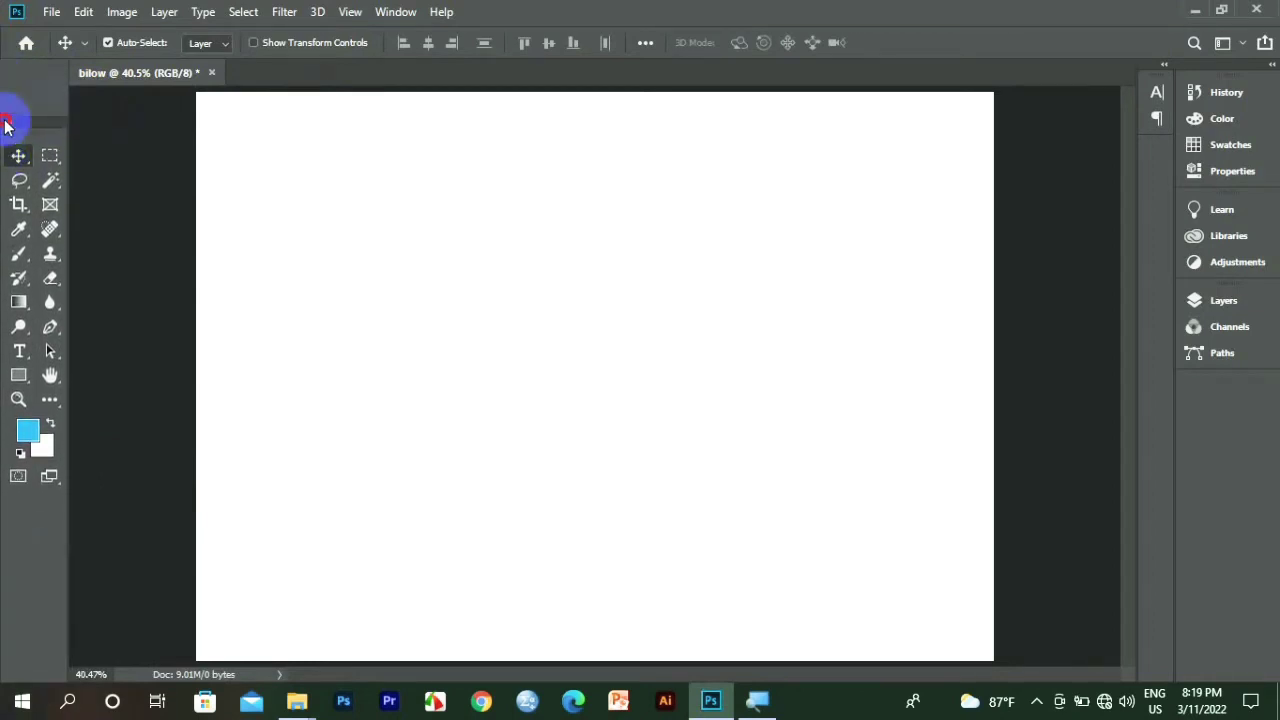
mouse_move(3, 75)
mouse_down()
mouse_move(15, 133)
mouse_move(4, 92)
mouse_up()
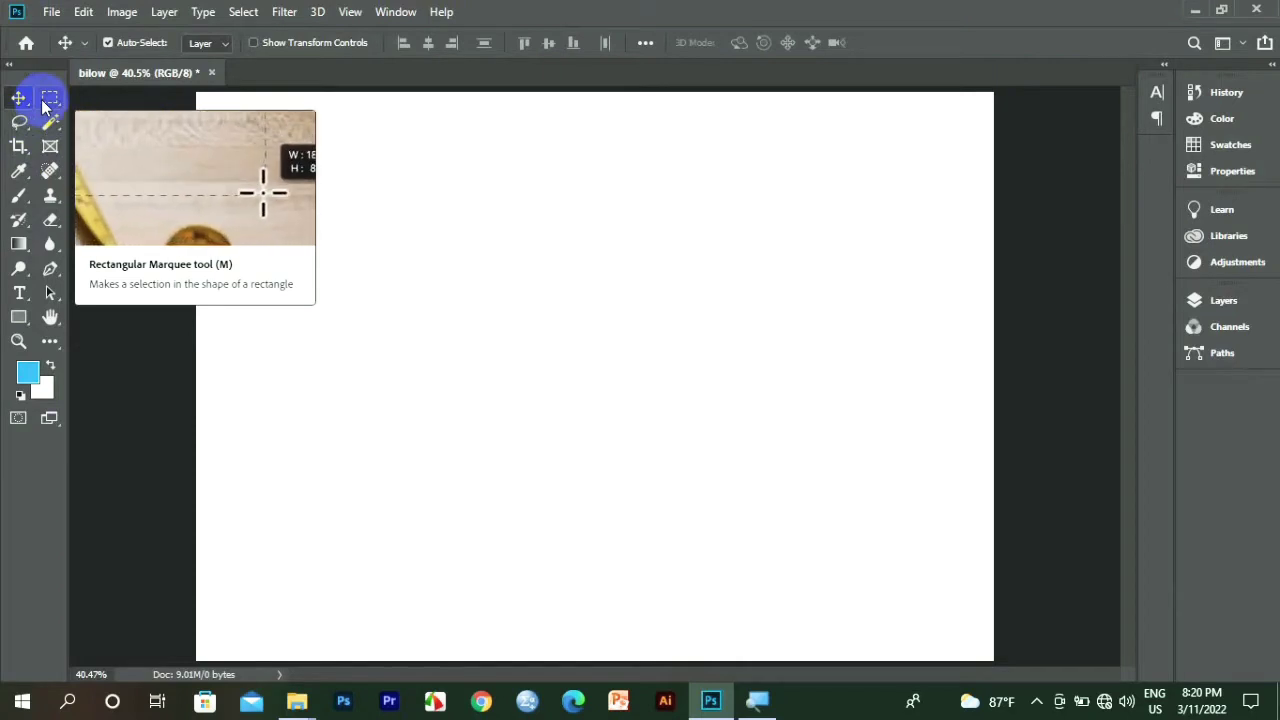
click(45, 107)
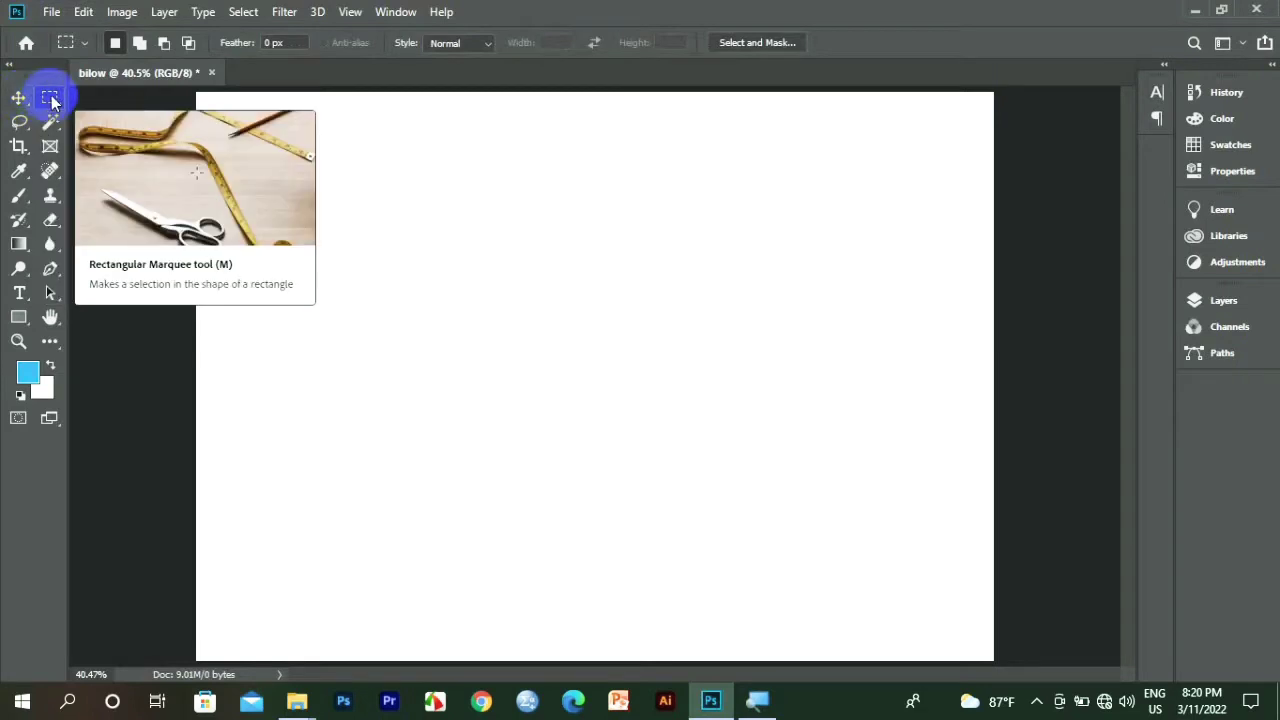
drag(293, 151, 666, 345)
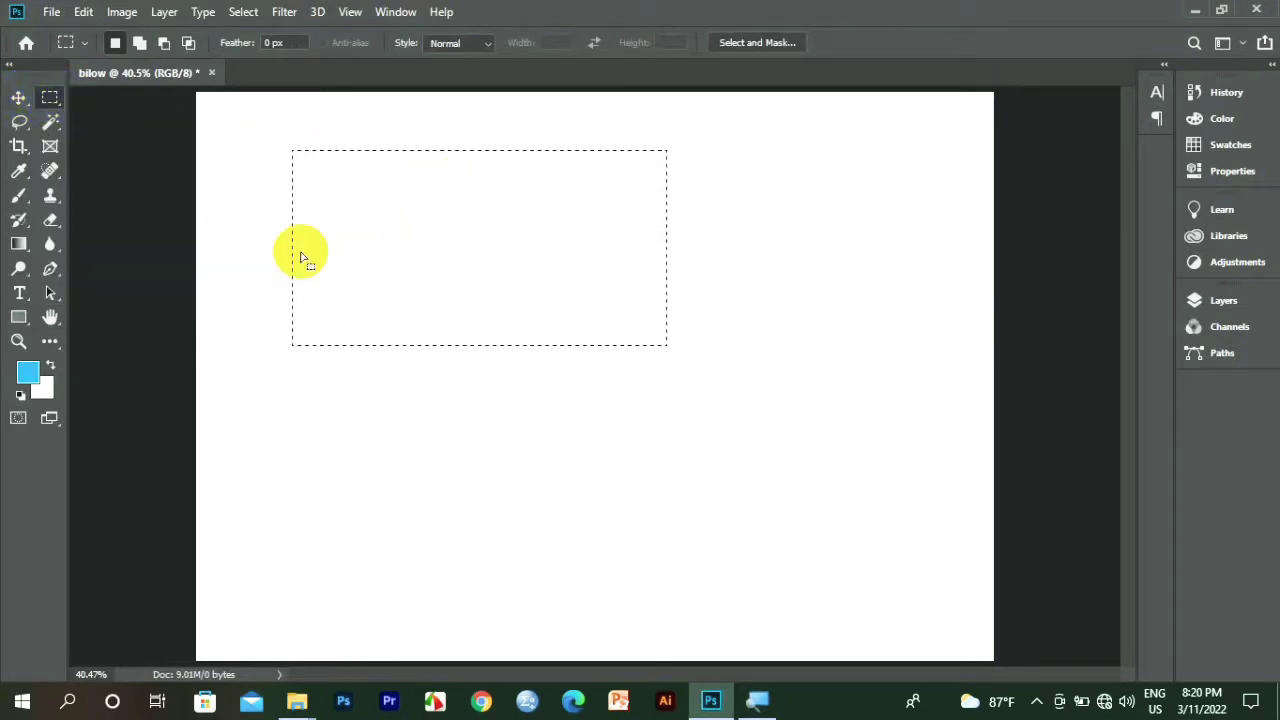
click(18, 97)
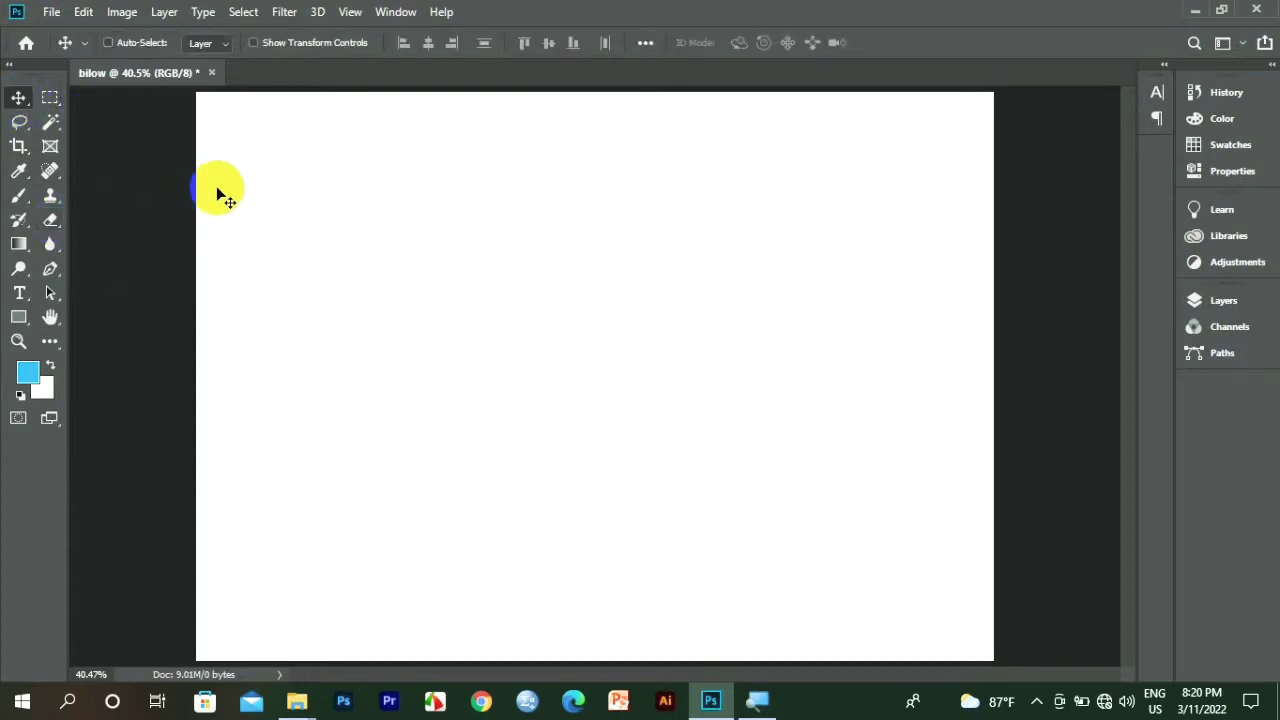
drag(222, 195, 67, 122)
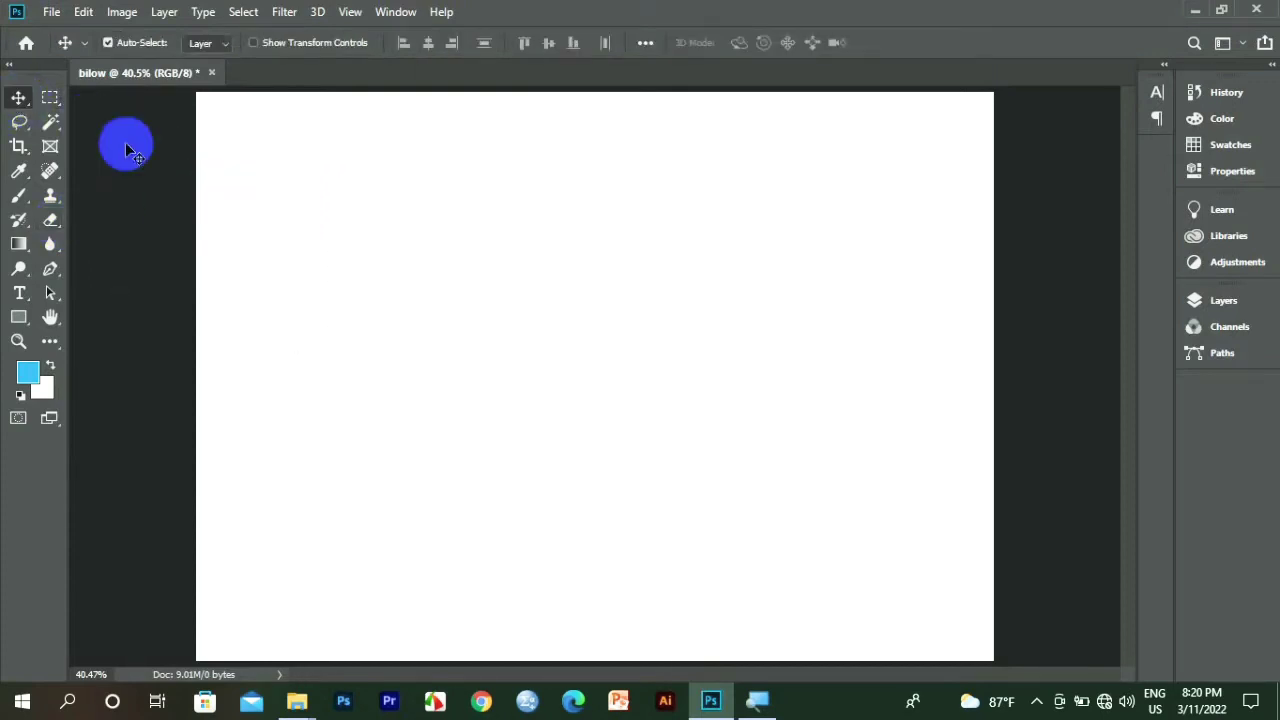
Make an oval selection near the top-left, try moving it, and dismiss the Background layer warning.
right_click(28, 104)
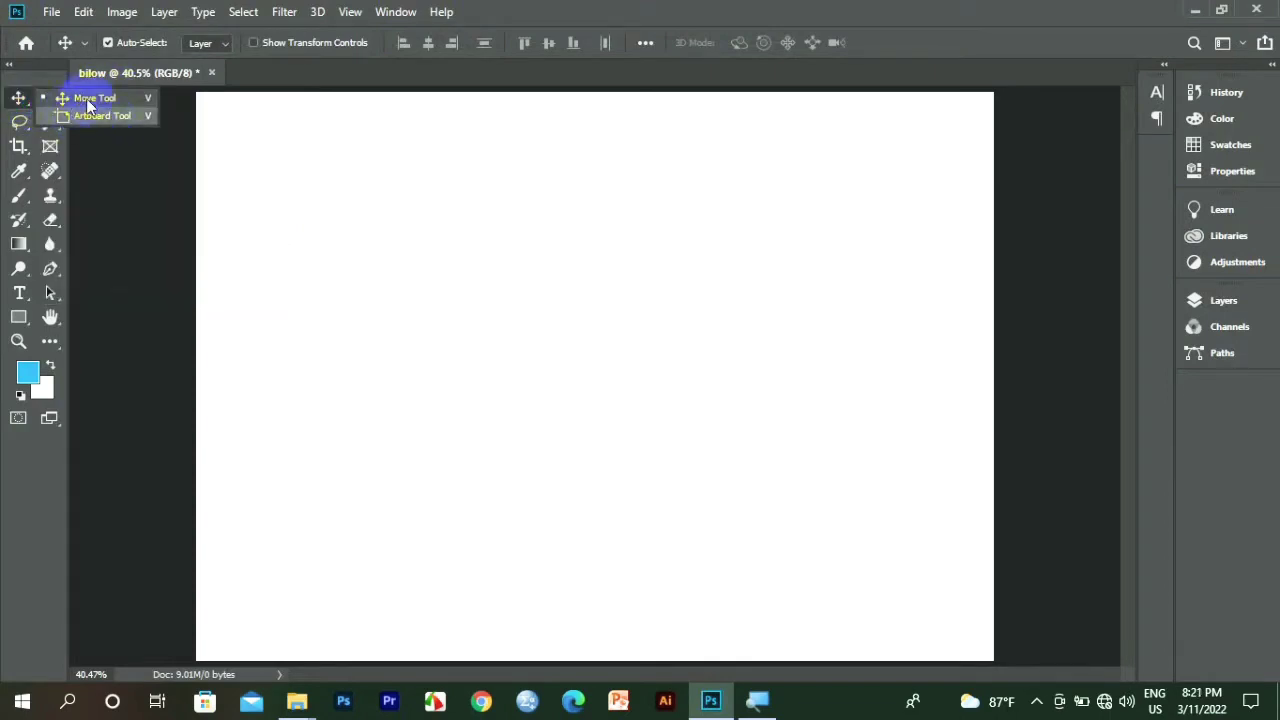
click(107, 137)
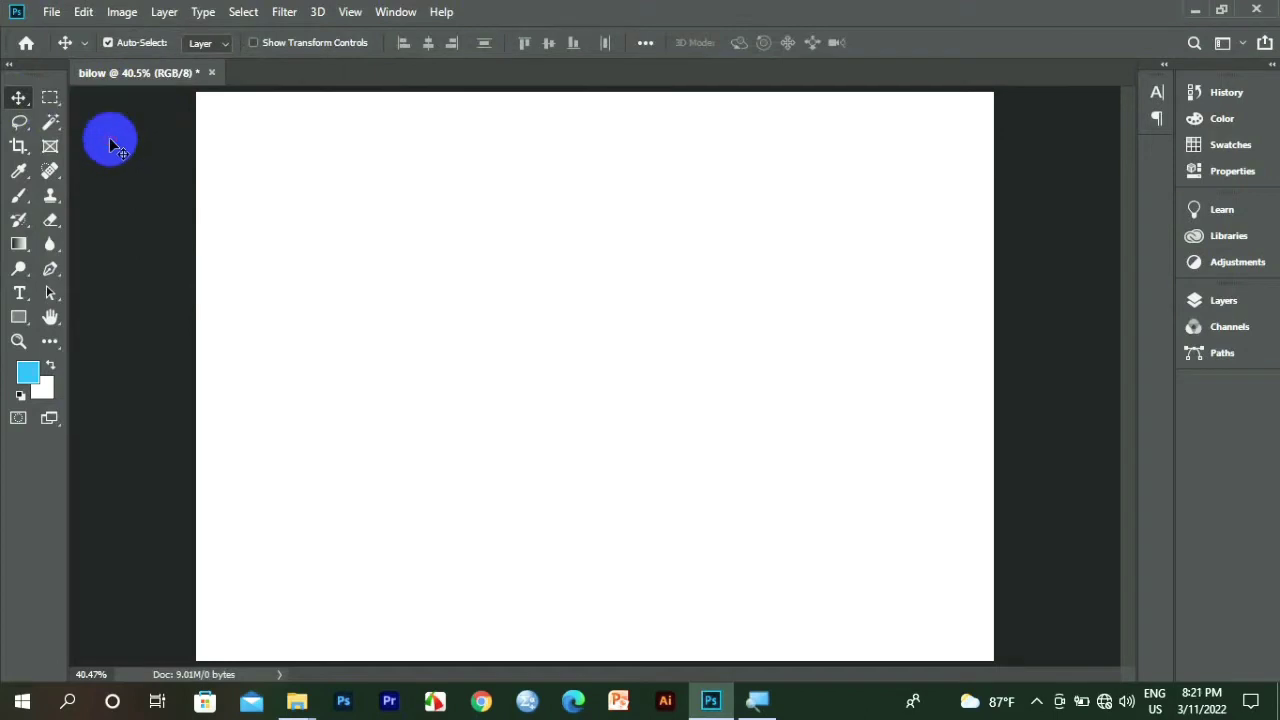
click(55, 105)
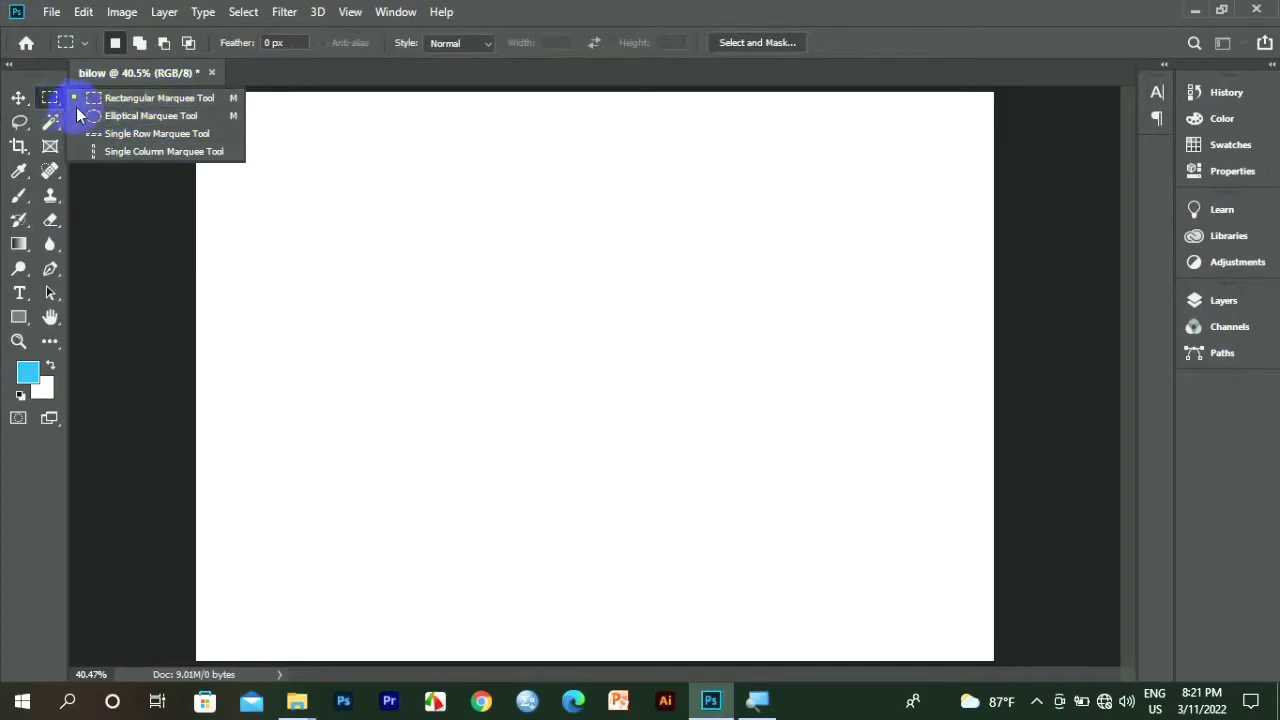
click(112, 116)
mouse_move(318, 155)
mouse_down()
mouse_move(639, 459)
mouse_move(512, 265)
mouse_move(437, 219)
mouse_up()
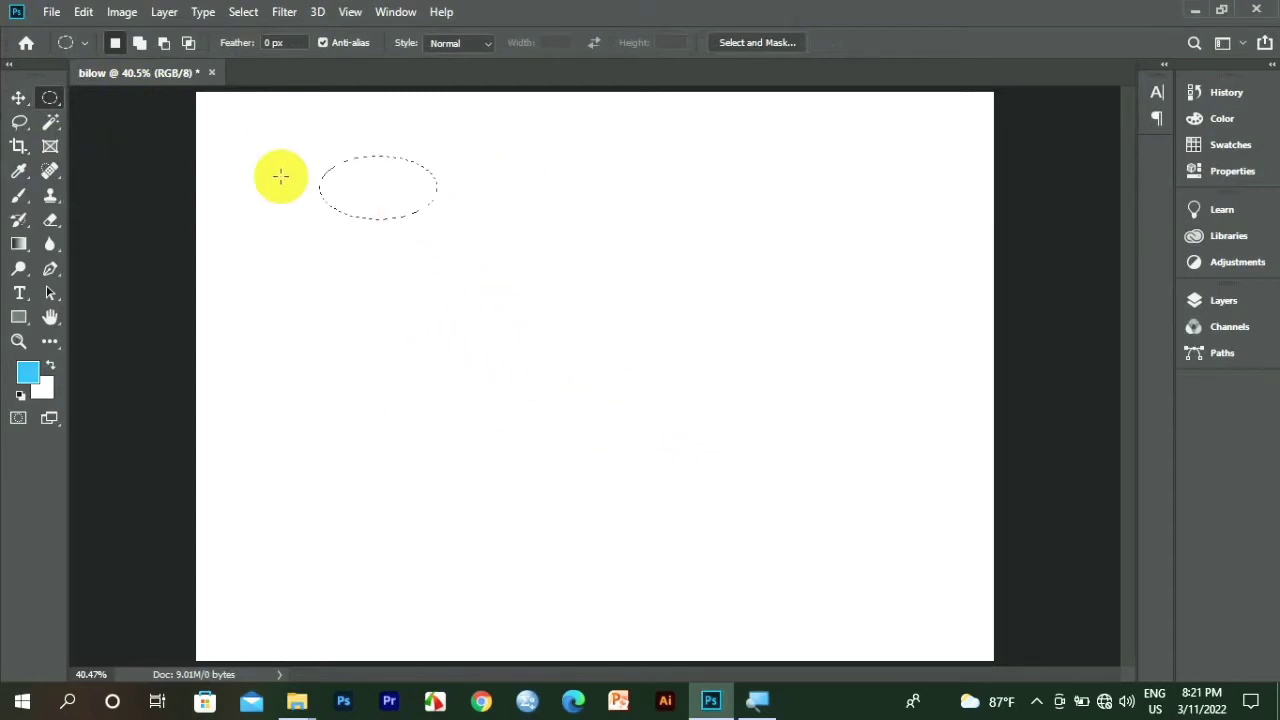
click(17, 98)
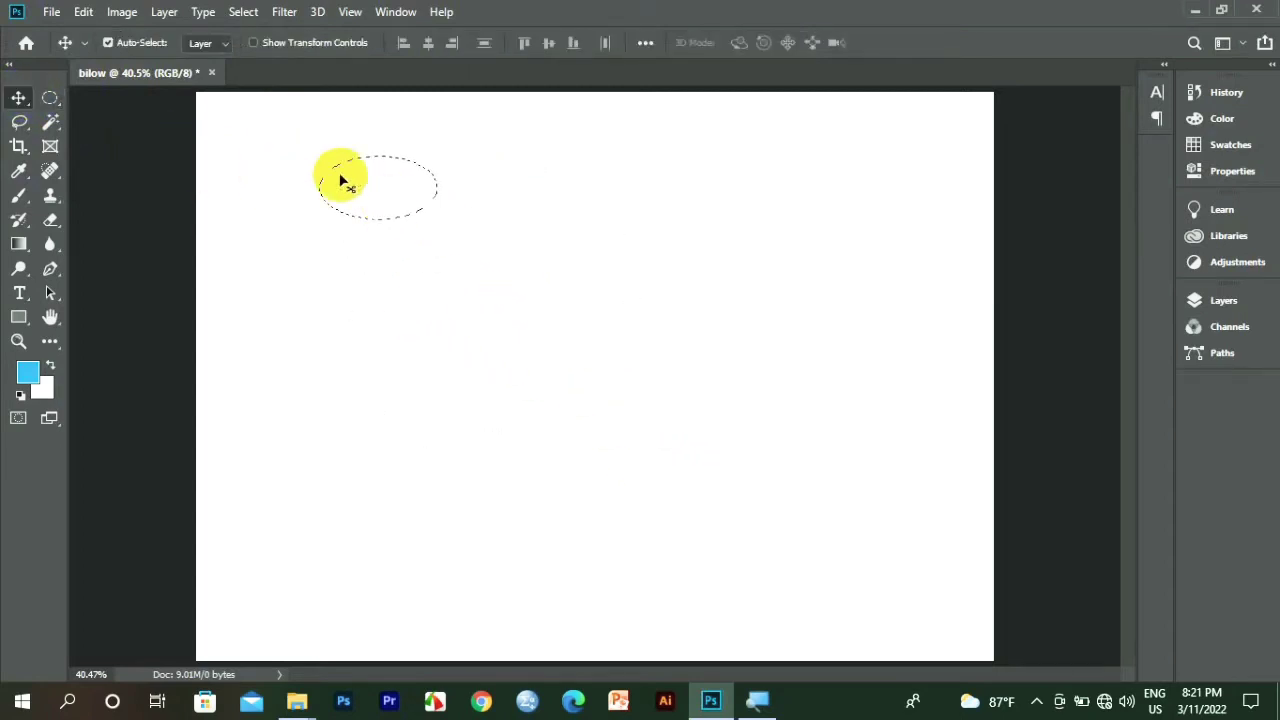
mouse_move(320, 176)
mouse_down()
mouse_move(433, 240)
mouse_move(403, 220)
mouse_up()
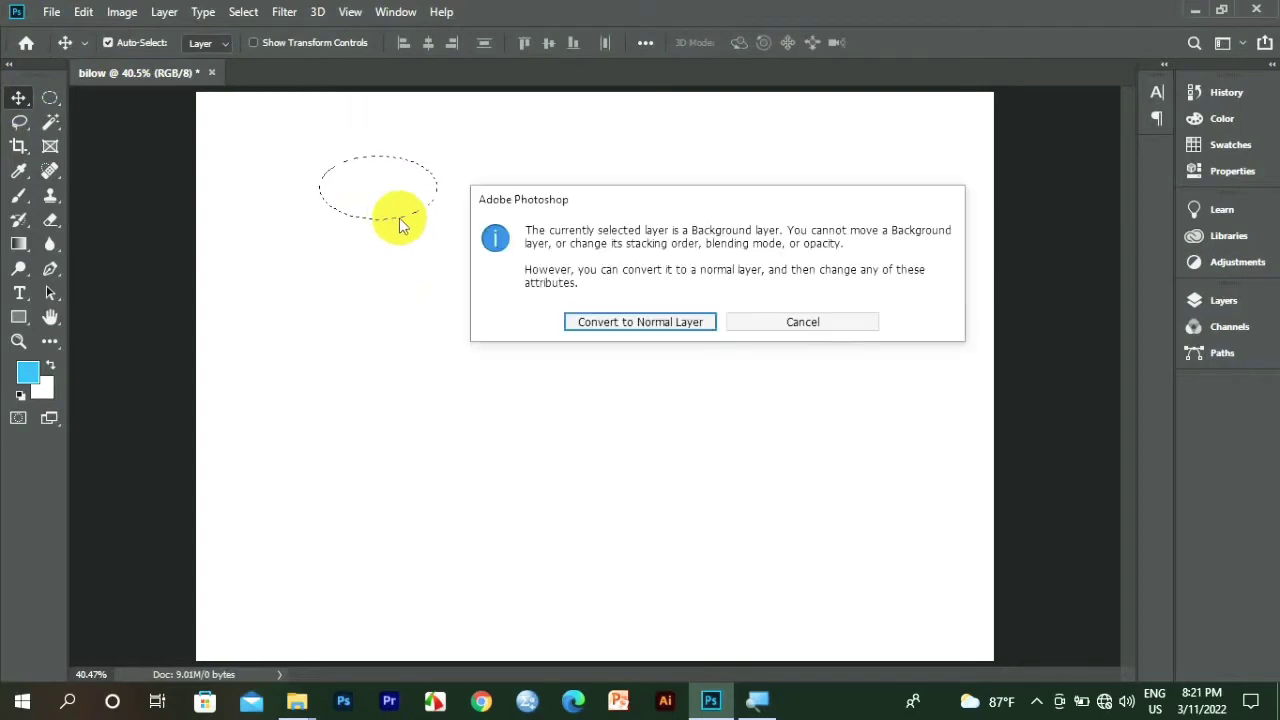
click(808, 321)
key(ctrl)
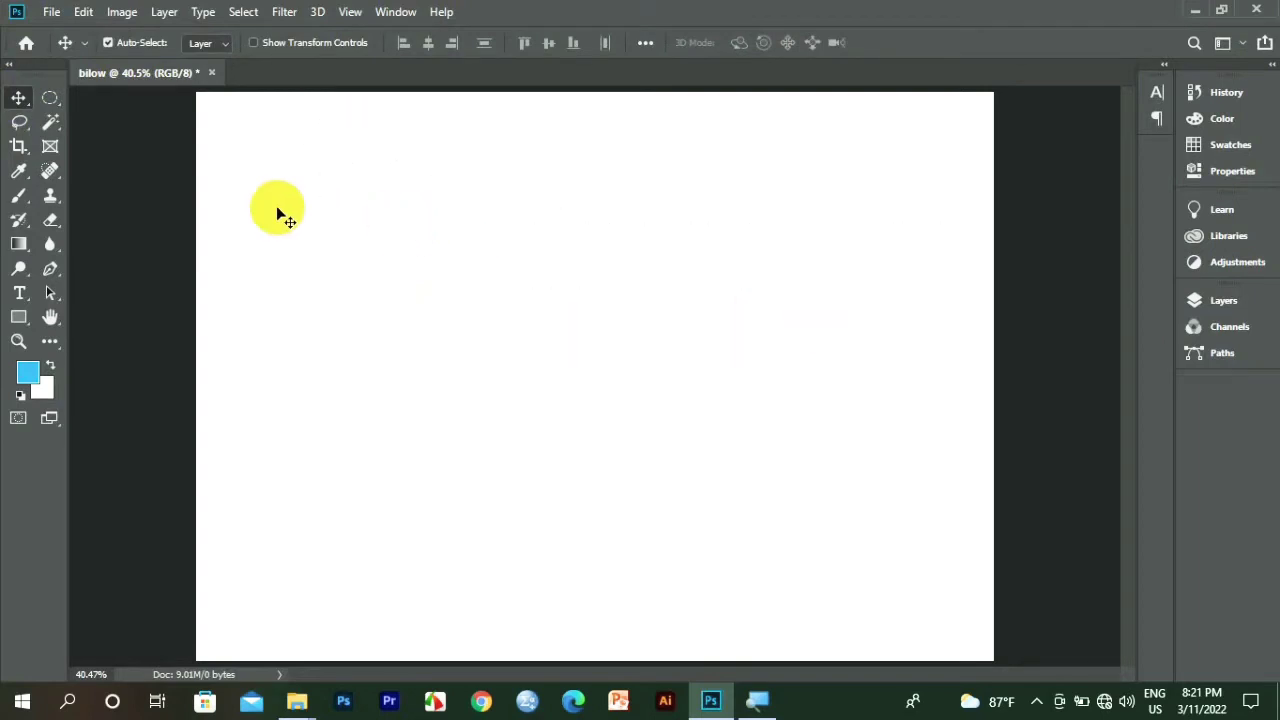
Draw a trial artboard near the top-left with the Artboard Tool, undo it, and return to Move.
right_click(22, 100)
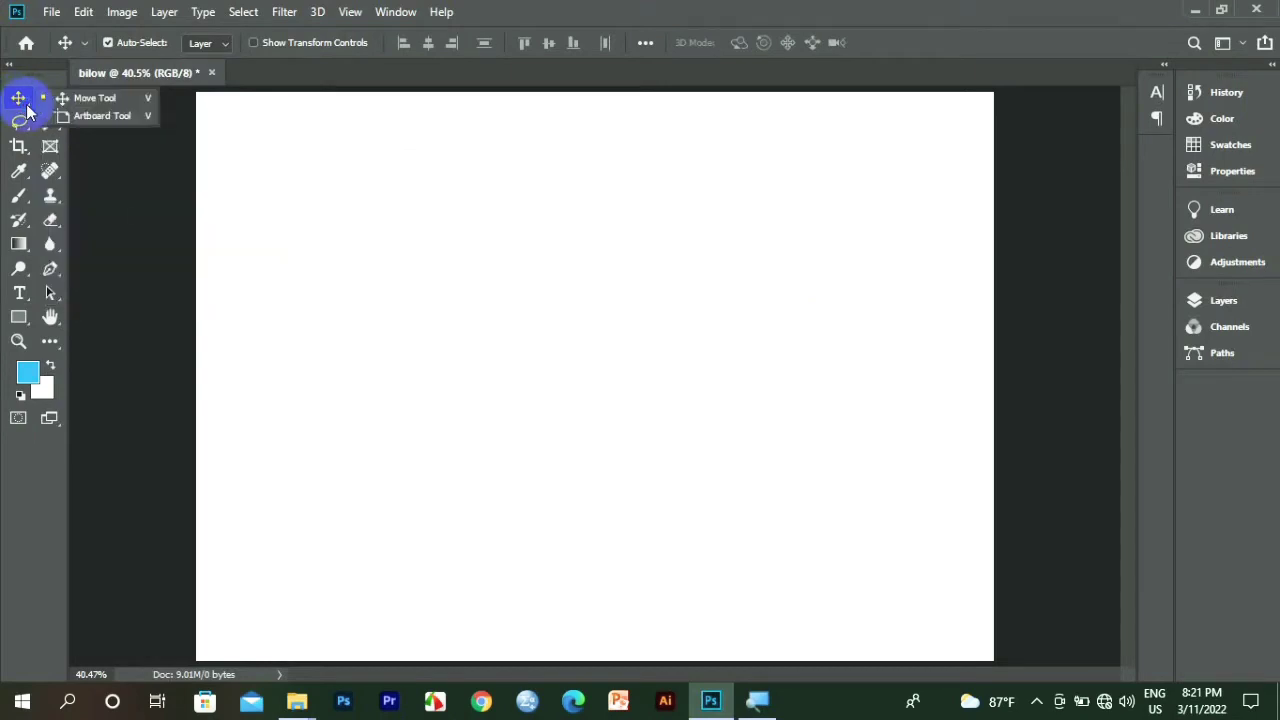
click(84, 118)
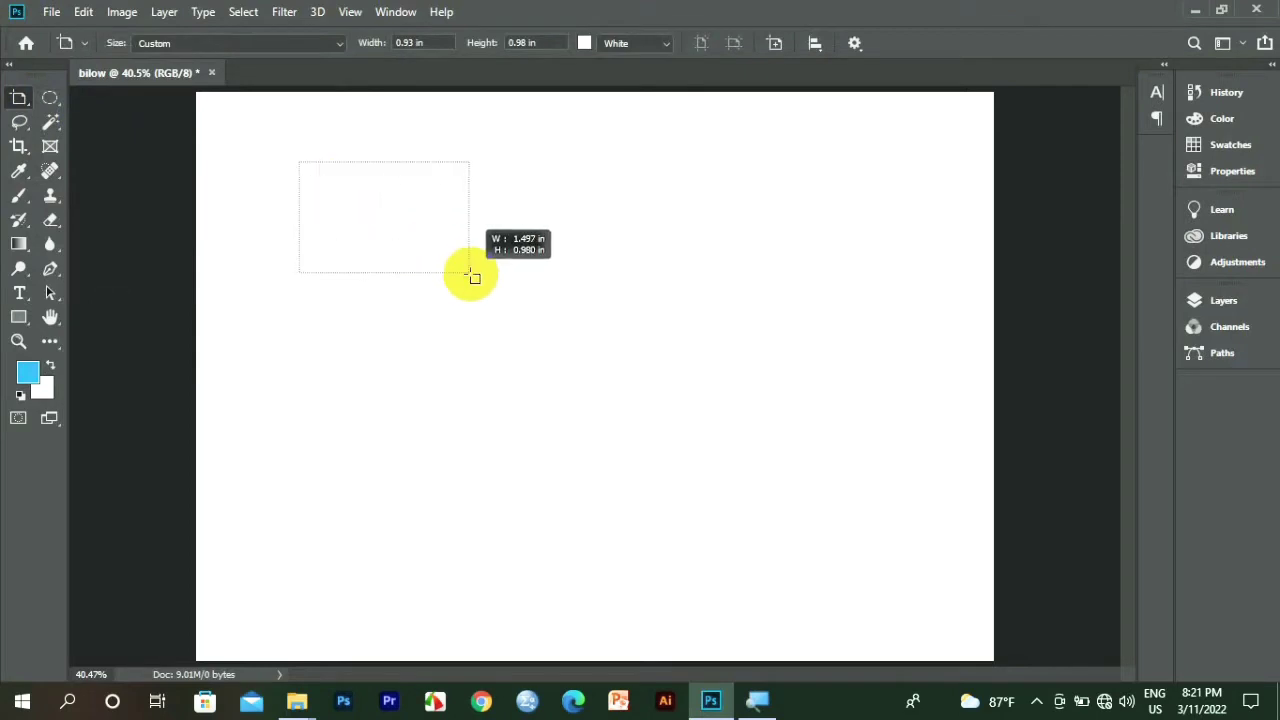
mouse_move(302, 165)
mouse_down()
mouse_move(469, 272)
mouse_move(423, 250)
mouse_up()
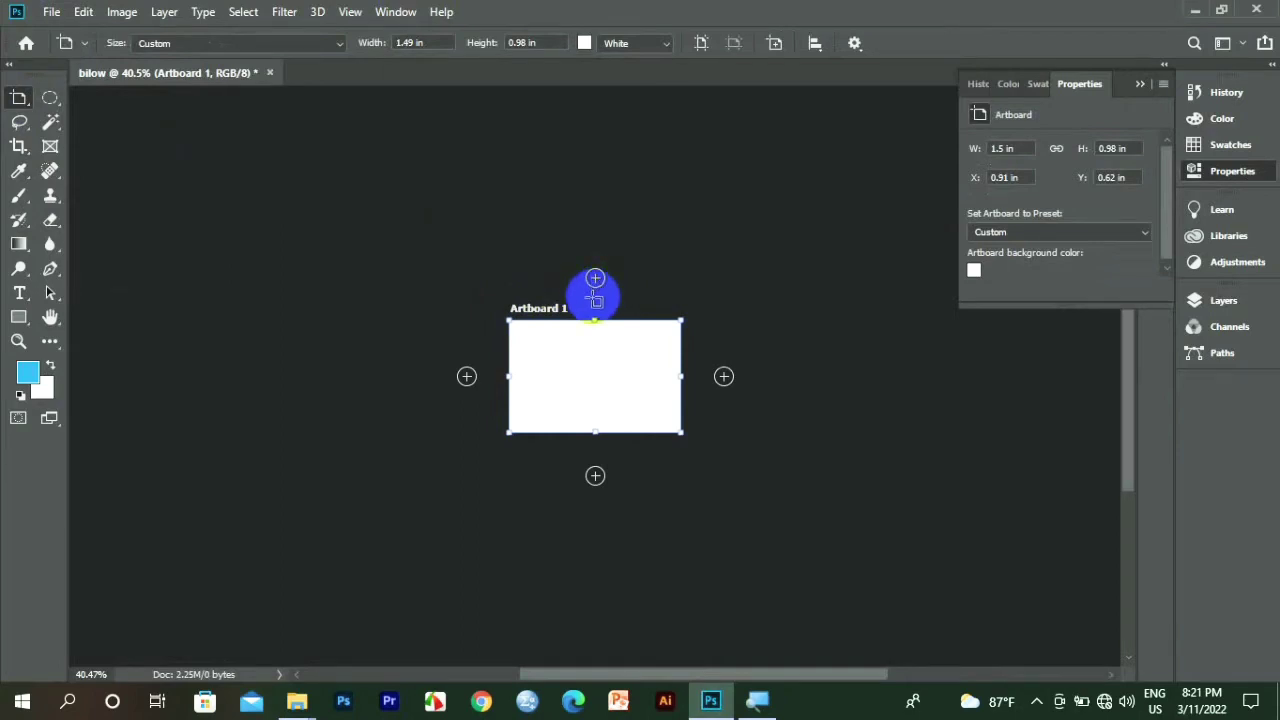
key(ctrl+z)
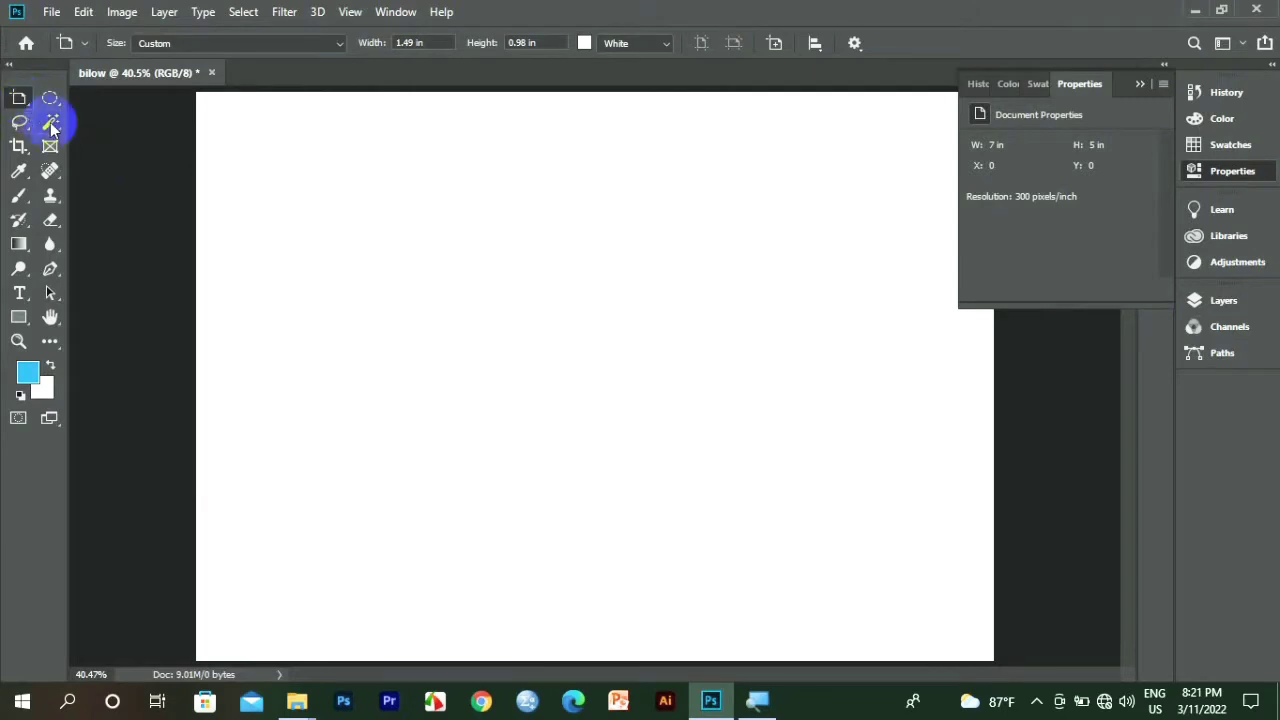
right_click(24, 104)
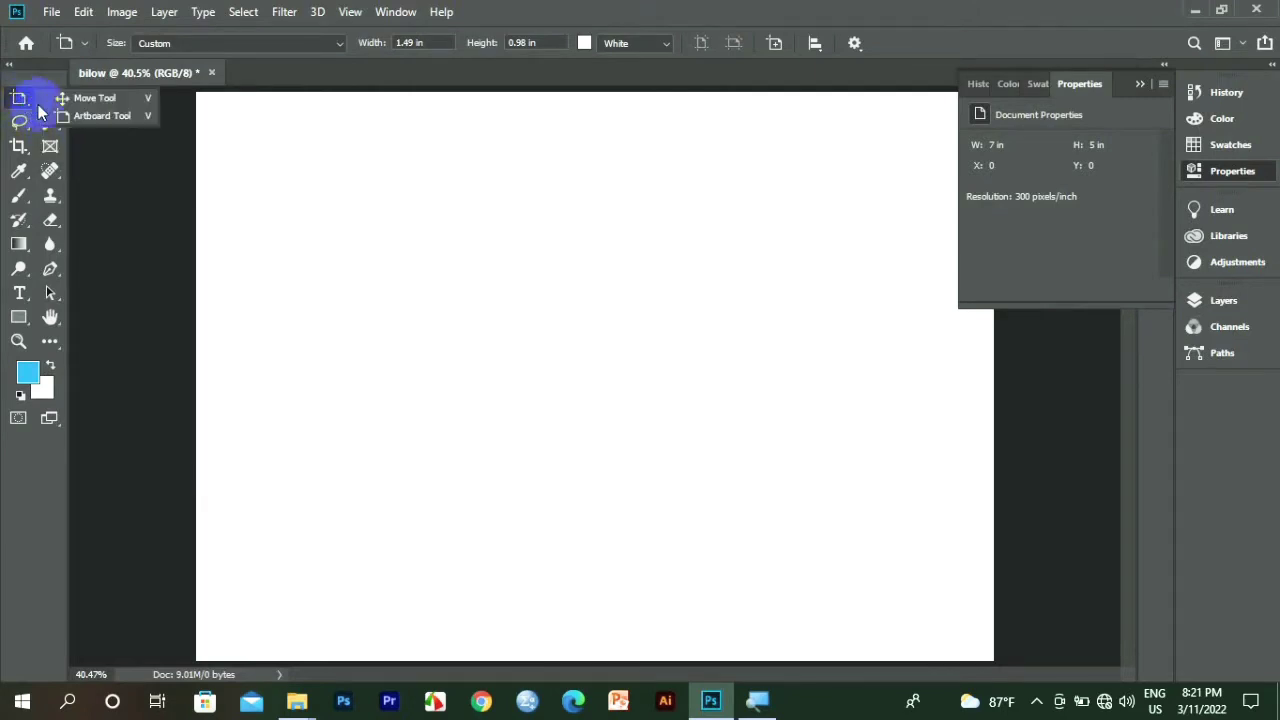
click(59, 105)
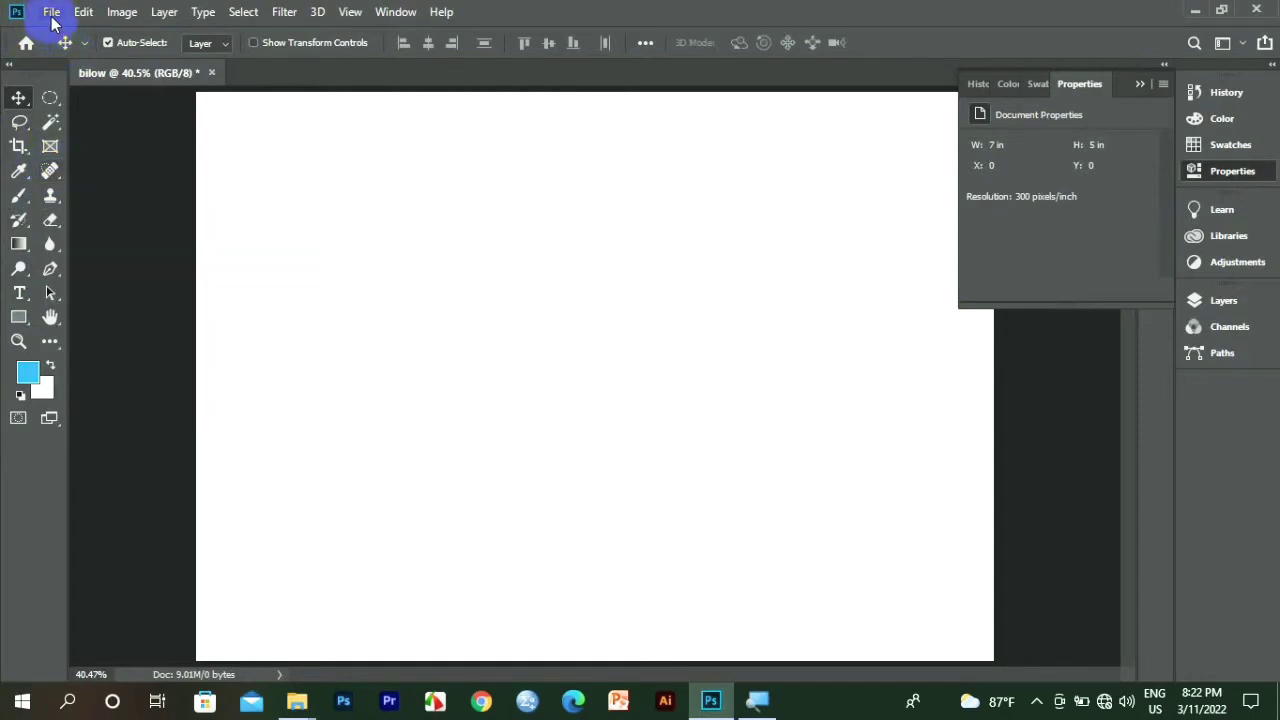
Open 2020_5$largeimg_1831414025.jpg from the resturent folder.
click(127, 77)
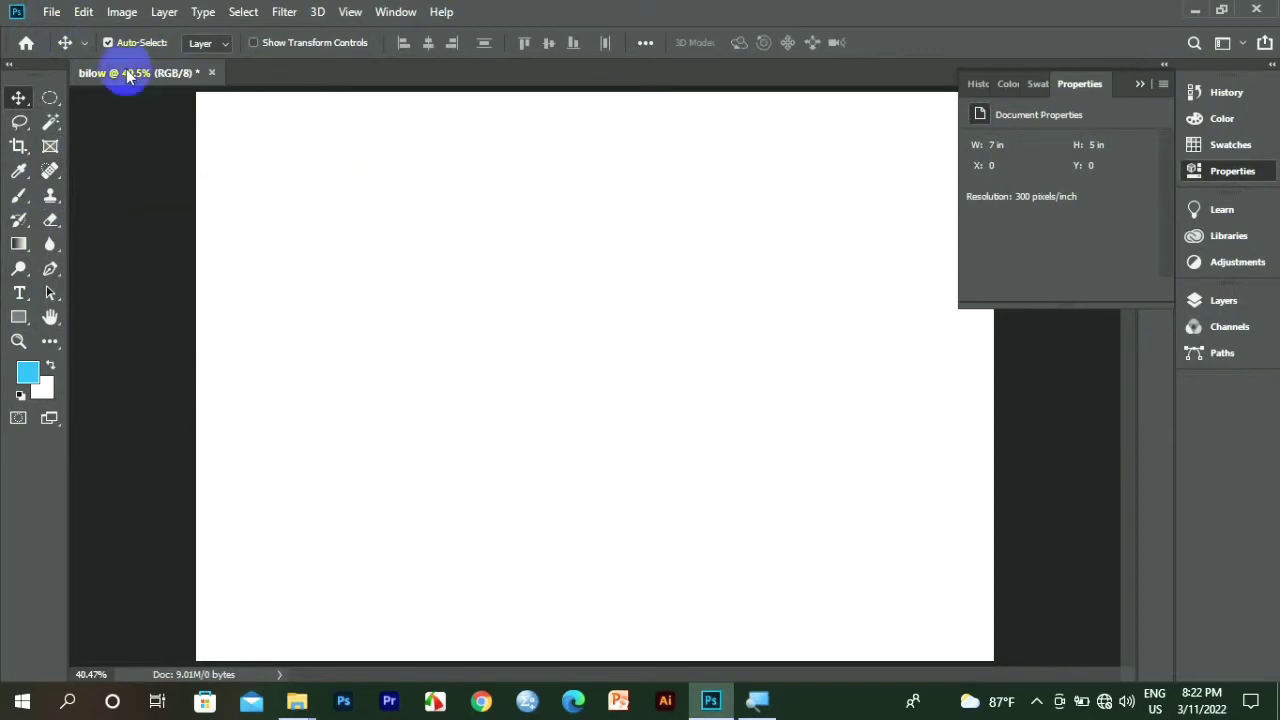
click(45, 20)
click(47, 14)
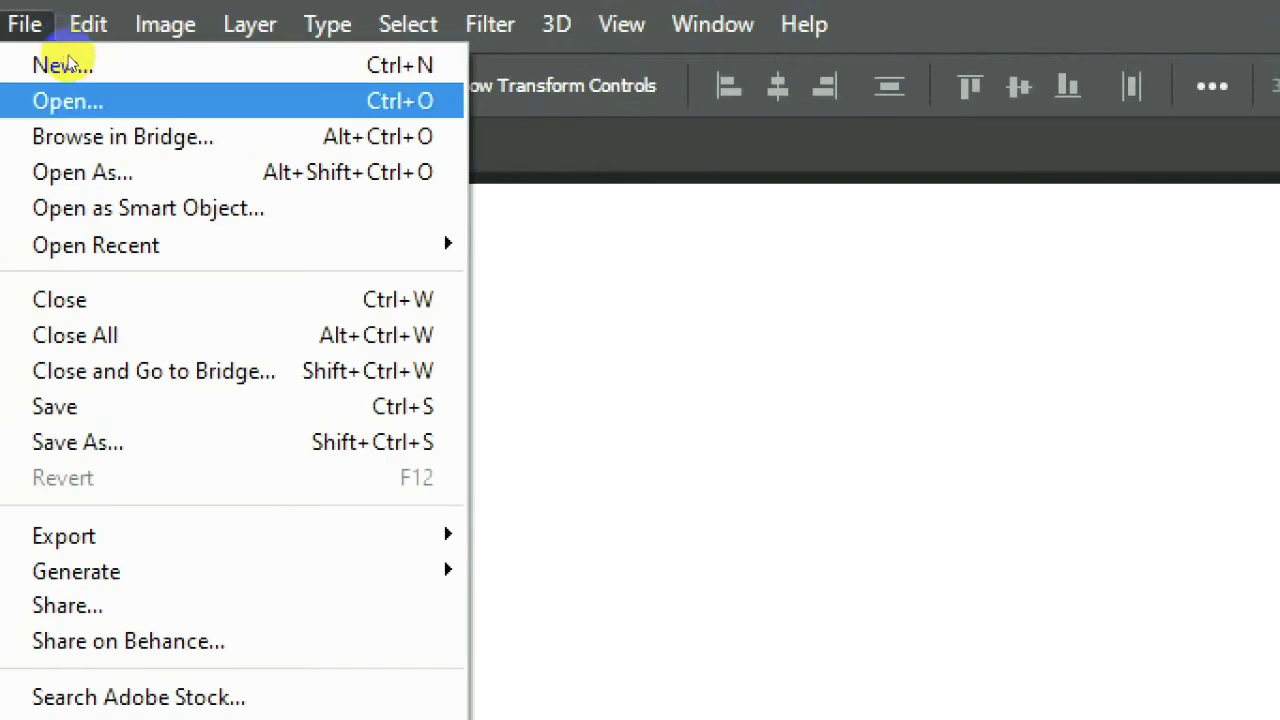
click(68, 55)
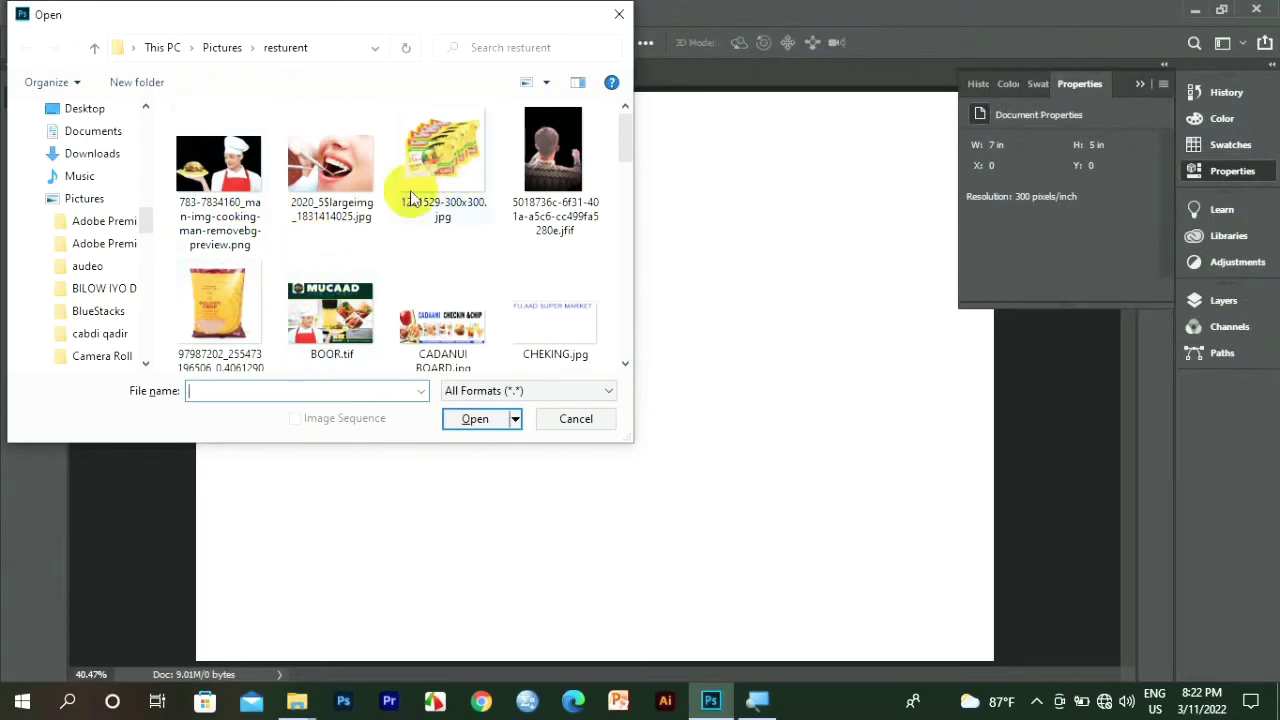
click(335, 172)
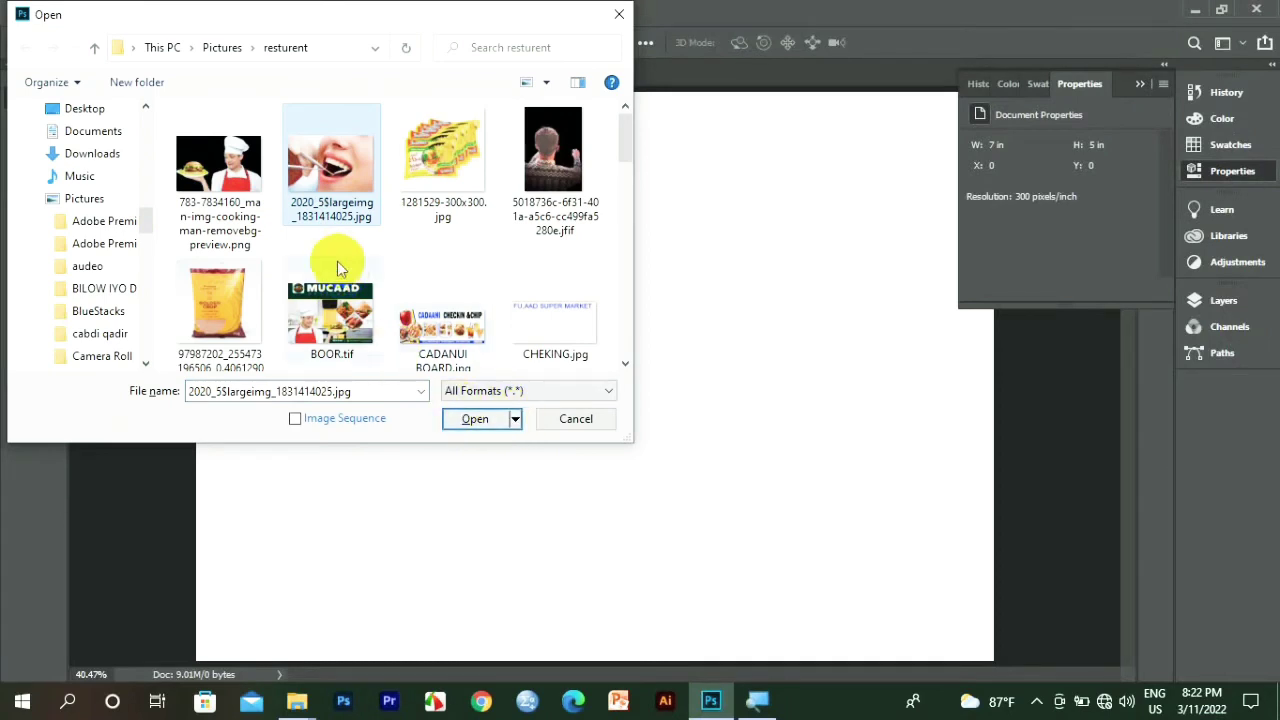
click(466, 421)
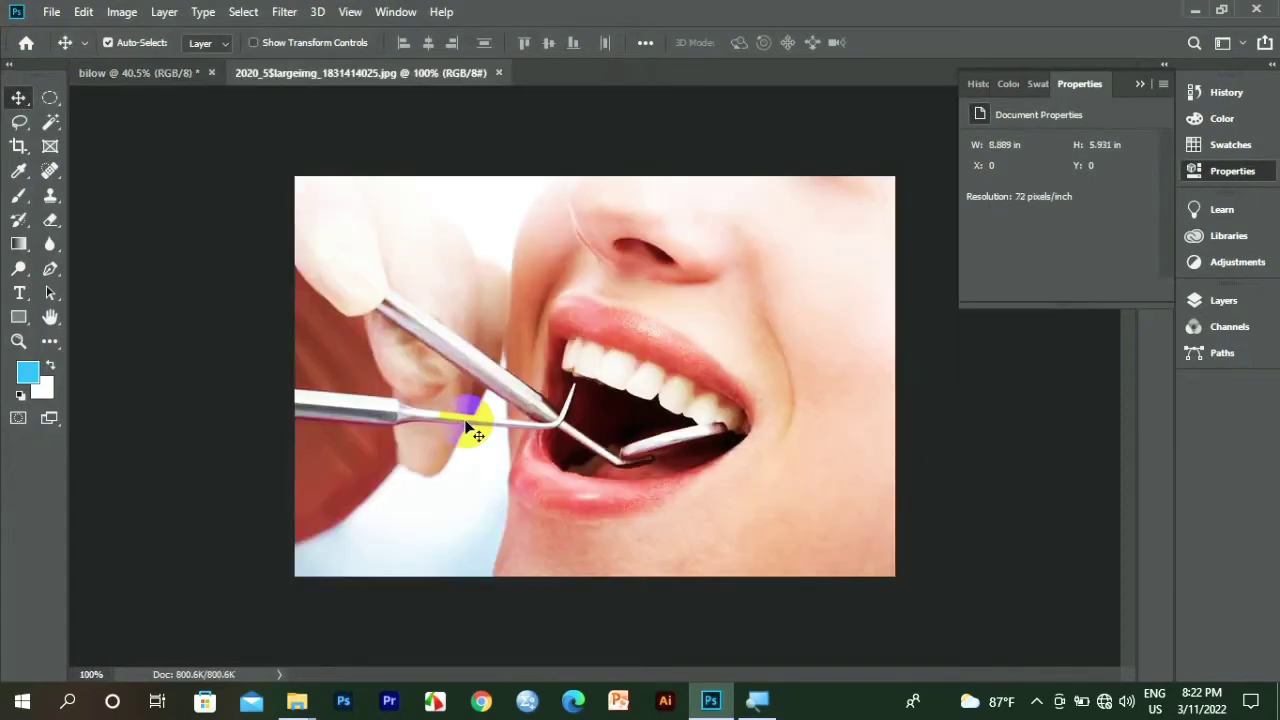
Cancel the Place Linked started in the photo tab and bring the bilow document to the front.
click(52, 12)
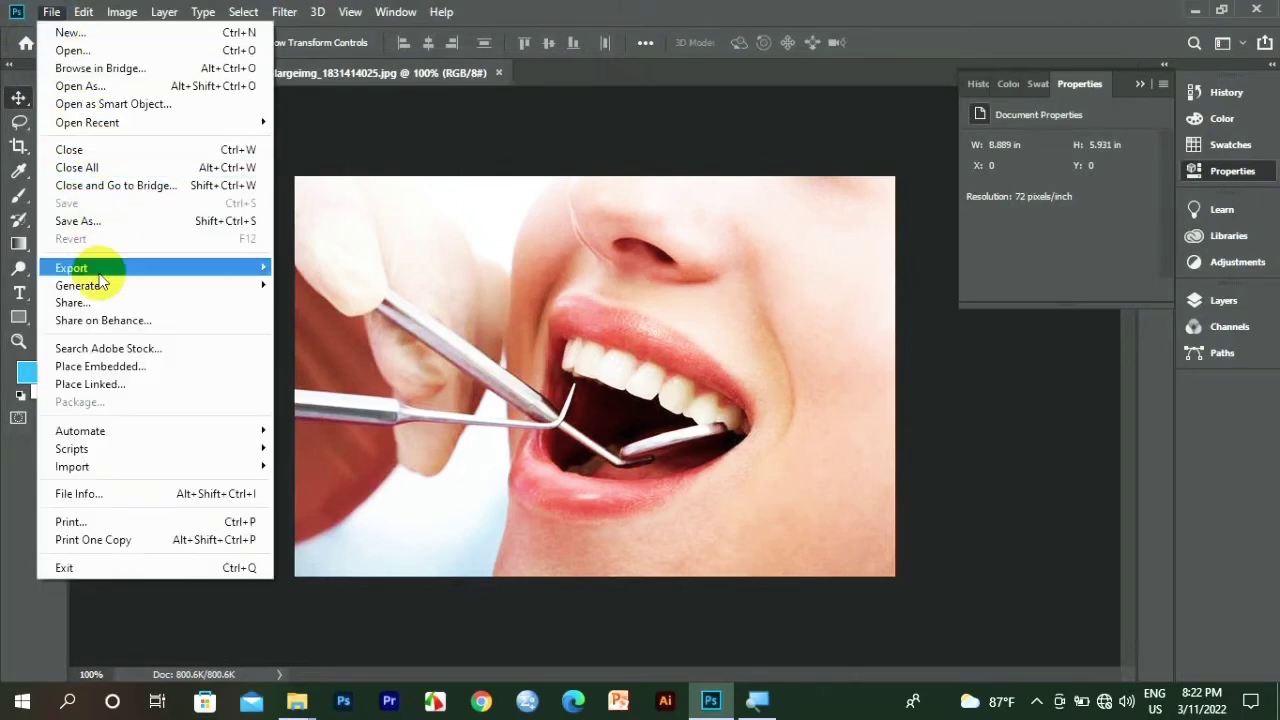
click(110, 386)
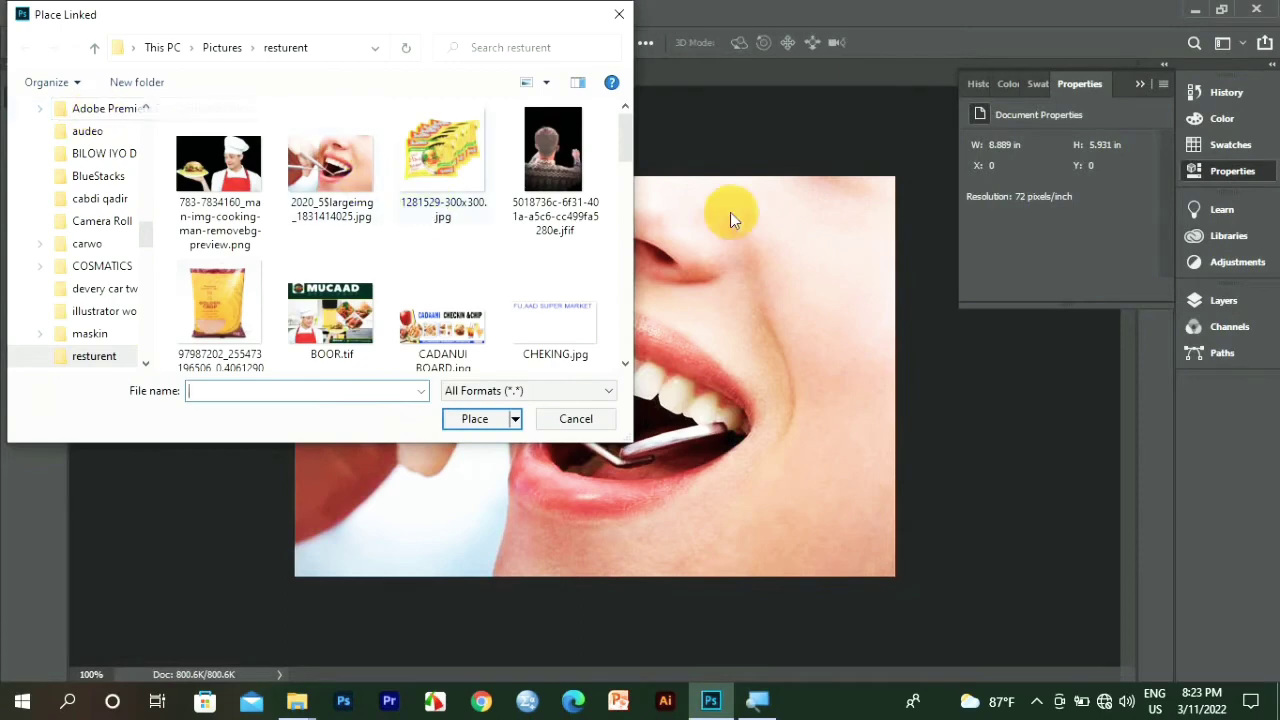
click(620, 14)
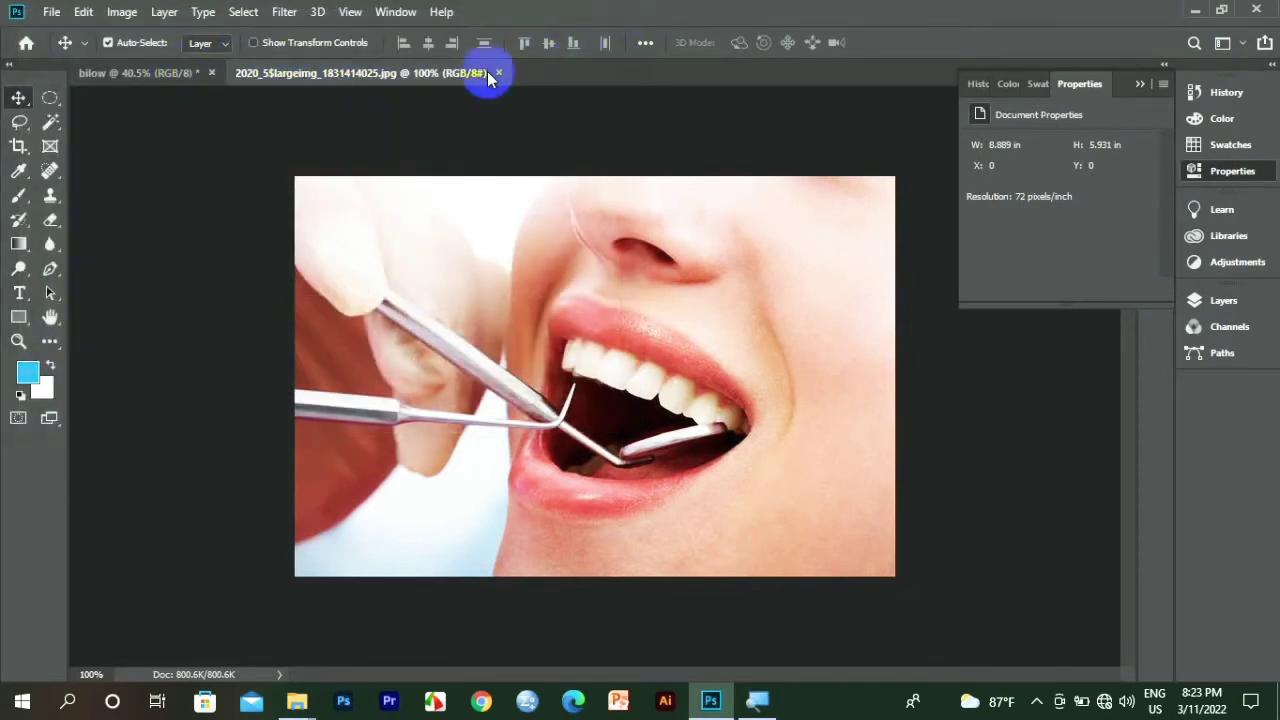
click(181, 85)
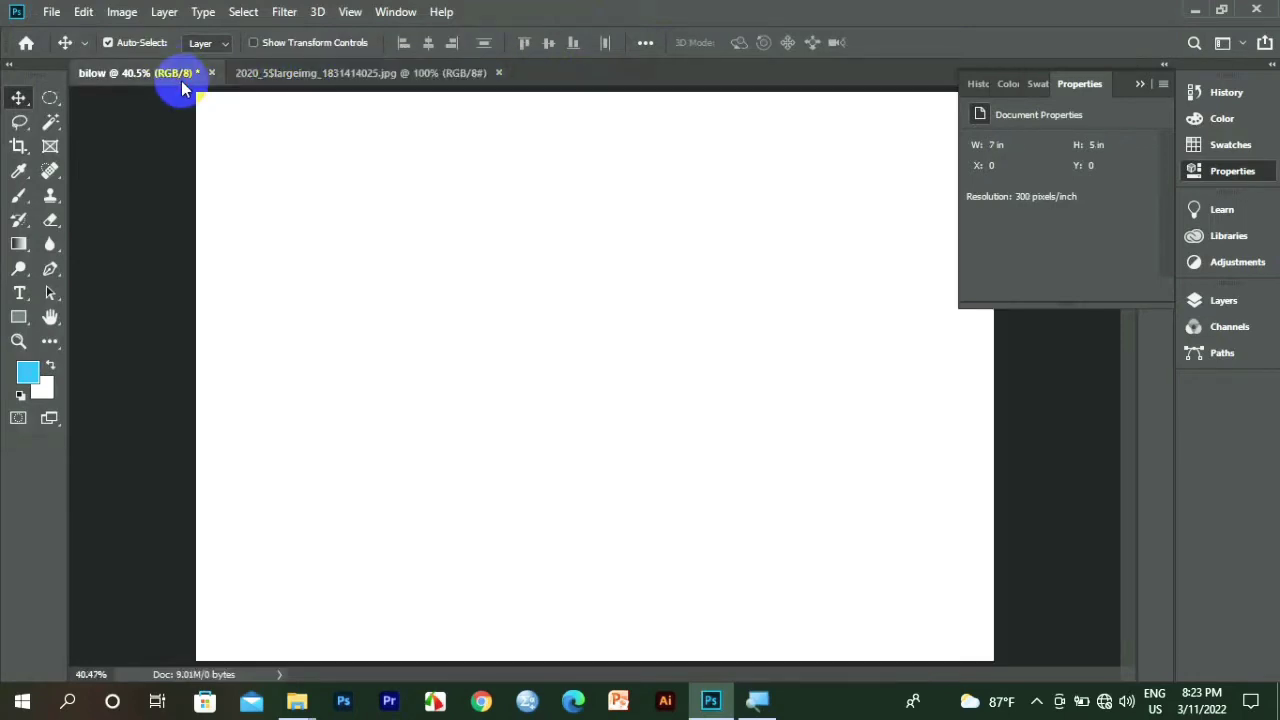
click(315, 78)
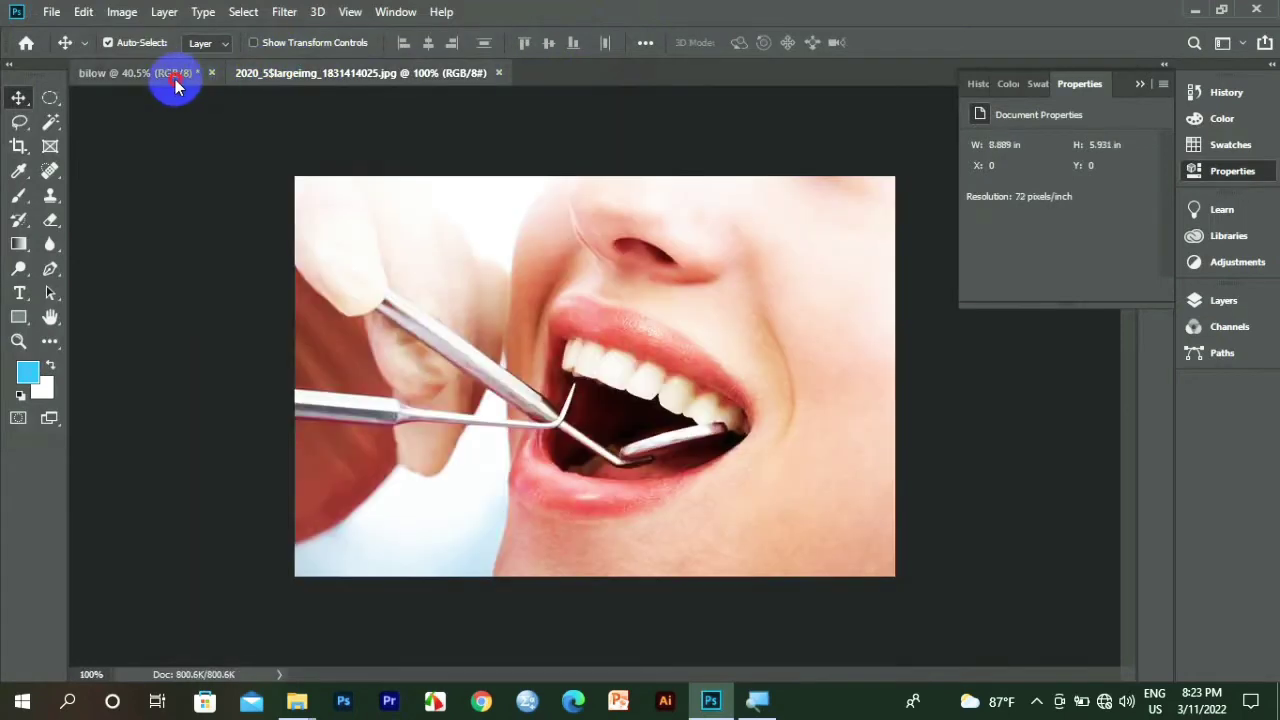
click(172, 84)
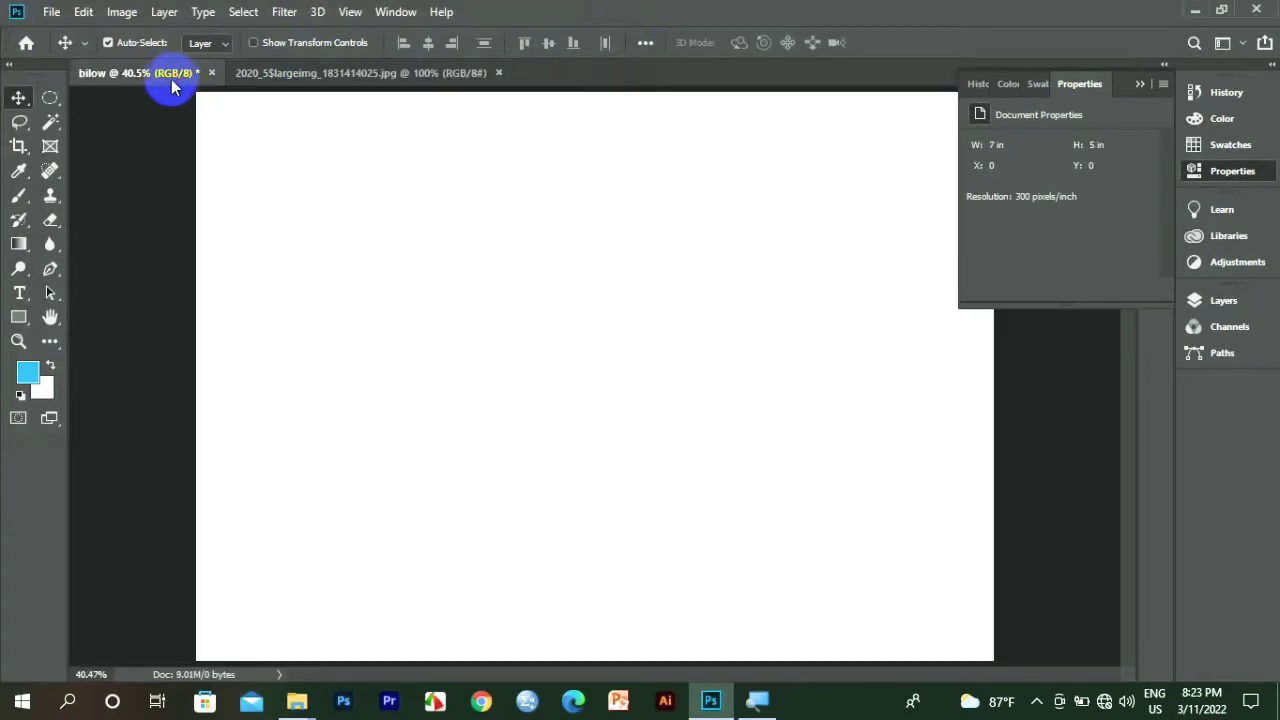
Place 2020_5$largeimg_1831414025.jpg as a linked image onto the bilow canvas.
click(51, 12)
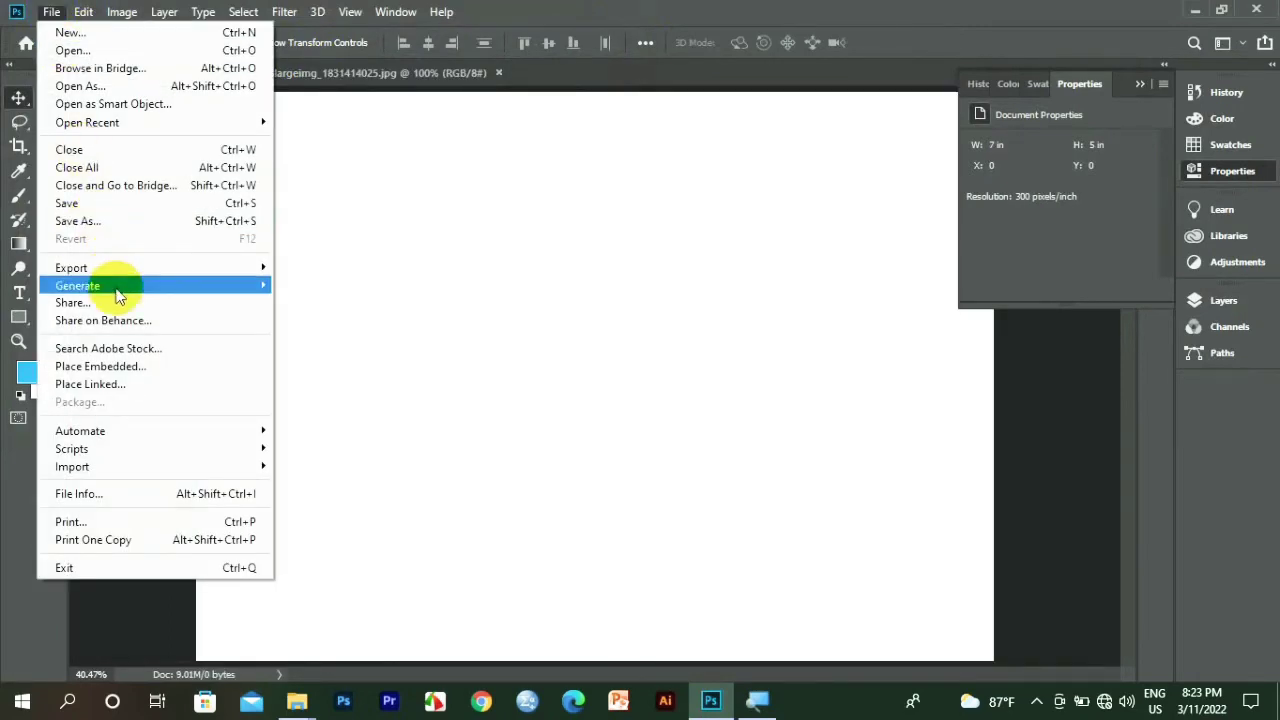
click(91, 385)
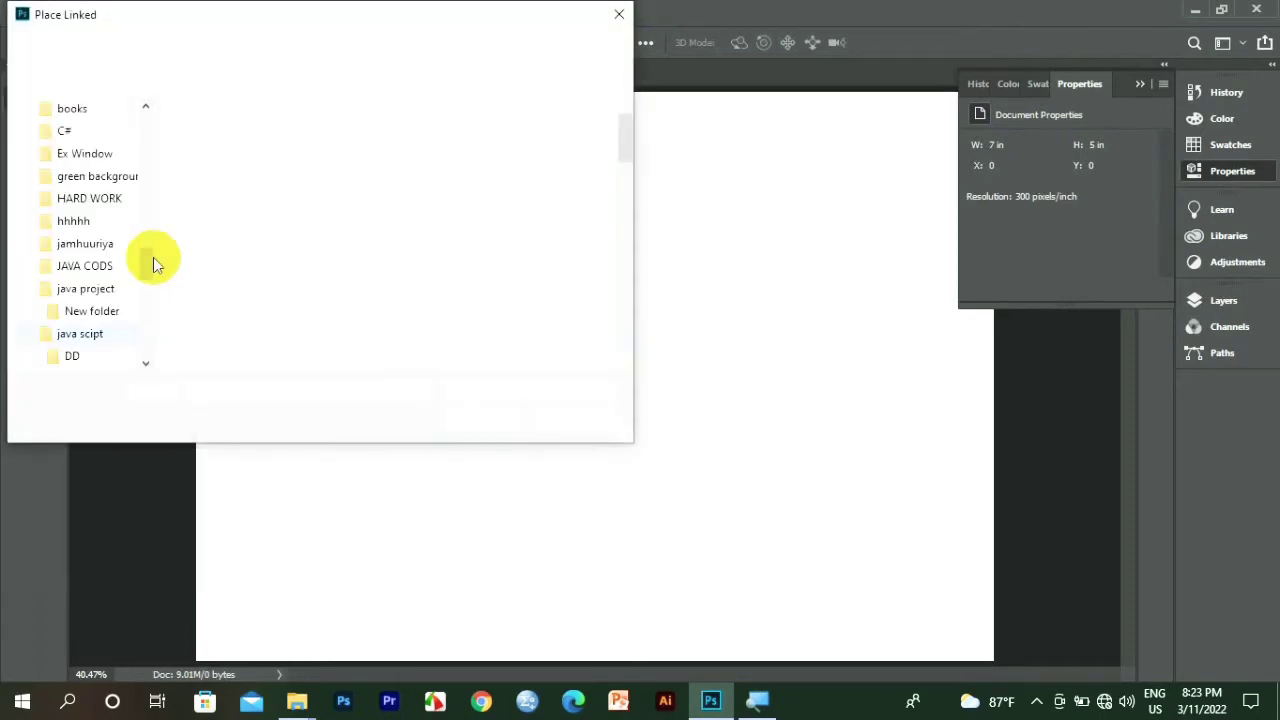
click(338, 172)
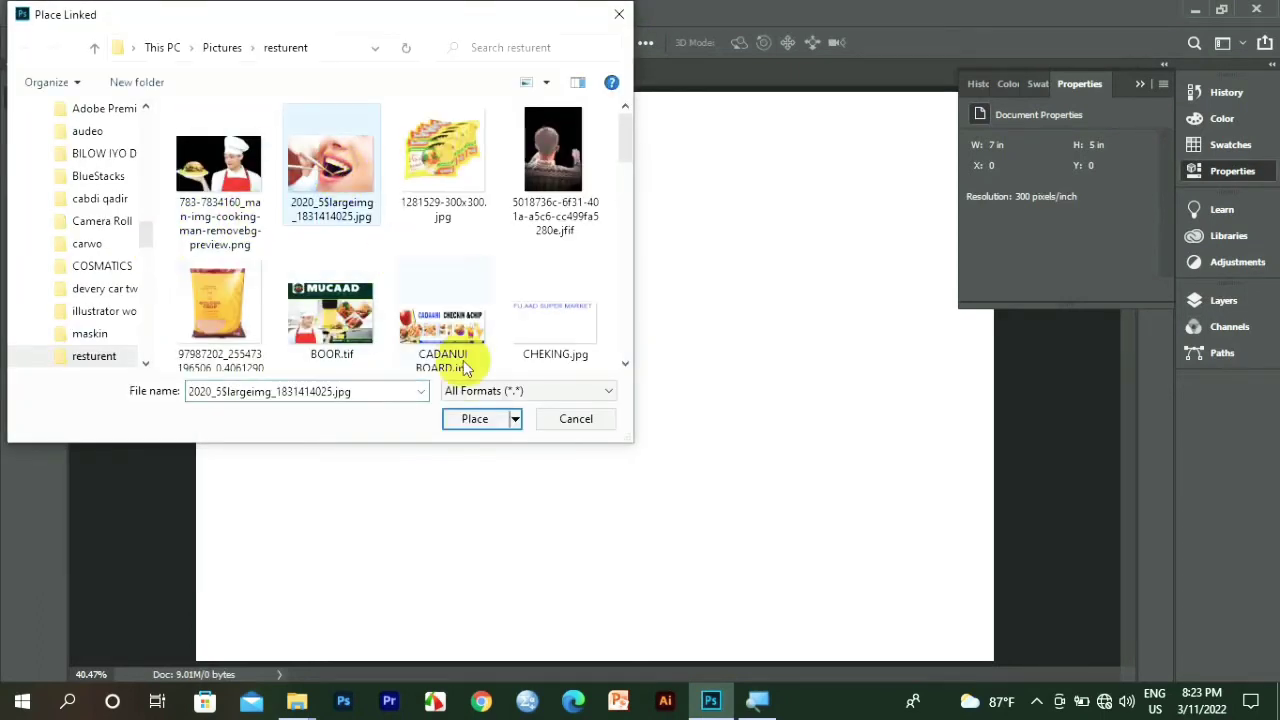
click(481, 419)
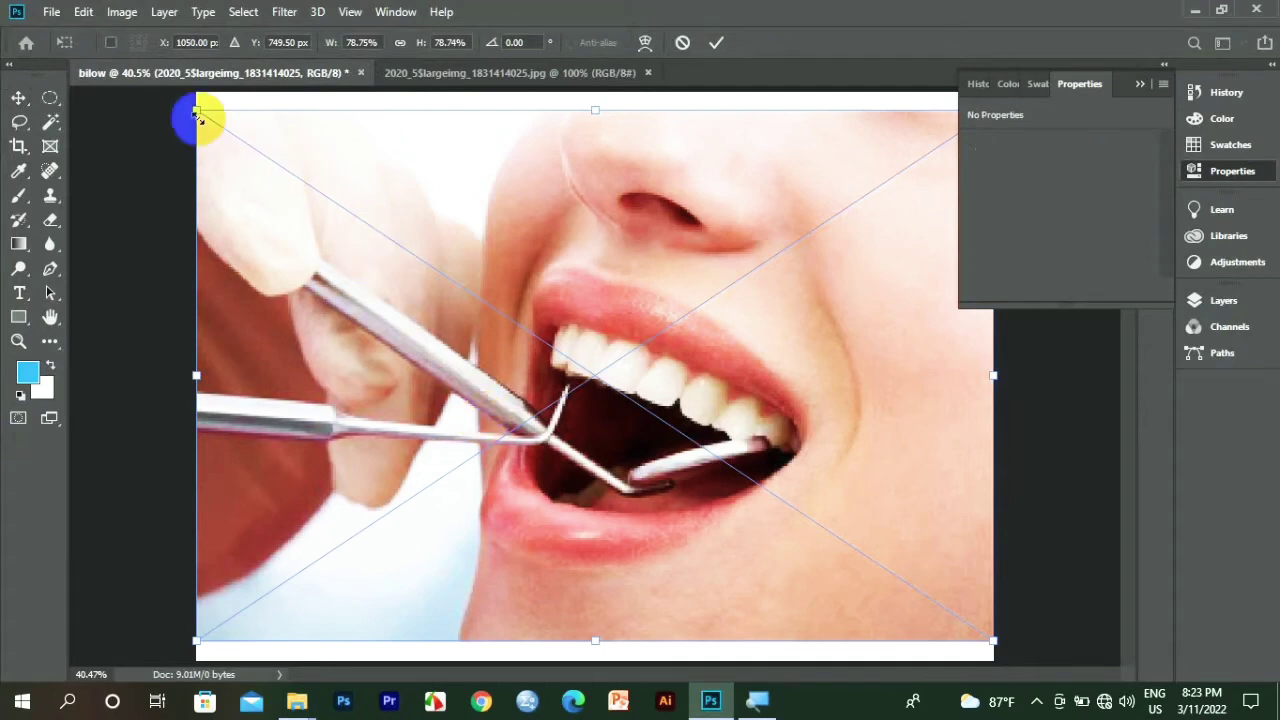
Scale the placed photo to about 32% (2.83 × 1.887 in) and position it at X 1.51, Y 0.86 in.
drag(197, 110, 622, 311)
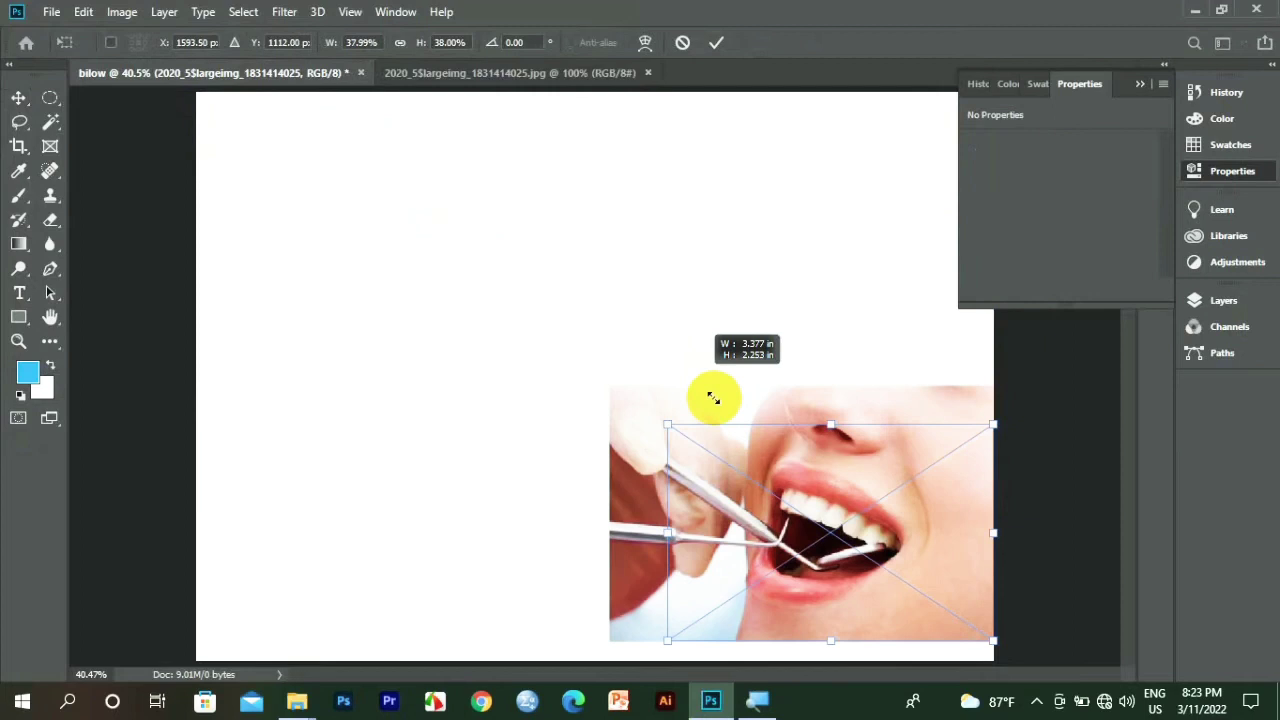
drag(622, 311, 672, 424)
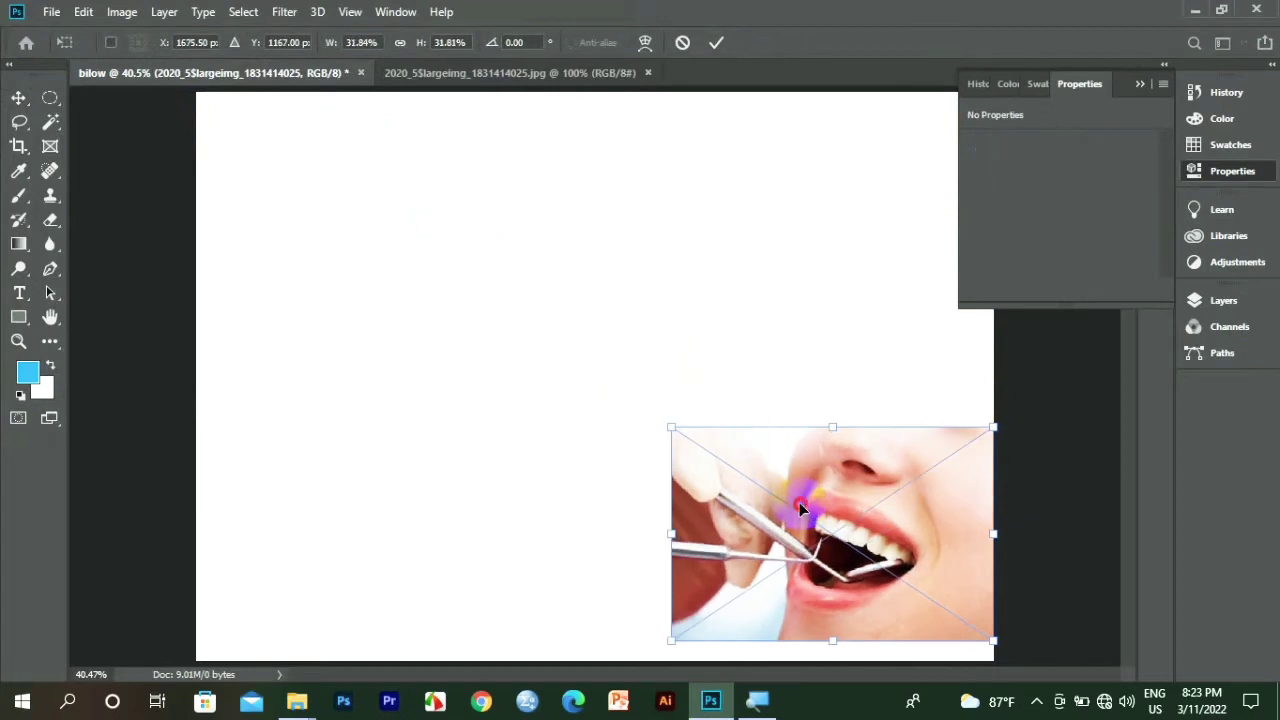
mouse_move(799, 502)
mouse_down()
mouse_move(573, 387)
mouse_move(603, 408)
mouse_up()
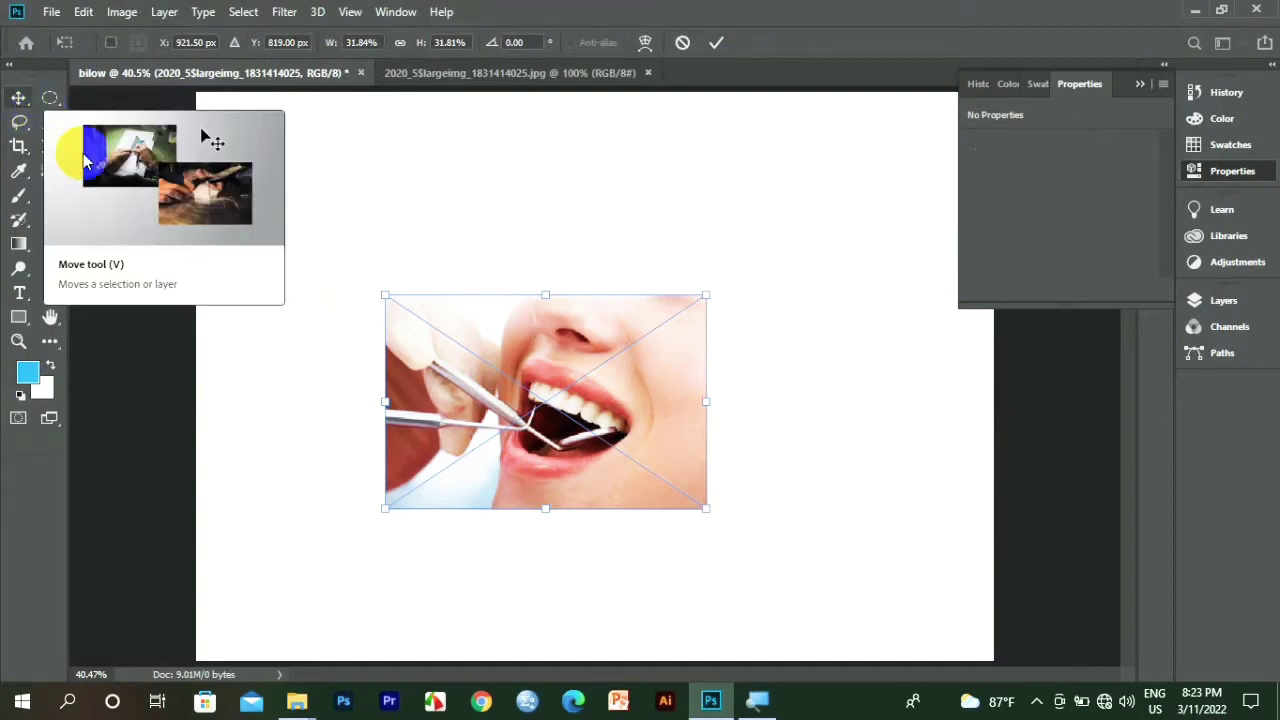
click(15, 97)
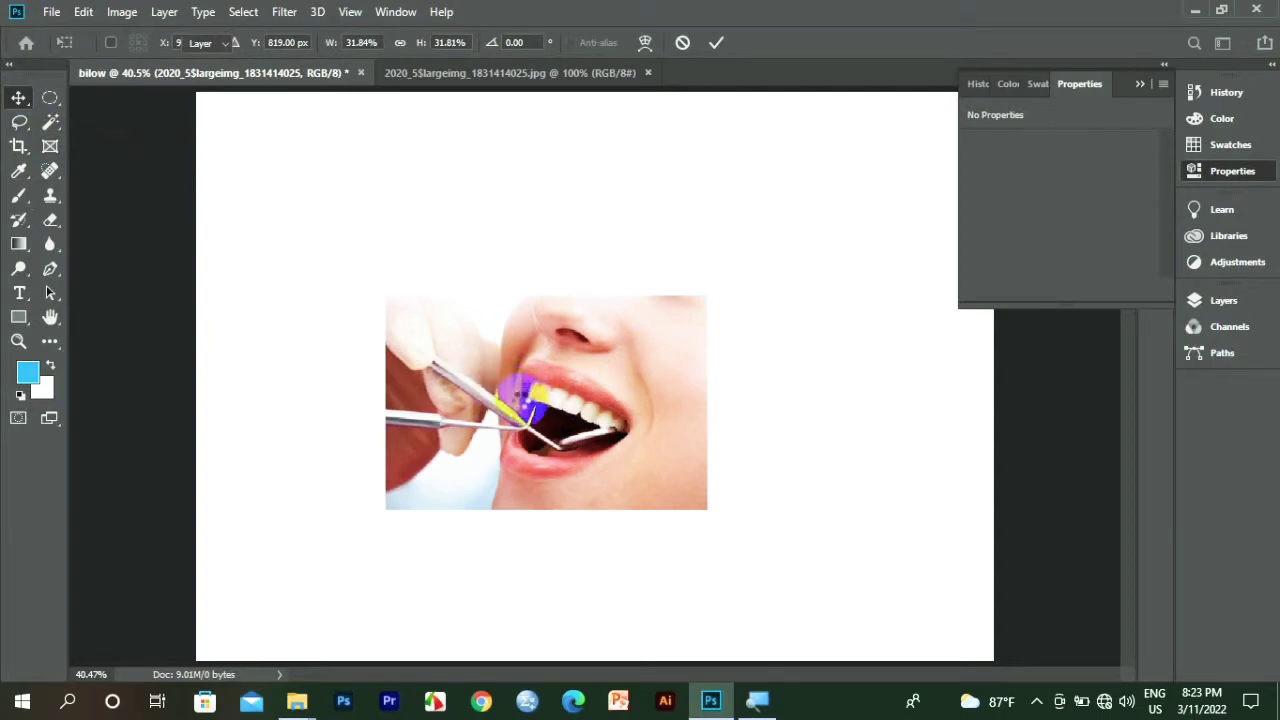
click(522, 398)
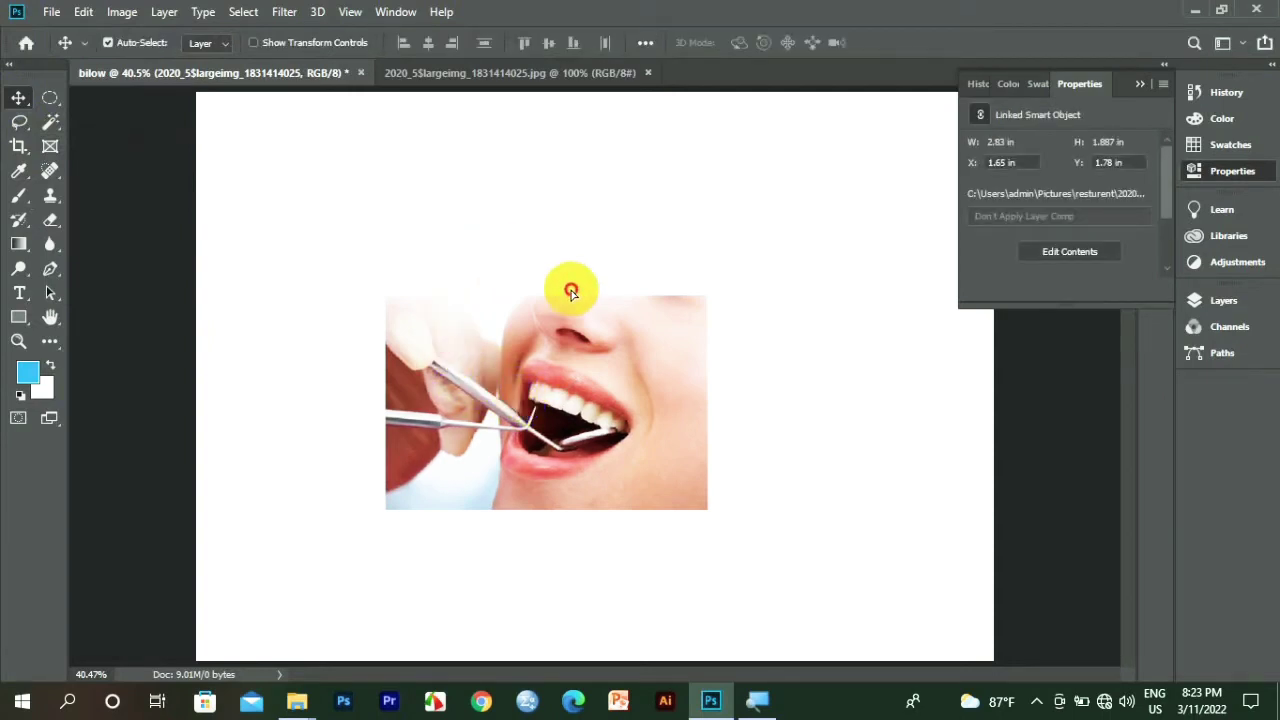
mouse_move(571, 290)
mouse_down()
mouse_move(574, 365)
mouse_move(493, 396)
mouse_move(440, 465)
mouse_move(535, 350)
mouse_move(677, 484)
mouse_move(366, 423)
mouse_move(680, 437)
mouse_move(471, 338)
mouse_up()
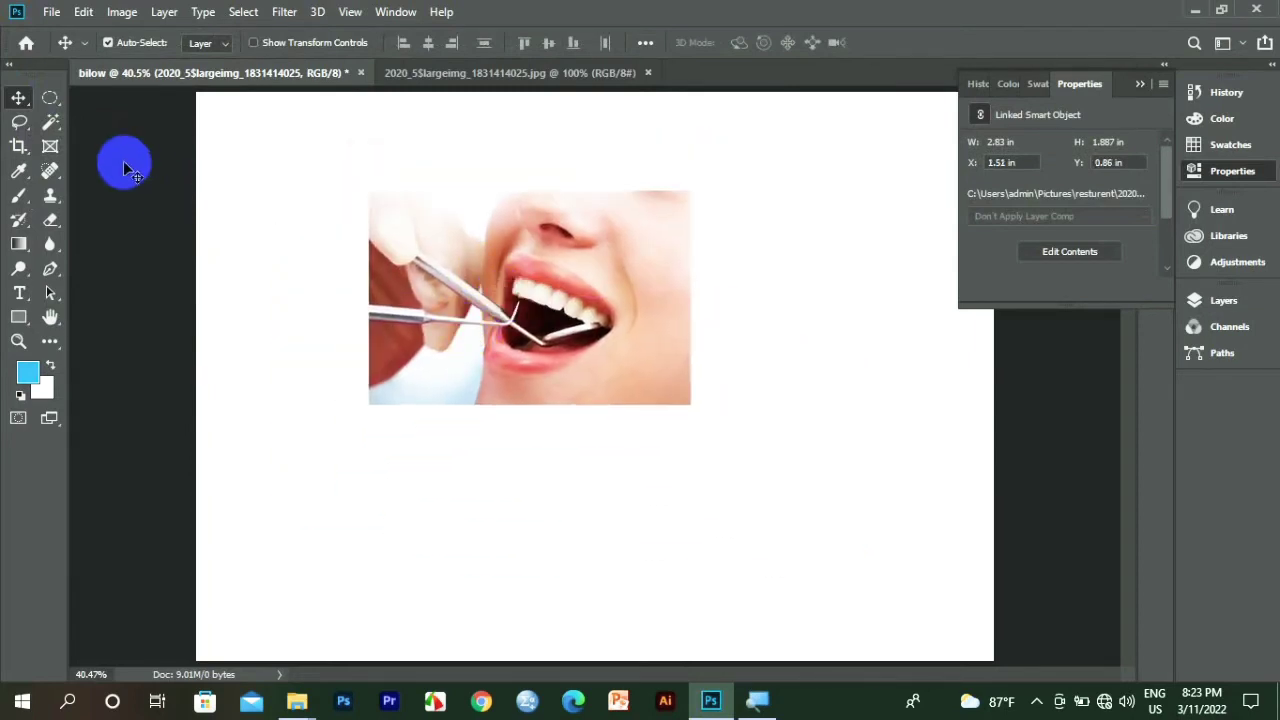
Trace a Lasso outline around the hand, nose and mouth in the photo.
click(20, 122)
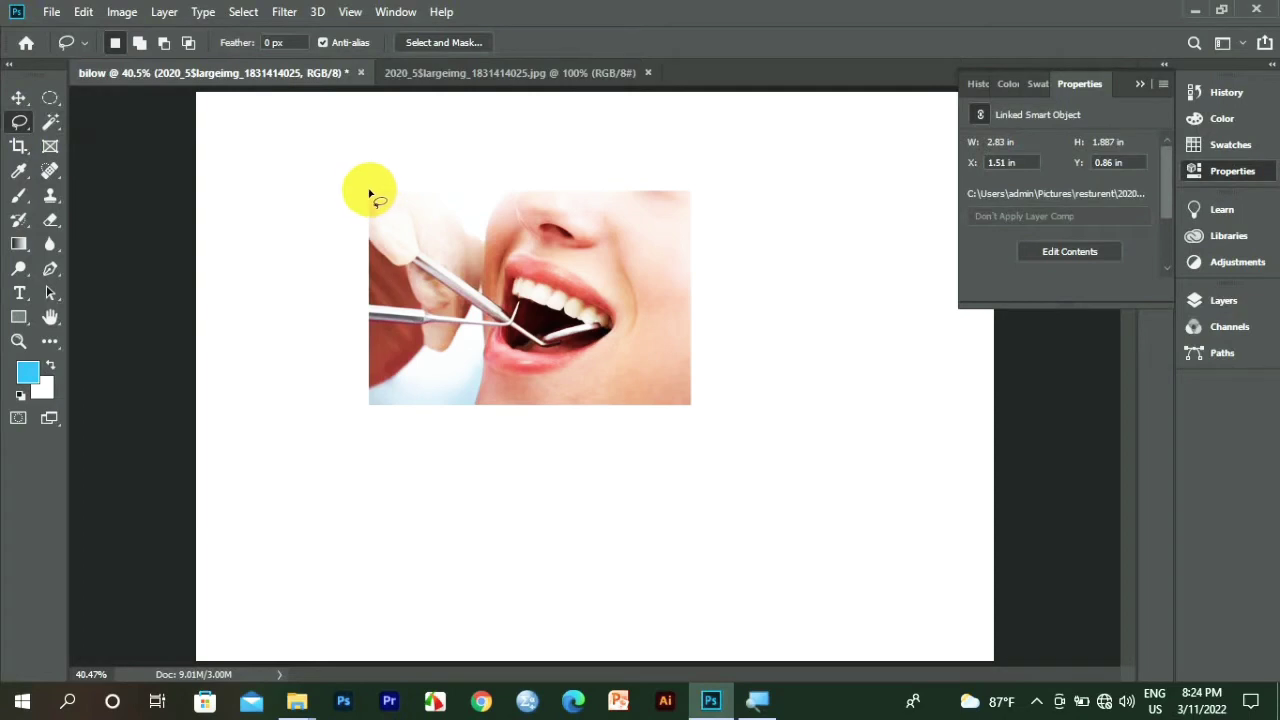
drag(370, 190, 430, 193)
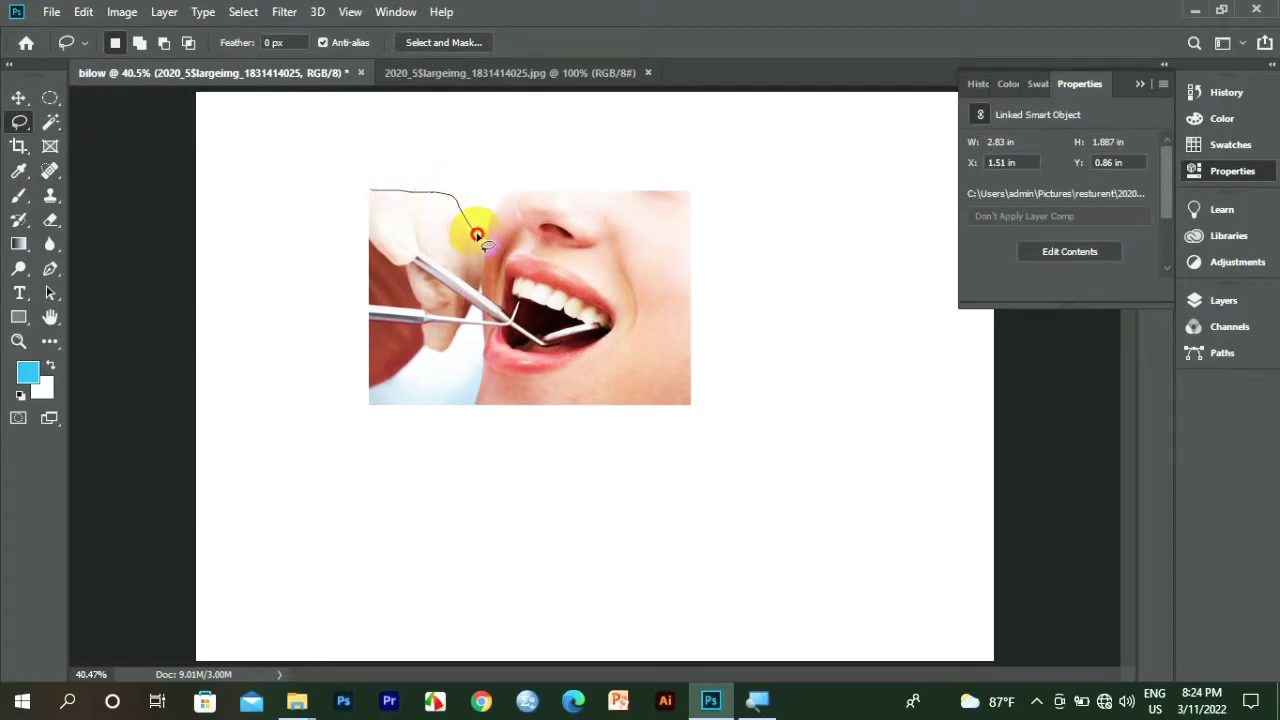
mouse_move(477, 235)
mouse_down()
mouse_move(532, 189)
mouse_move(600, 200)
mouse_move(614, 251)
mouse_move(600, 351)
mouse_move(532, 387)
mouse_move(343, 294)
mouse_move(331, 243)
mouse_move(366, 168)
mouse_move(386, 209)
mouse_move(503, 294)
mouse_up()
Clear the lasso selection, show the Layers panel, and reposition the dental photo layer.
click(18, 97)
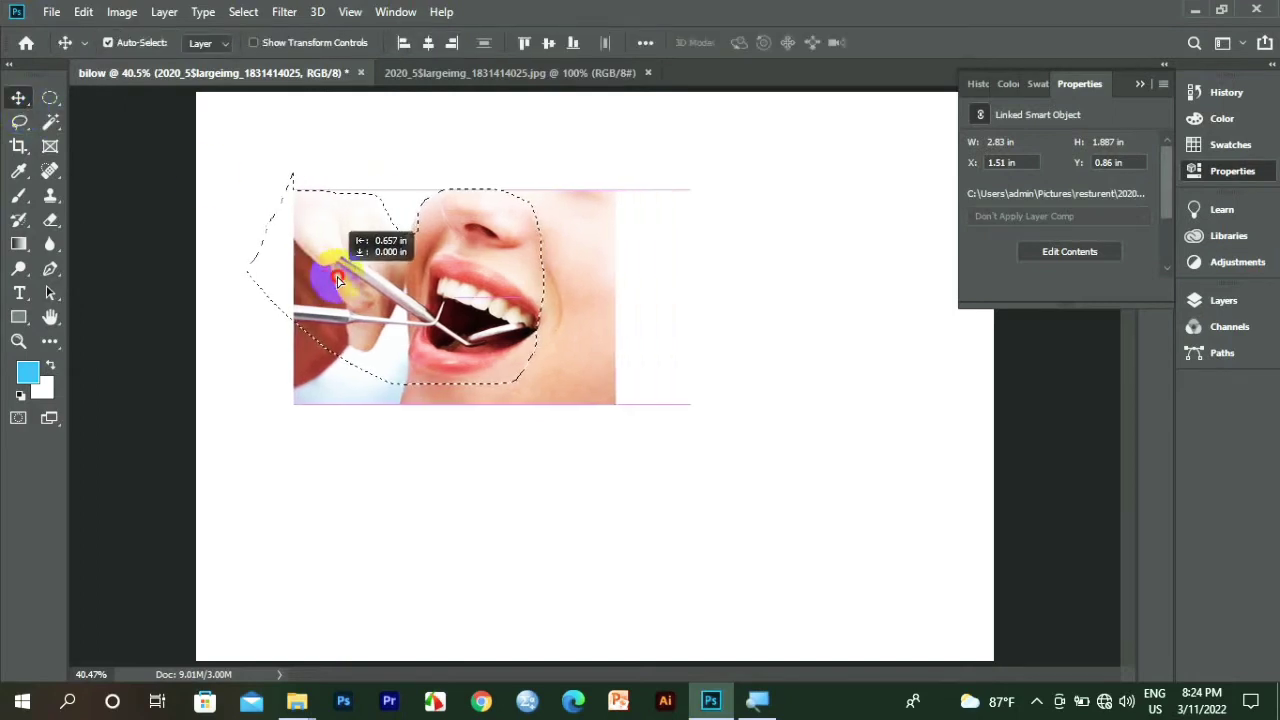
click(1224, 300)
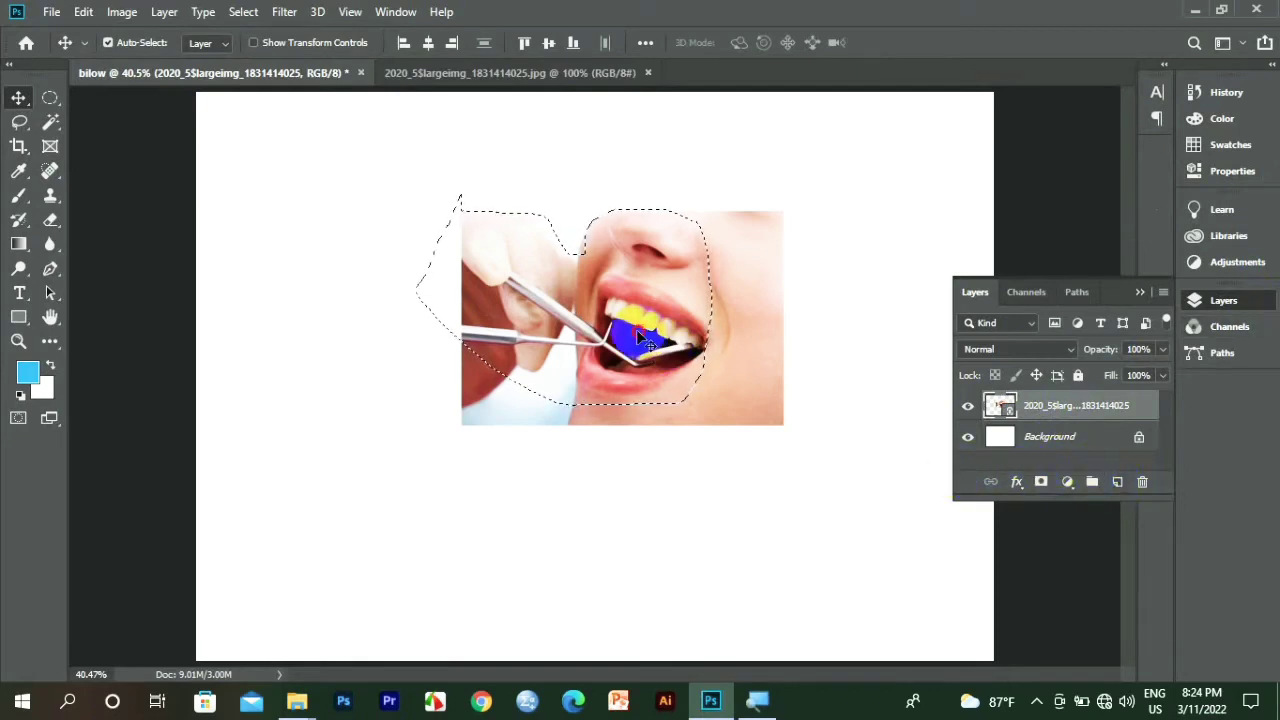
mouse_move(640, 340)
mouse_down()
mouse_move(538, 340)
mouse_move(563, 341)
mouse_up()
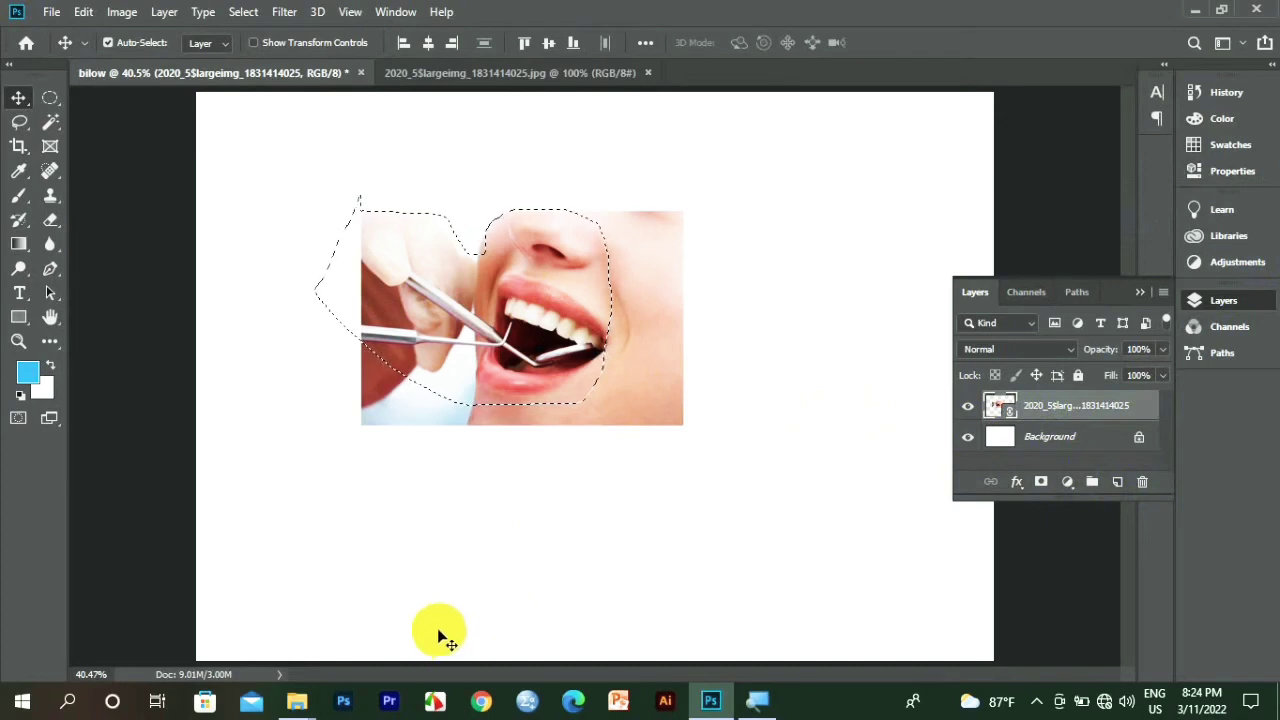
click(440, 700)
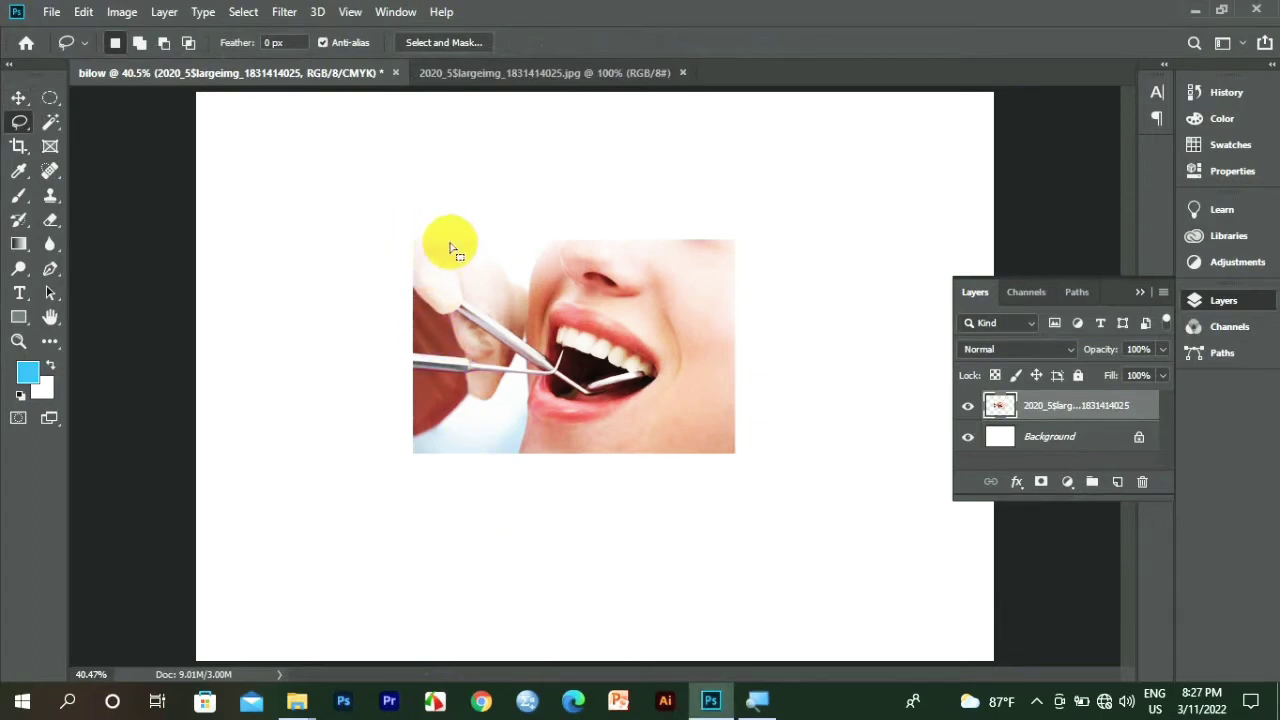
Lasso the mouth area and drag the cut-out piece around the canvas.
drag(443, 245, 414, 243)
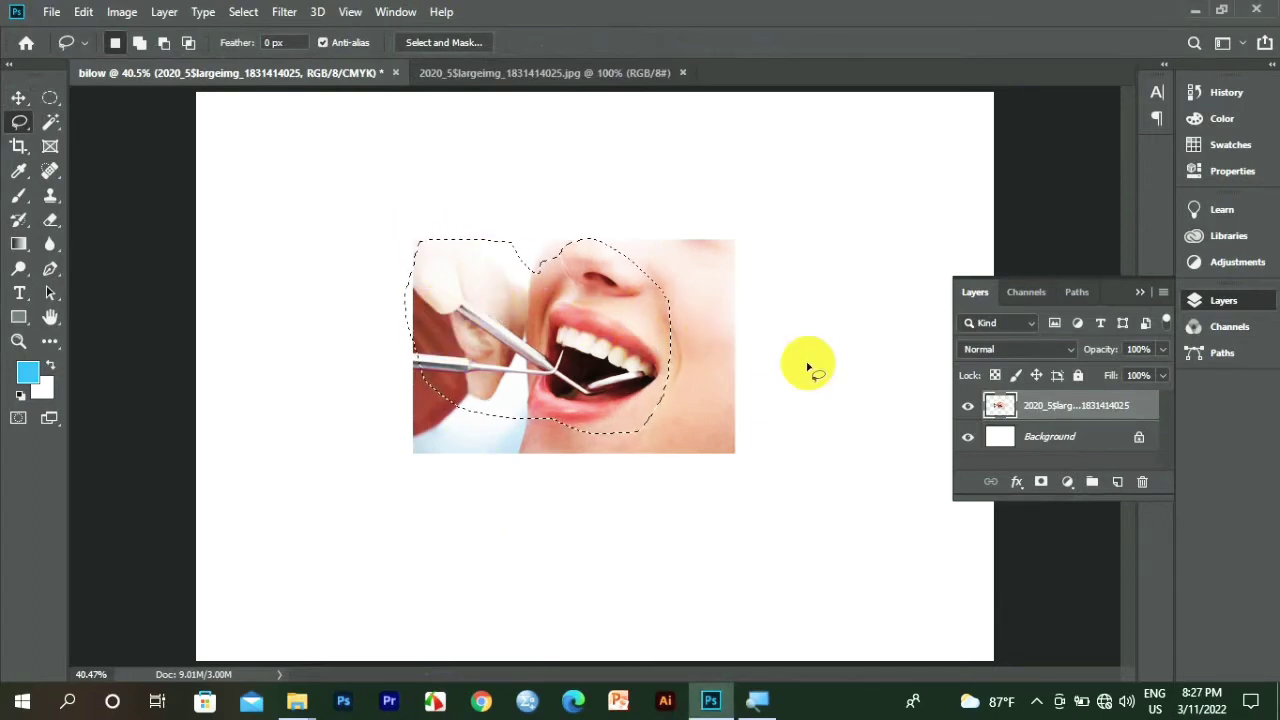
drag(579, 332, 573, 331)
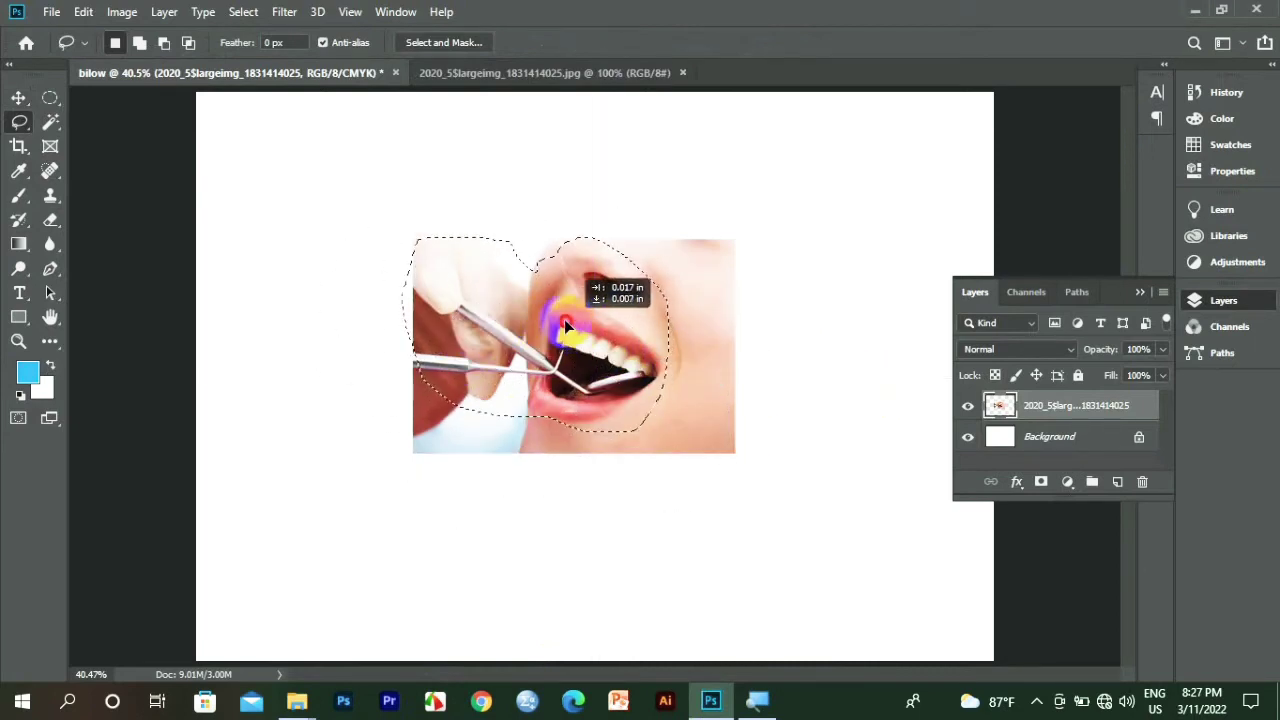
drag(573, 331, 566, 326)
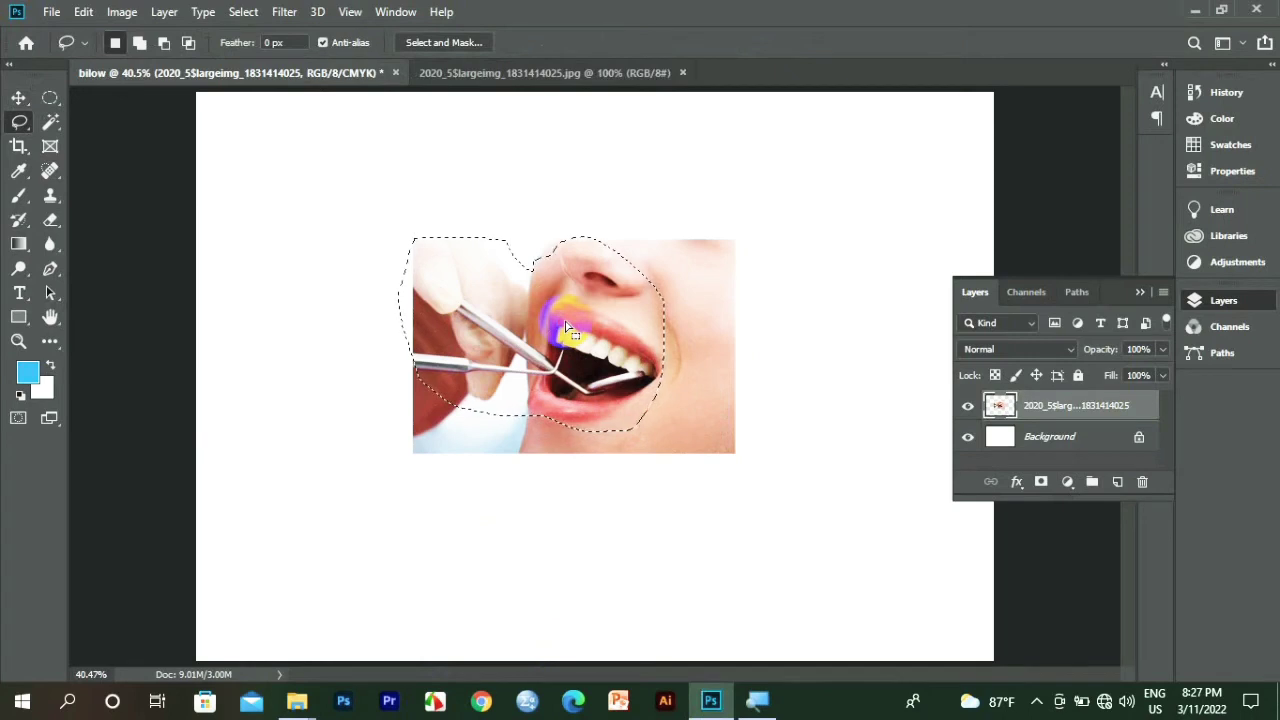
click(18, 97)
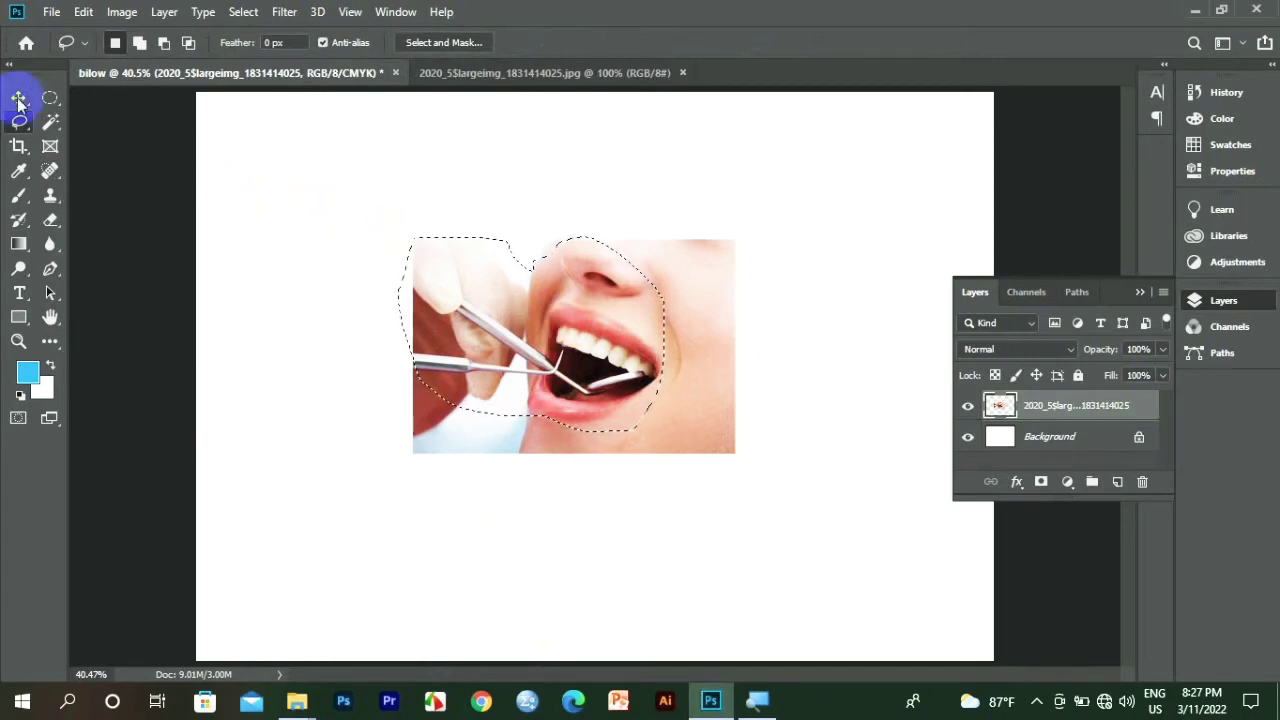
drag(449, 274, 497, 317)
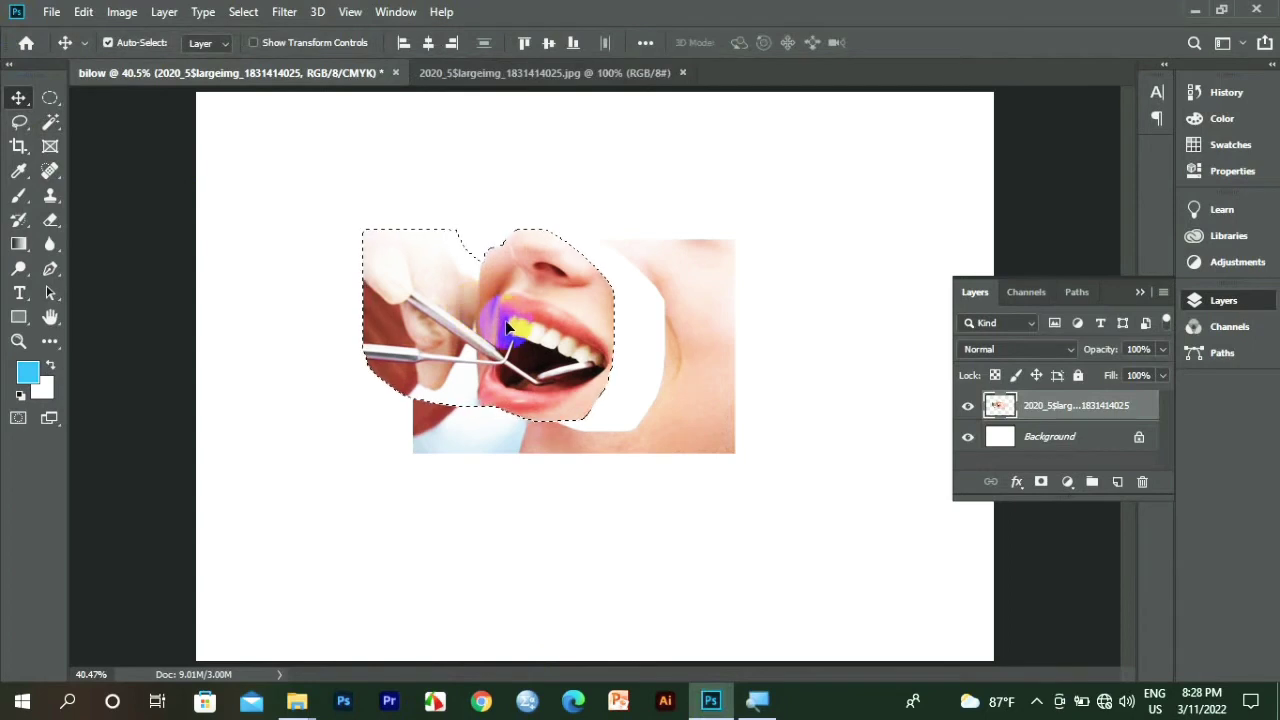
mouse_move(453, 326)
mouse_down()
mouse_move(371, 228)
mouse_move(453, 447)
mouse_move(634, 517)
mouse_move(804, 390)
mouse_move(731, 266)
mouse_move(494, 206)
mouse_move(414, 200)
mouse_move(336, 358)
mouse_move(363, 346)
mouse_move(343, 457)
mouse_move(357, 486)
mouse_move(330, 467)
mouse_move(351, 362)
mouse_up()
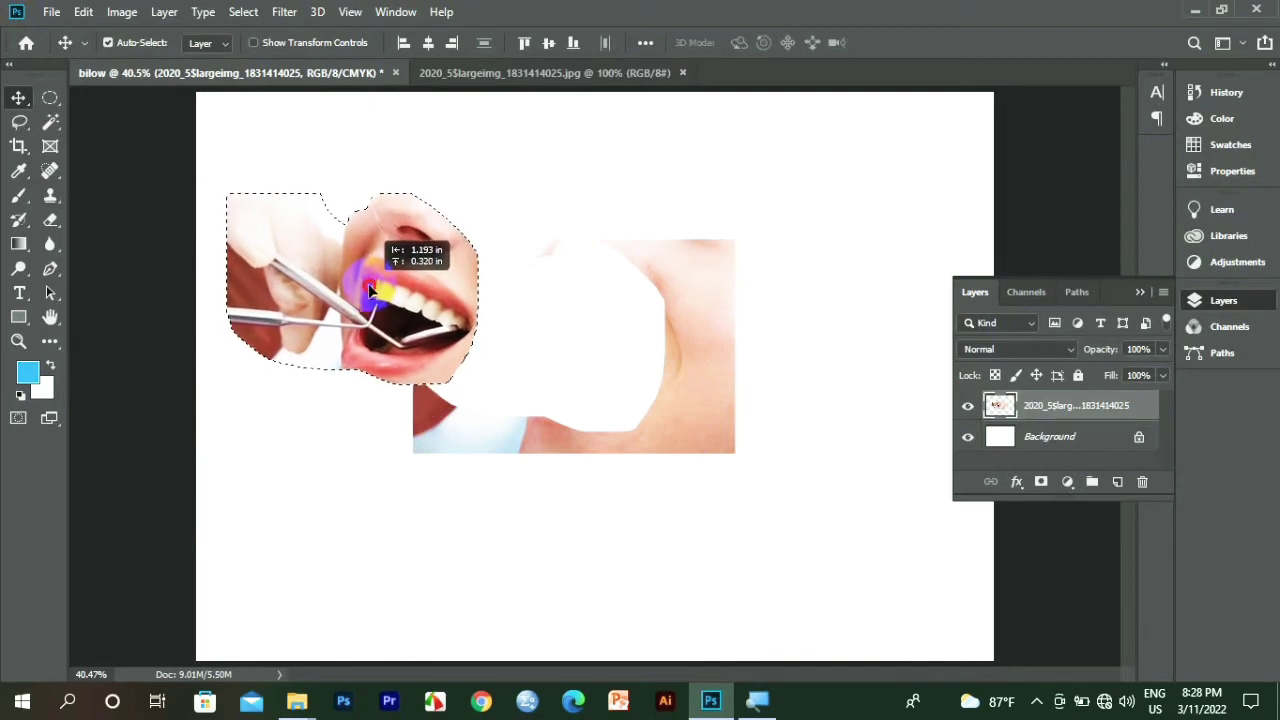
drag(367, 289, 371, 263)
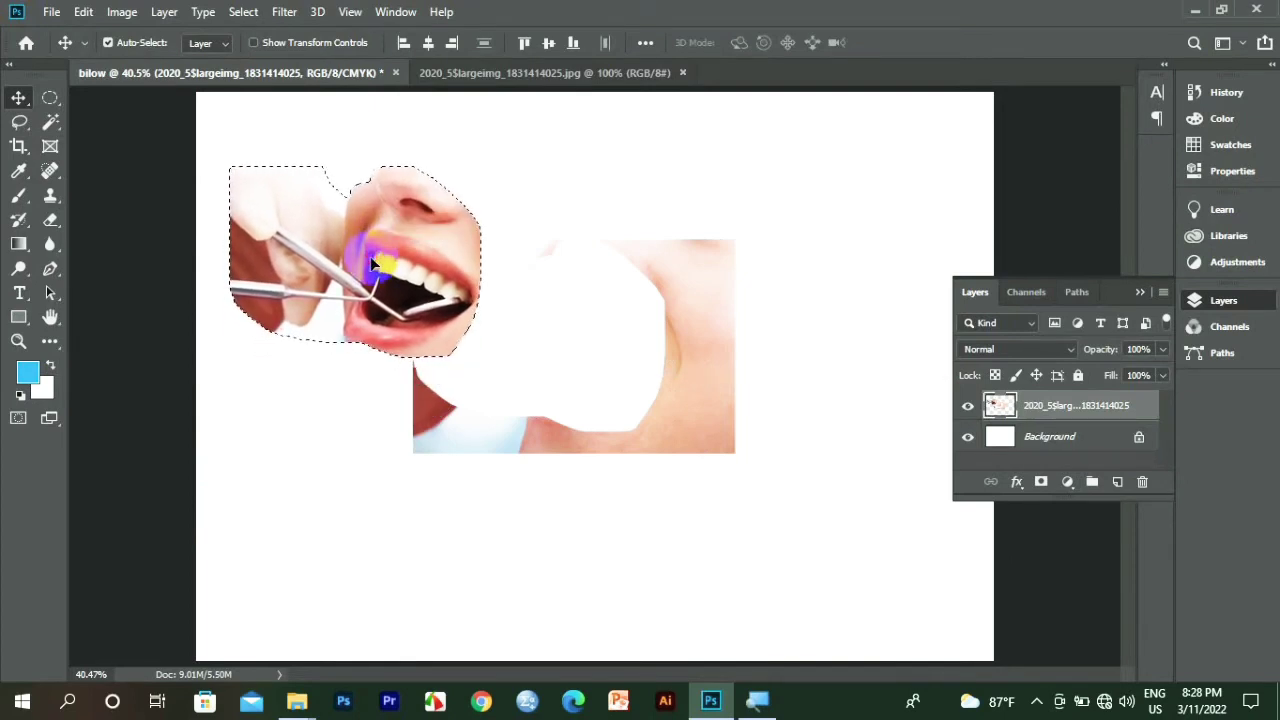
Undo the move, add an empty Layer 1 above the photo, and deselect.
key(ctrl+z)
key(ctrl+shift+alt+n)
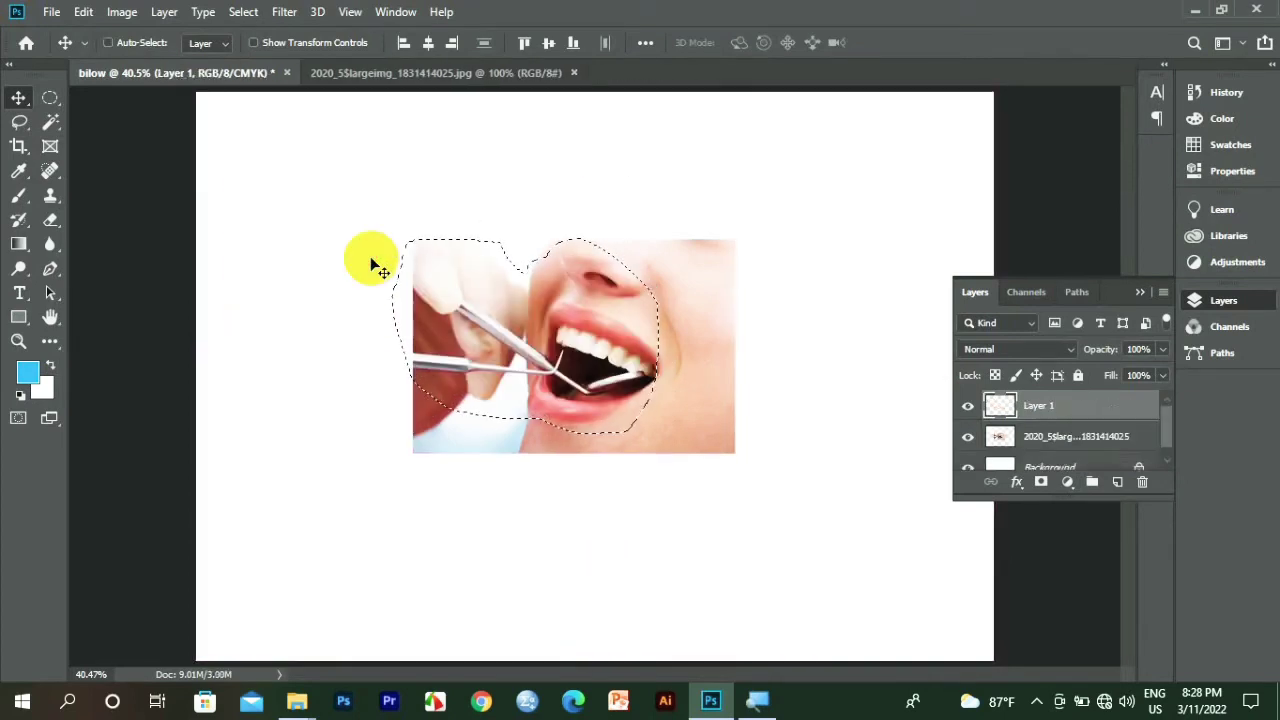
key(ctrl+d)
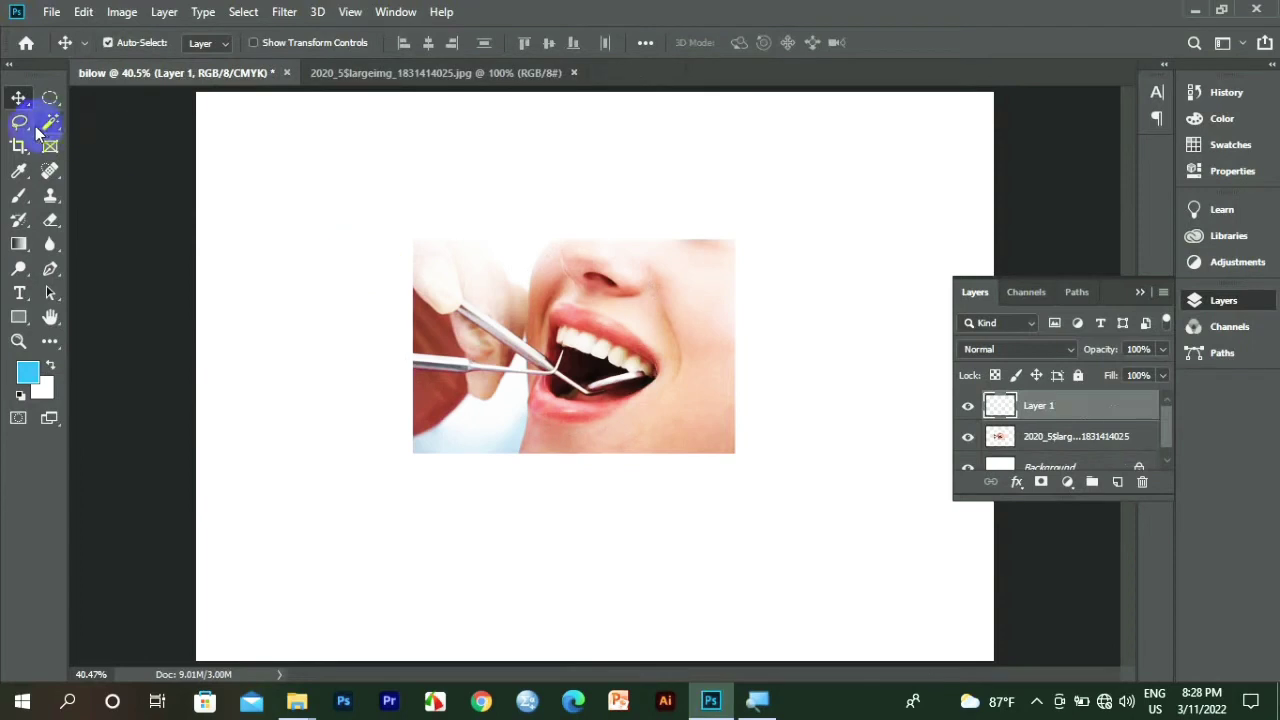
click(19, 122)
right_click(20, 123)
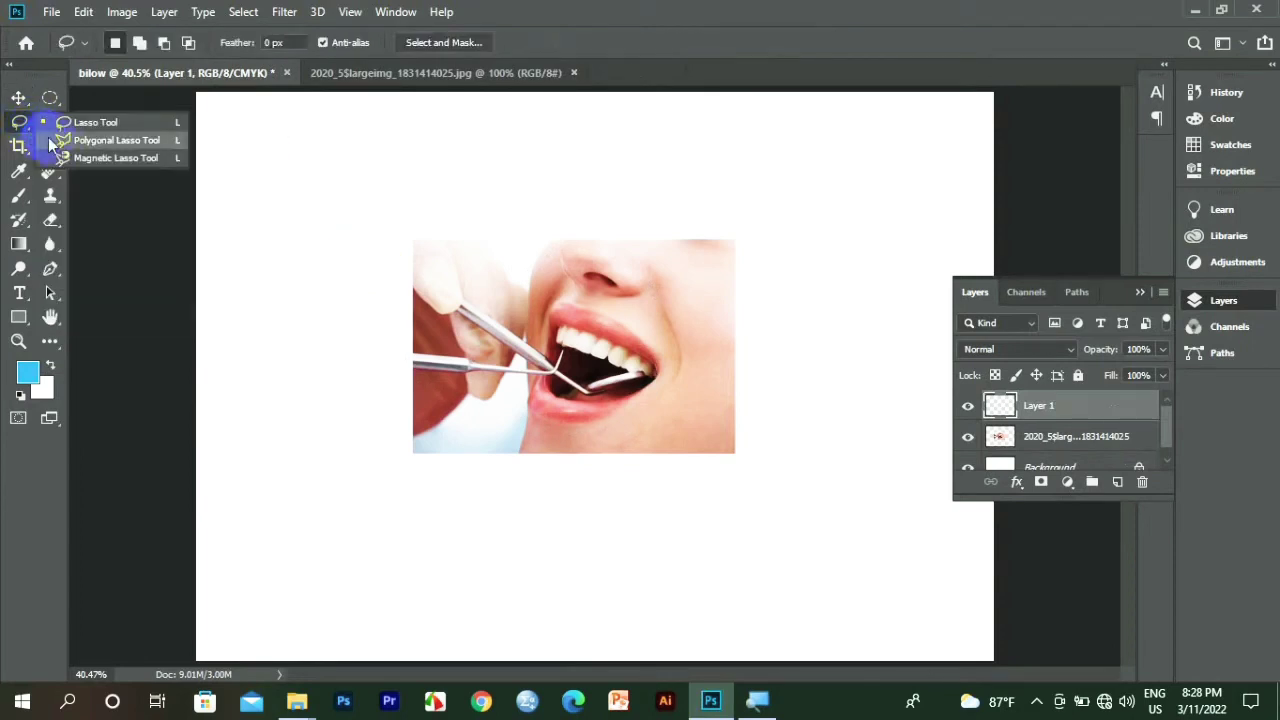
click(114, 141)
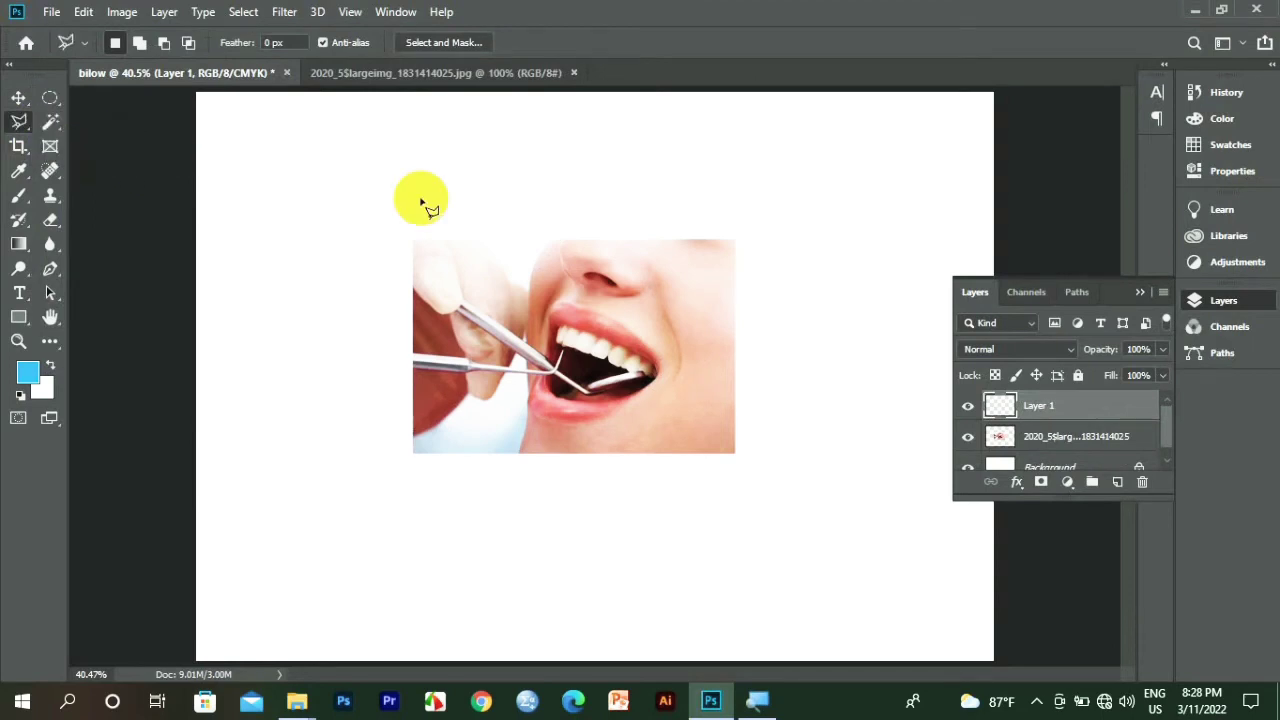
click(442, 246)
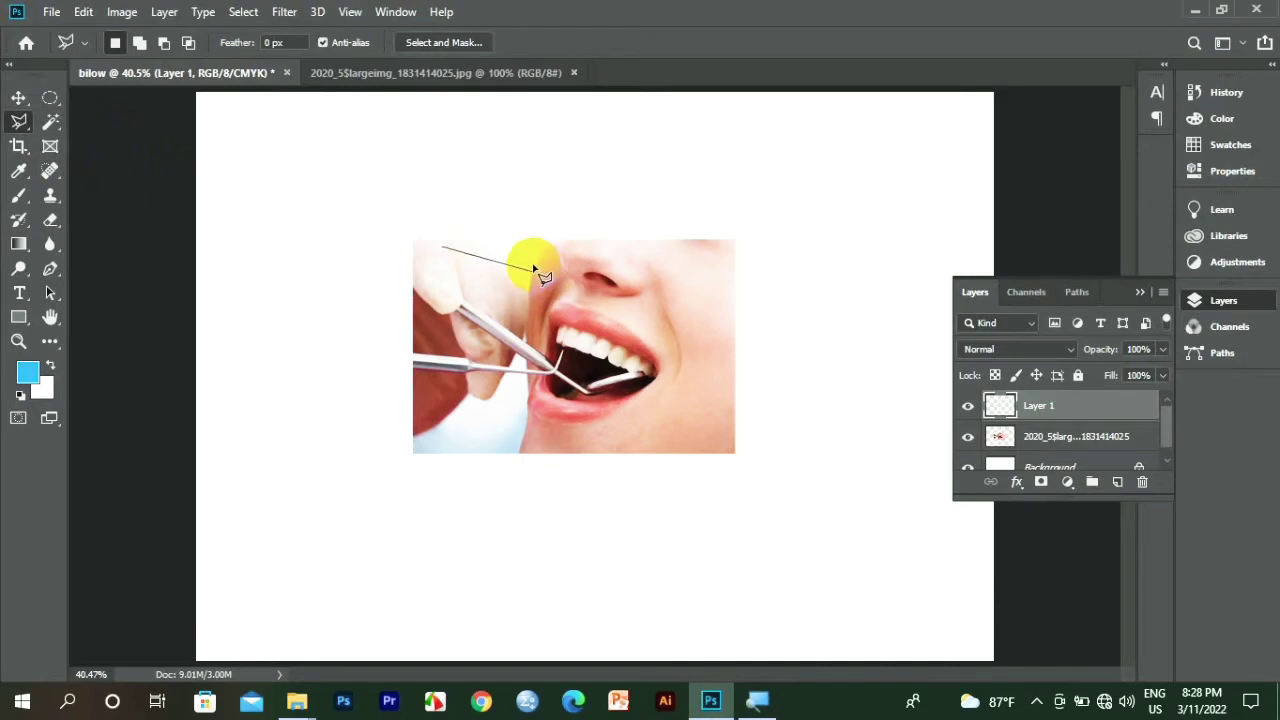
click(533, 265)
click(628, 326)
click(636, 385)
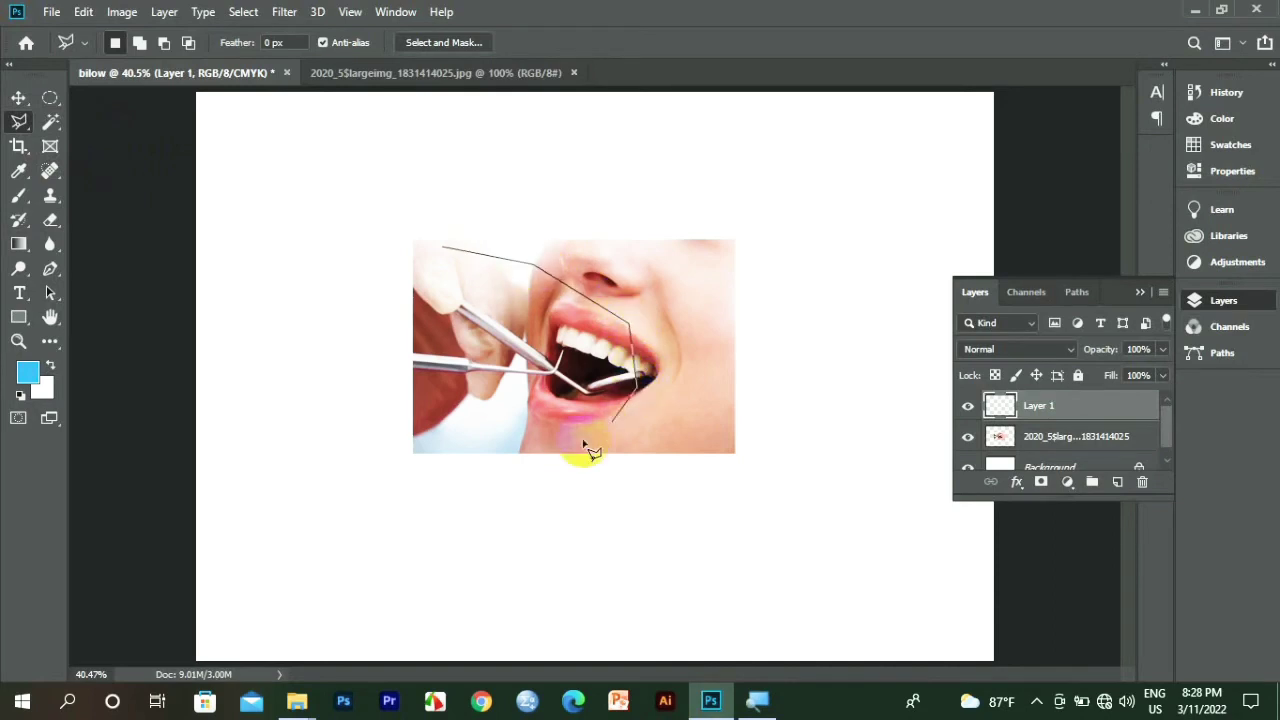
click(570, 438)
click(460, 412)
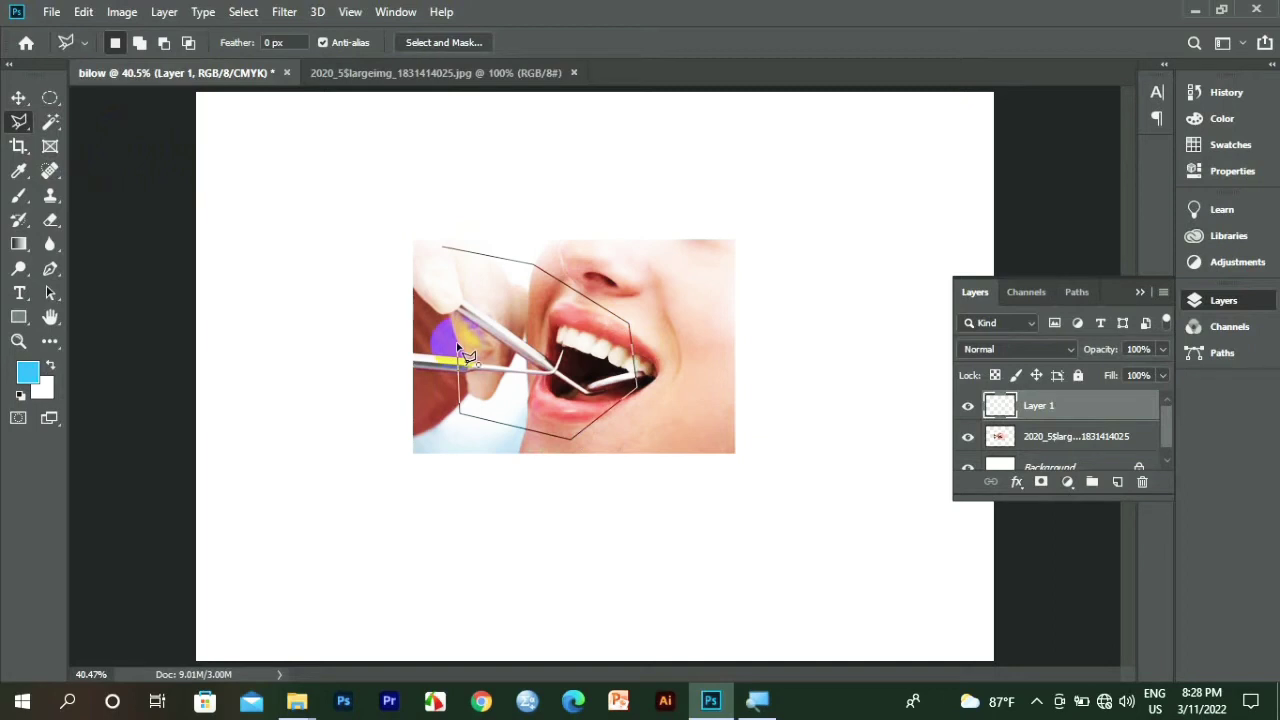
key(BackSpace)
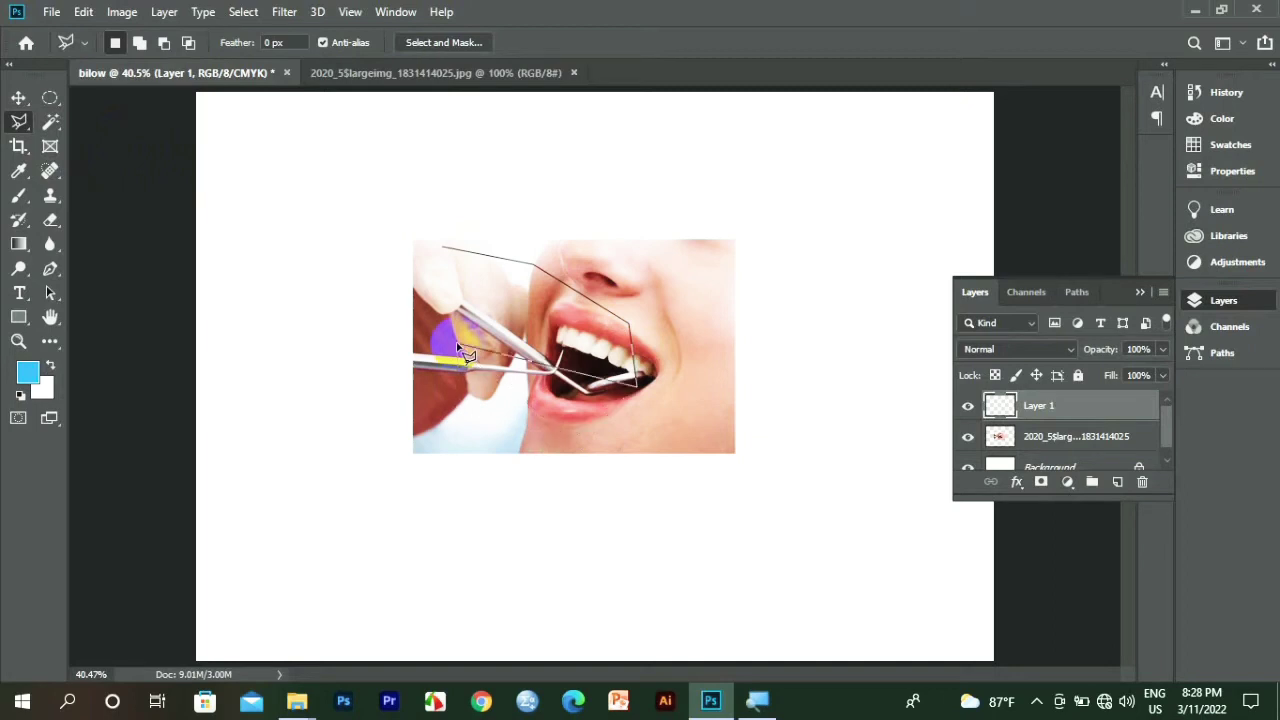
key(BackSpace)
key(BackSpace)
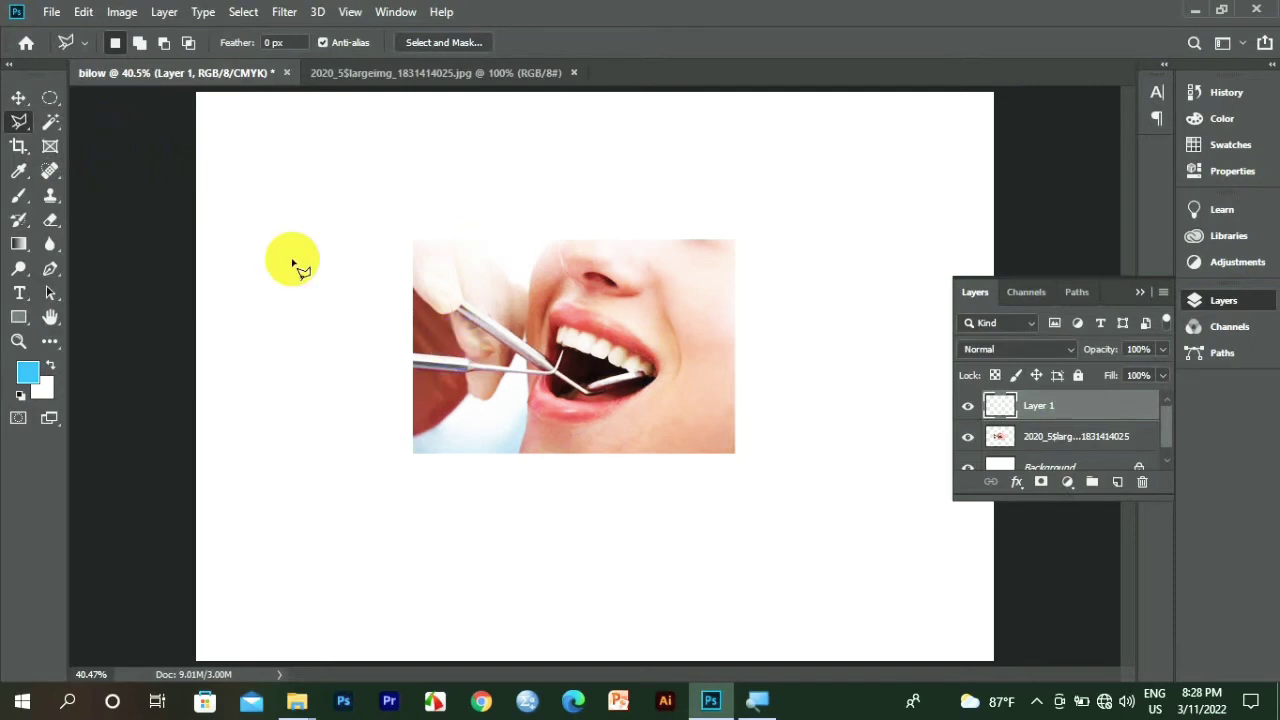
Bring the 2020_5$largeimg_1831414025.jpg tab forward with the Quick Selection Tool active.
click(18, 98)
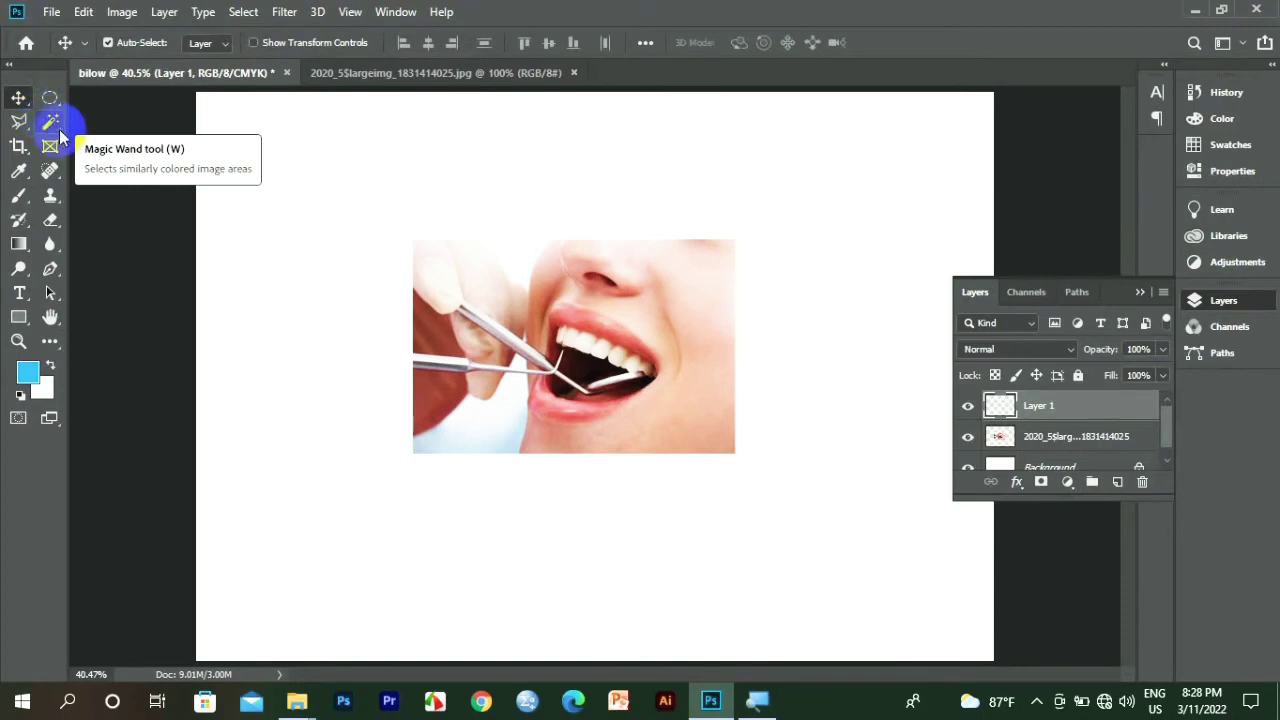
click(56, 125)
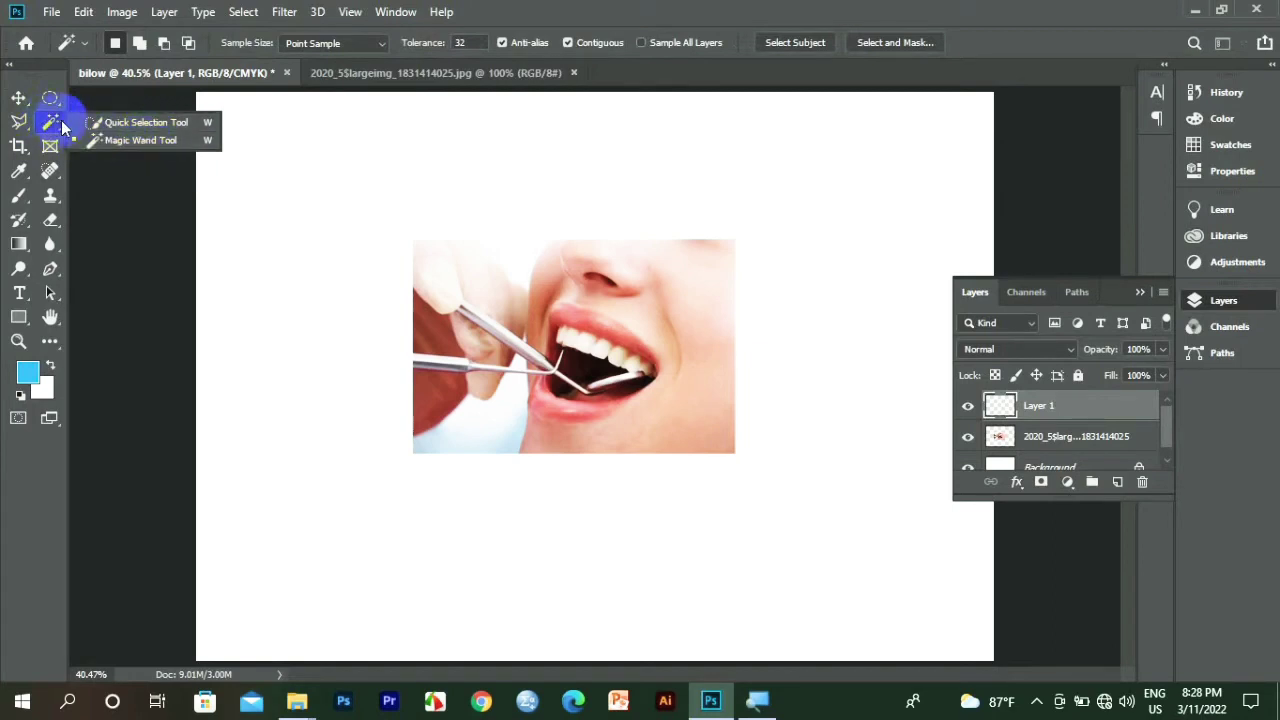
click(120, 138)
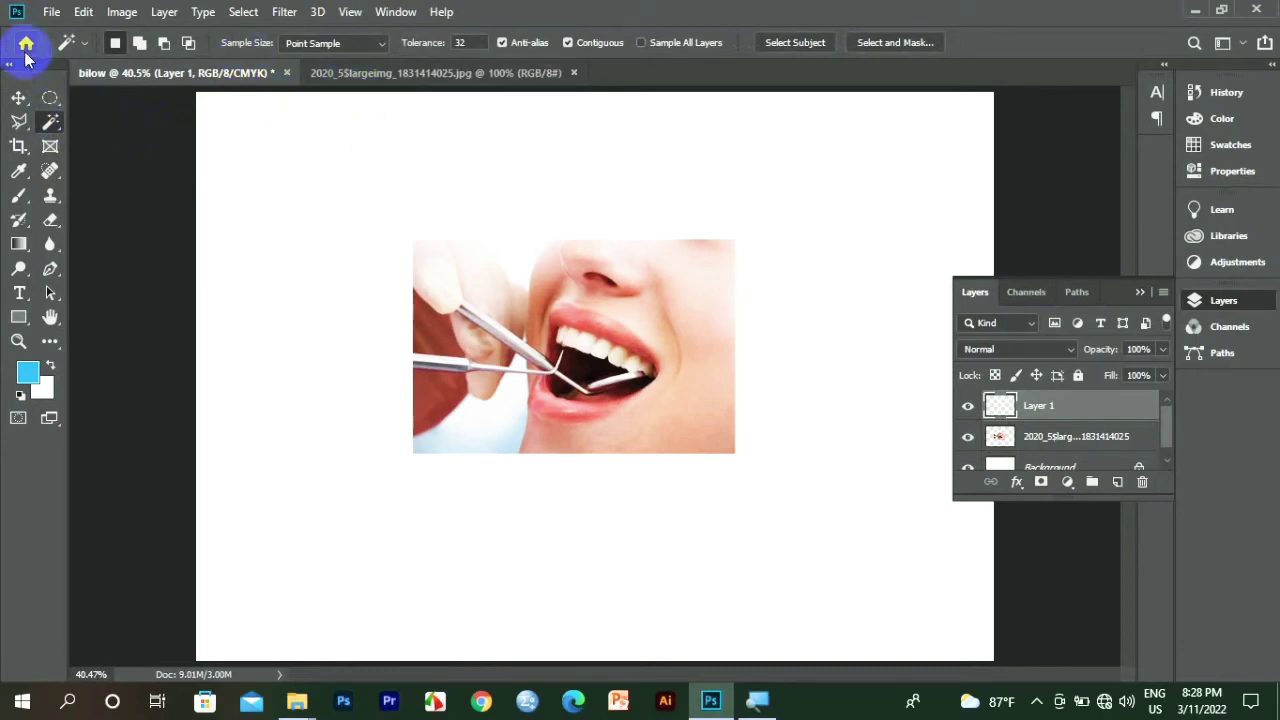
click(322, 74)
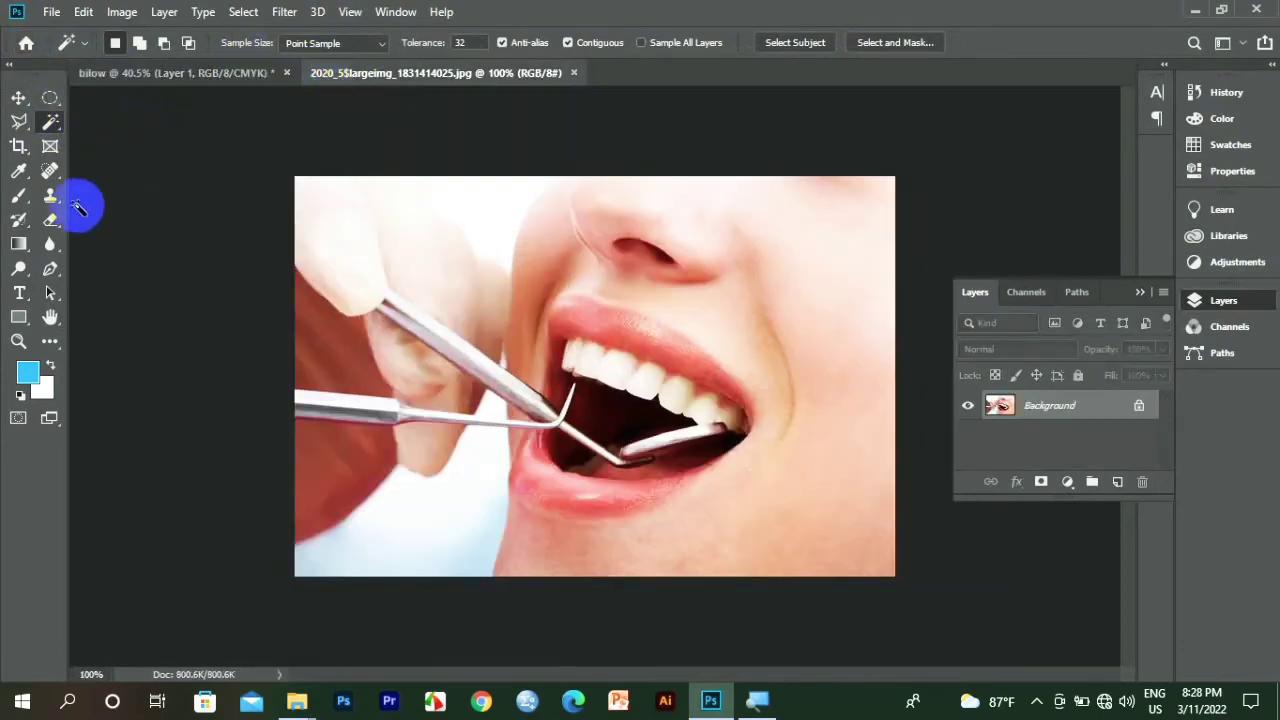
right_click(50, 122)
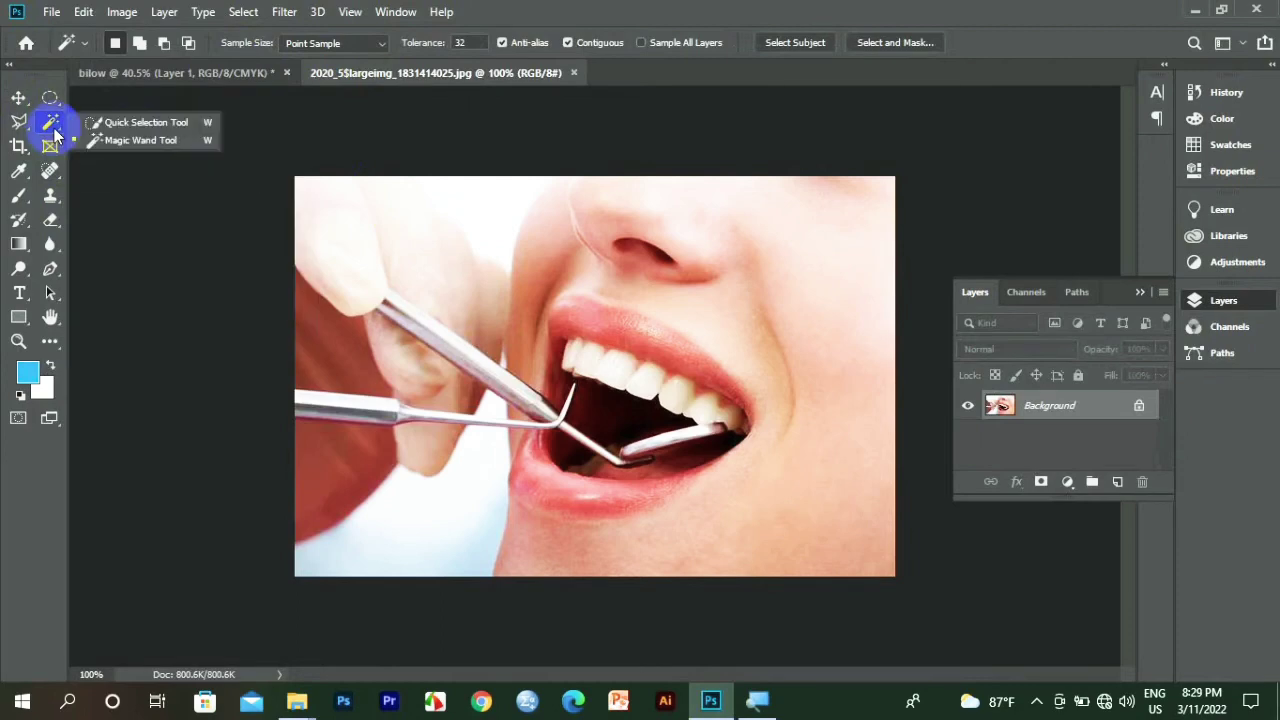
click(118, 124)
Quick-select the face and background, leaving out the hand and instruments.
mouse_move(491, 220)
mouse_down()
mouse_move(510, 246)
mouse_move(471, 243)
mouse_up()
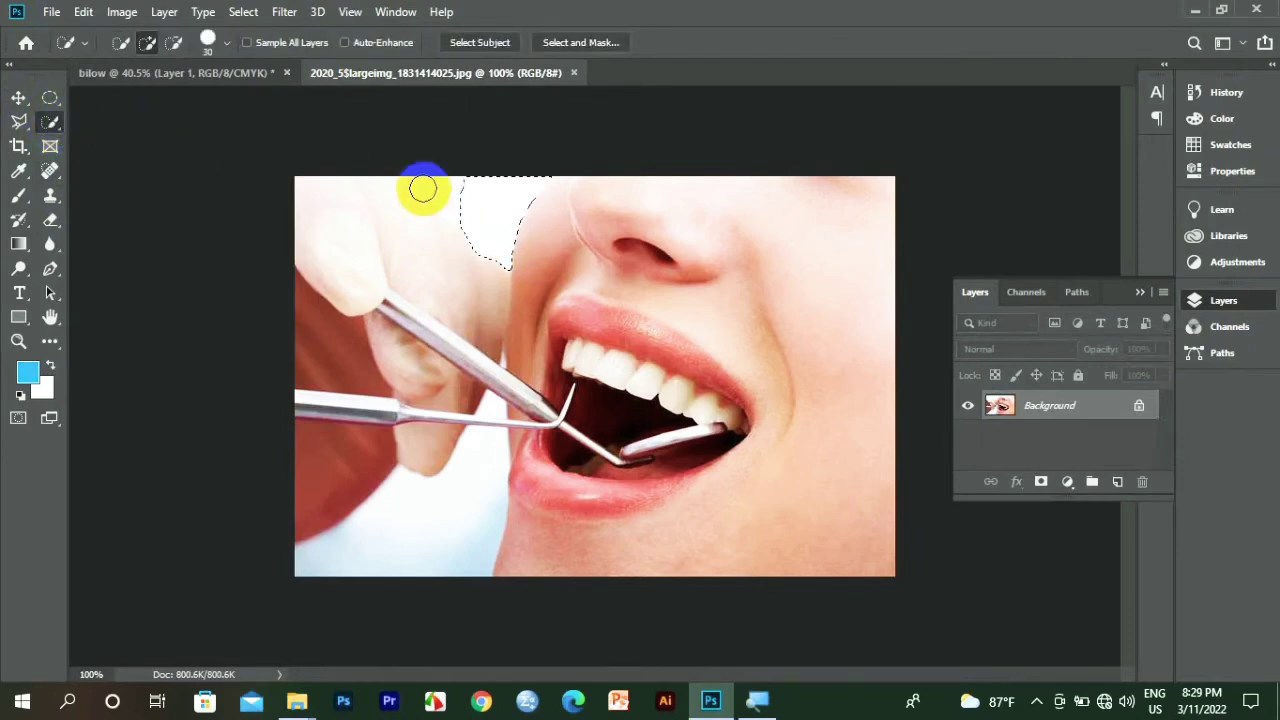
drag(424, 186, 500, 343)
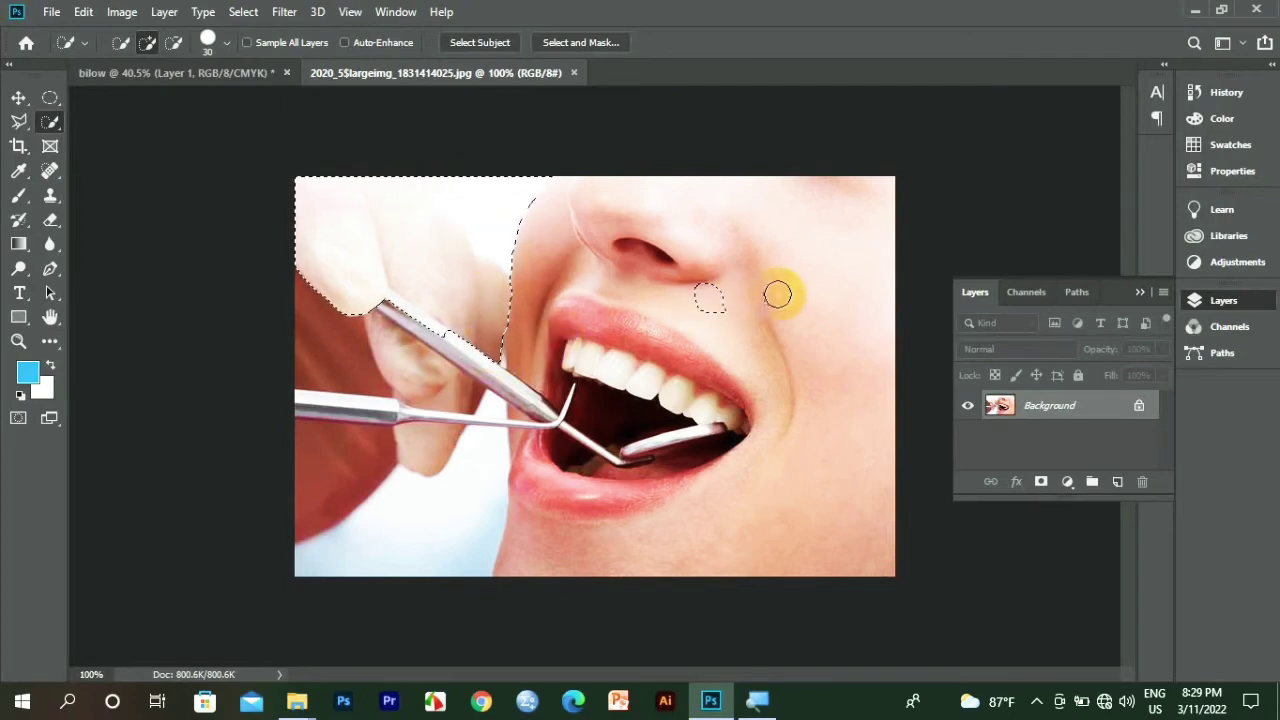
drag(777, 294, 817, 360)
click(648, 327)
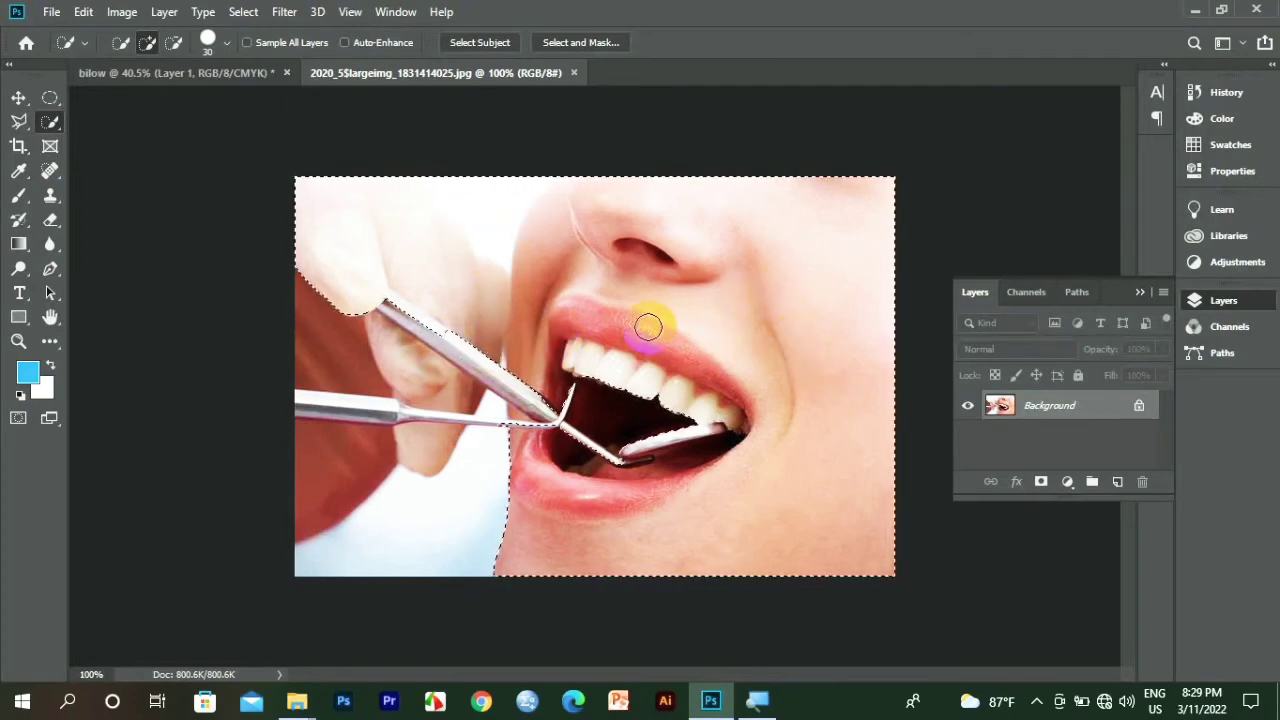
Cancel a Content-Aware Fill, then unlock the layer, delete the selection, and undo it.
key(shift+F5)
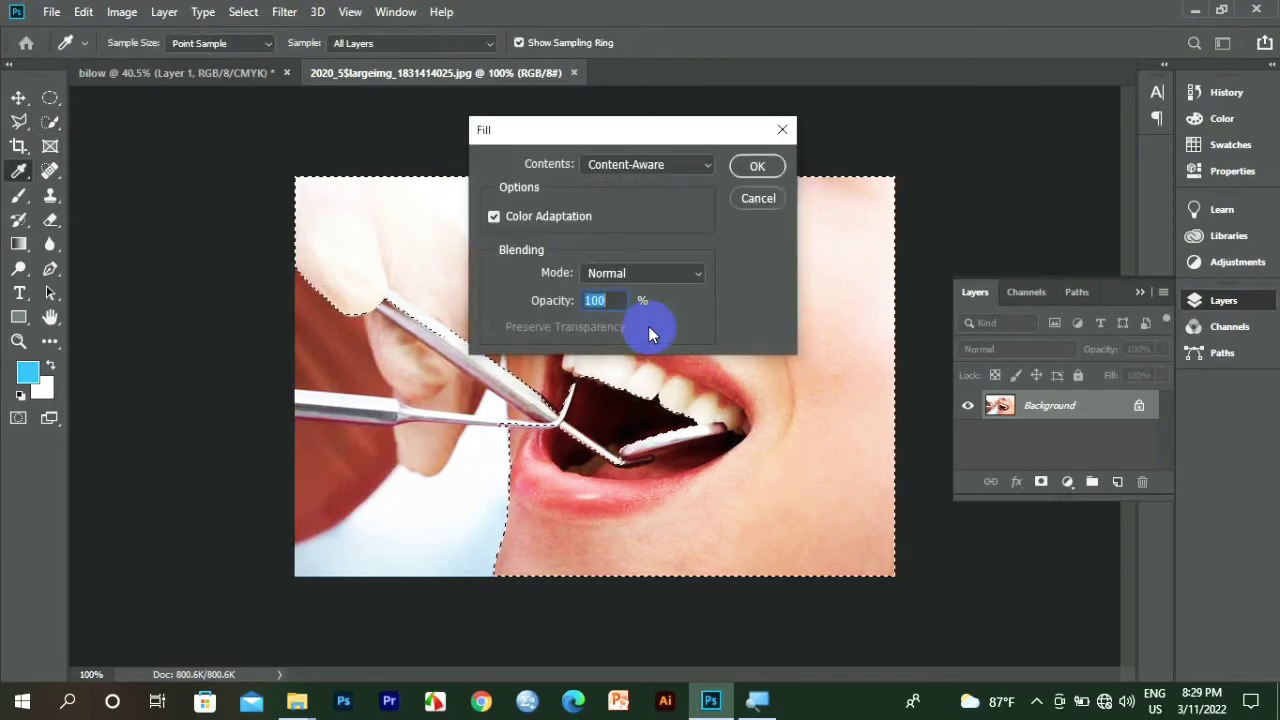
click(762, 198)
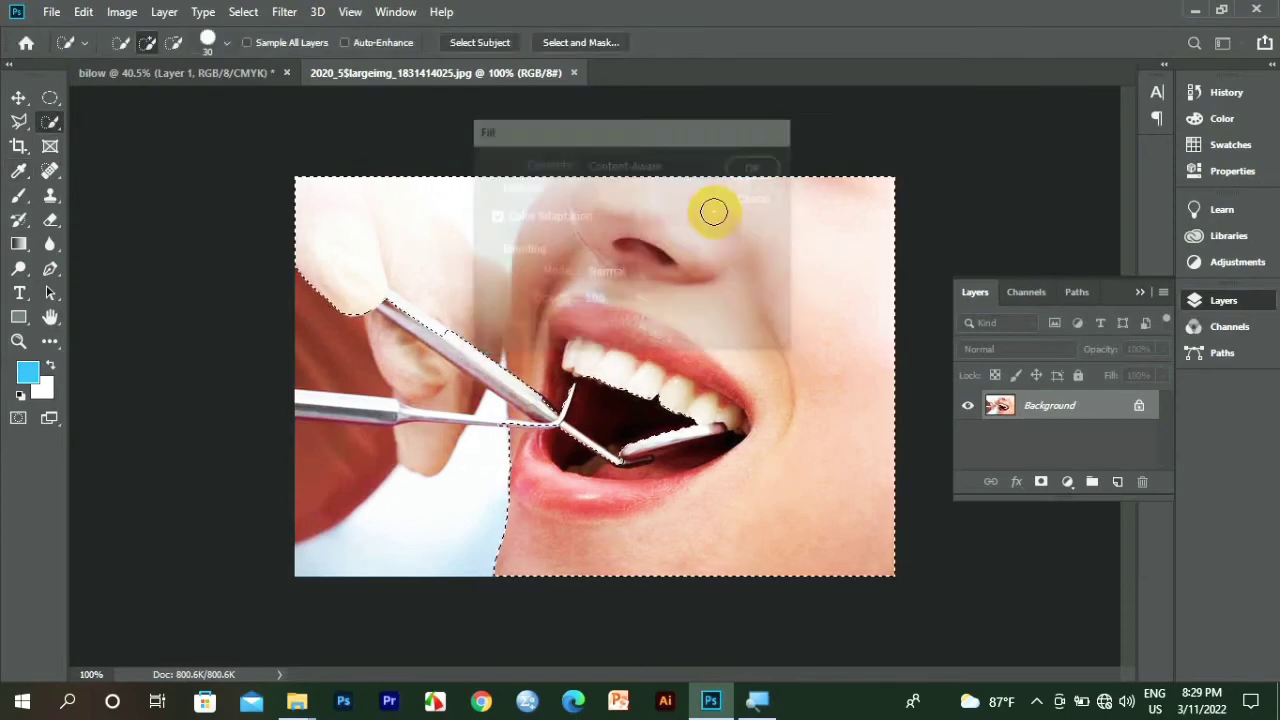
click(1138, 405)
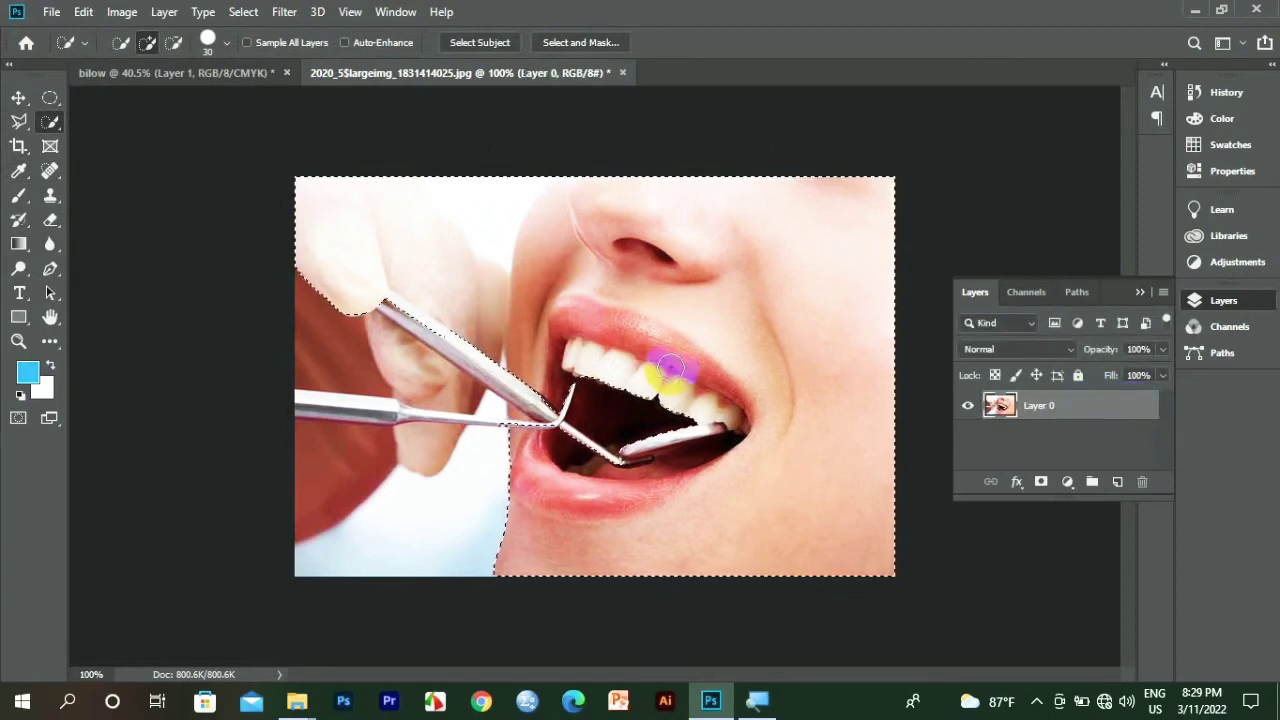
key(Delete)
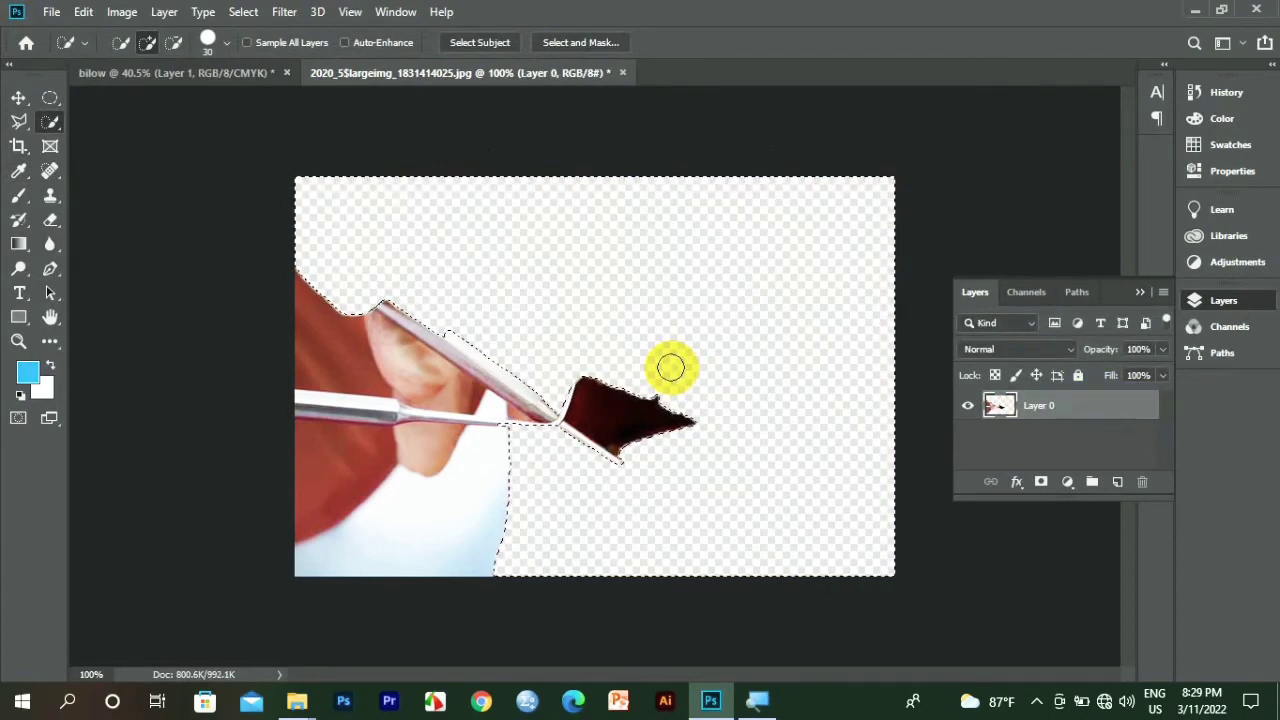
key(ctrl+z)
key(ctrl+z)
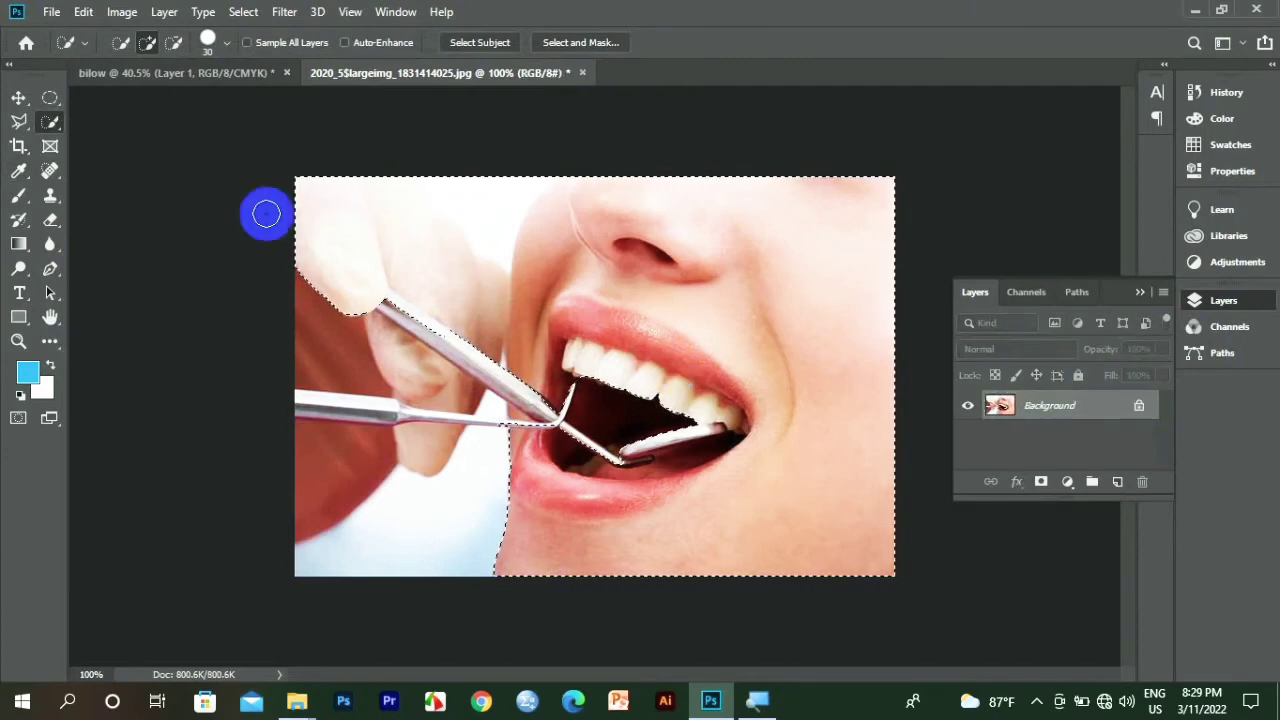
Content-aware fill the white upper-left area with Color Adaptation using the Magic Wand.
right_click(52, 123)
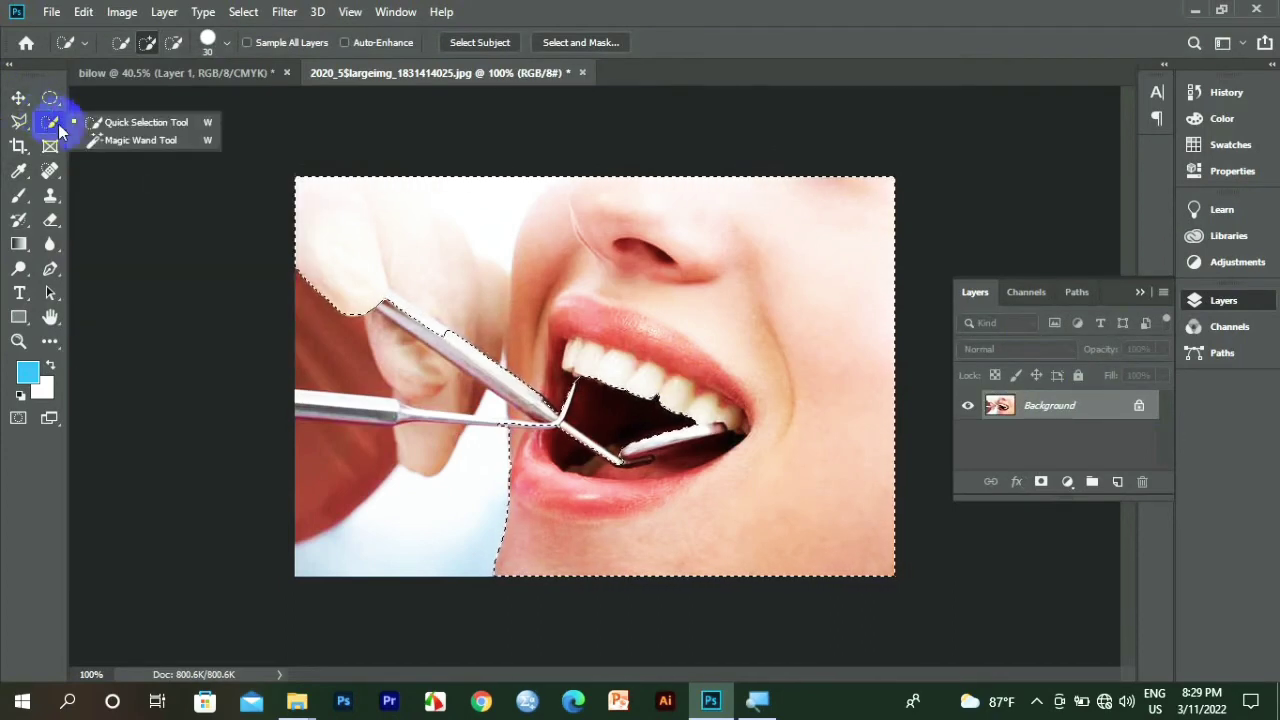
click(122, 141)
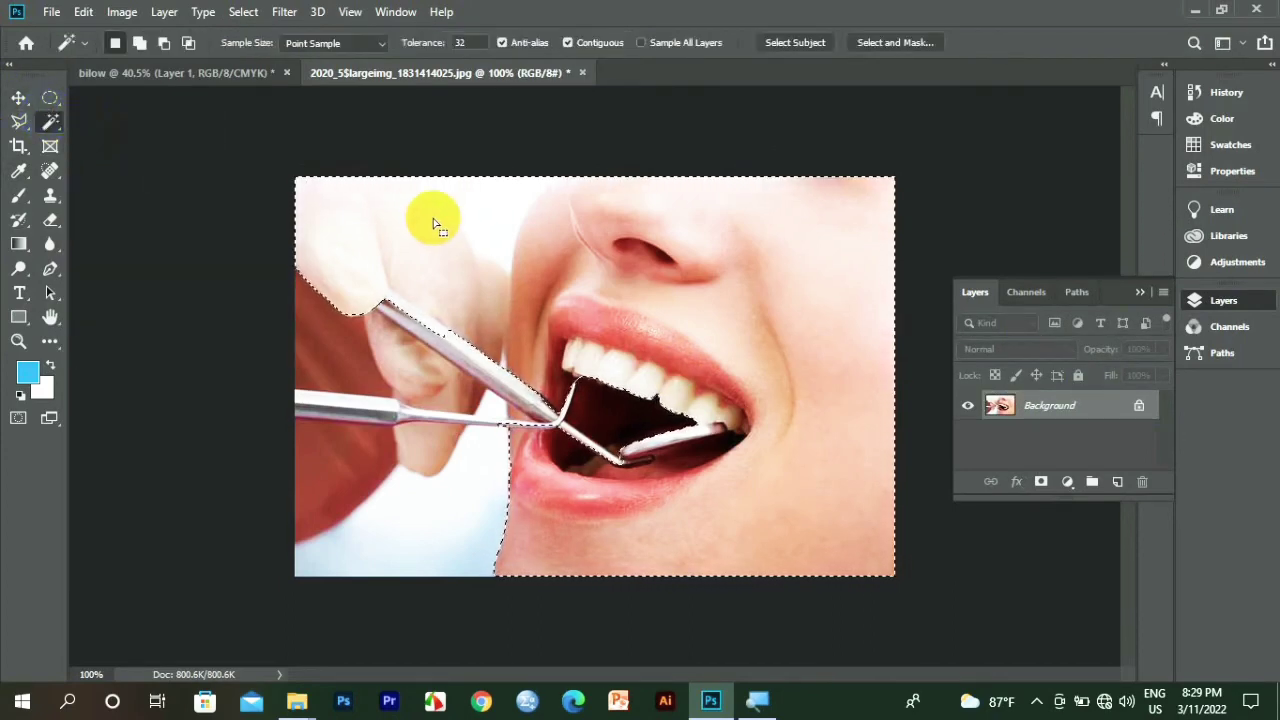
key(ctrl+d)
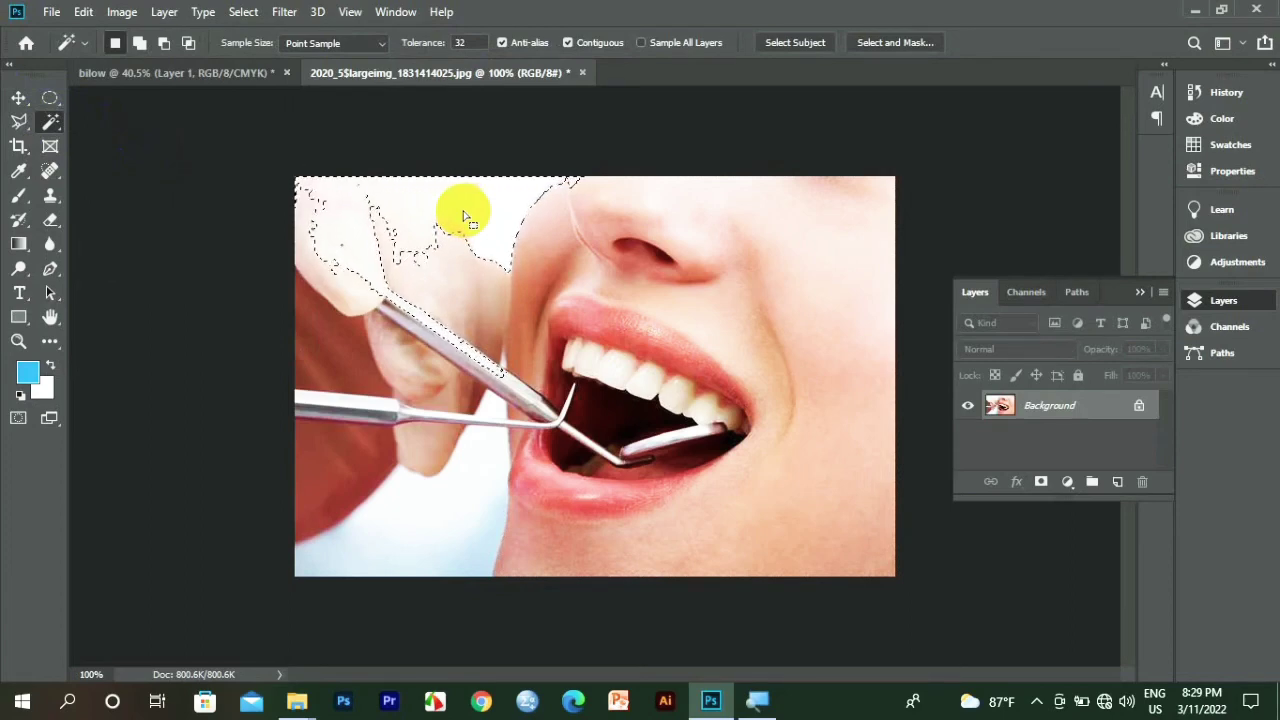
key(shift+F5)
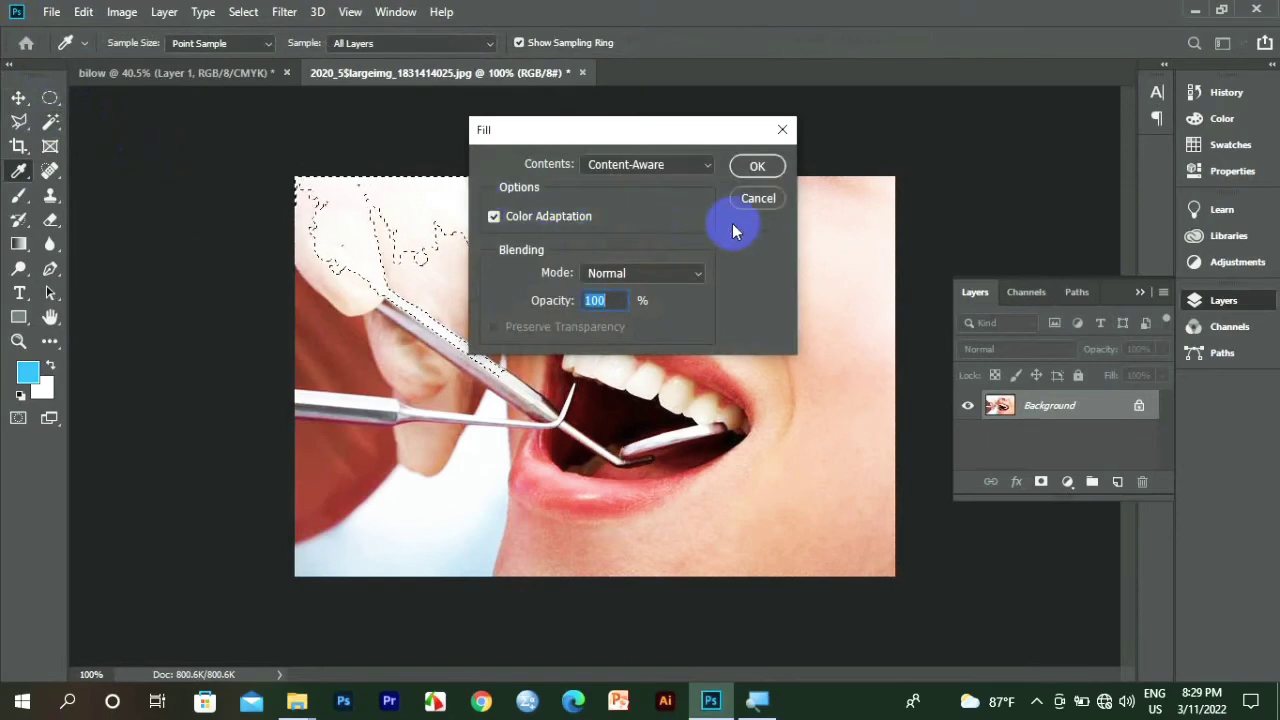
click(755, 167)
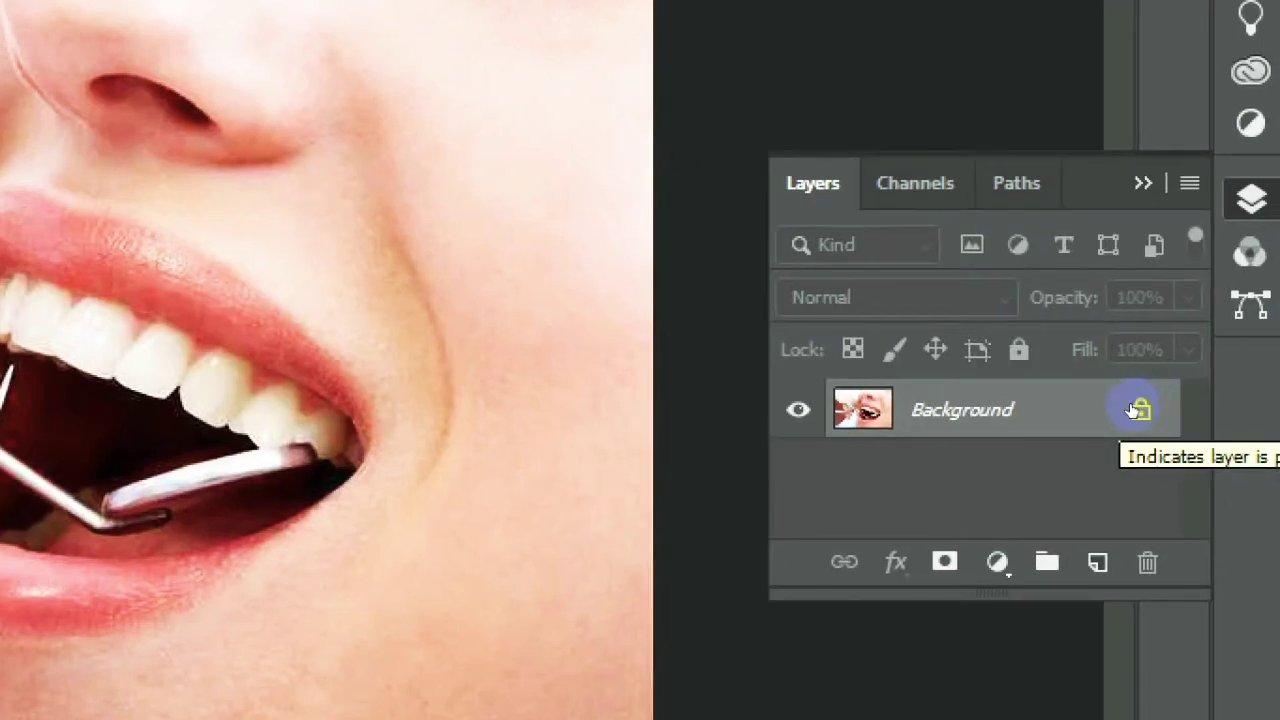
click(1141, 410)
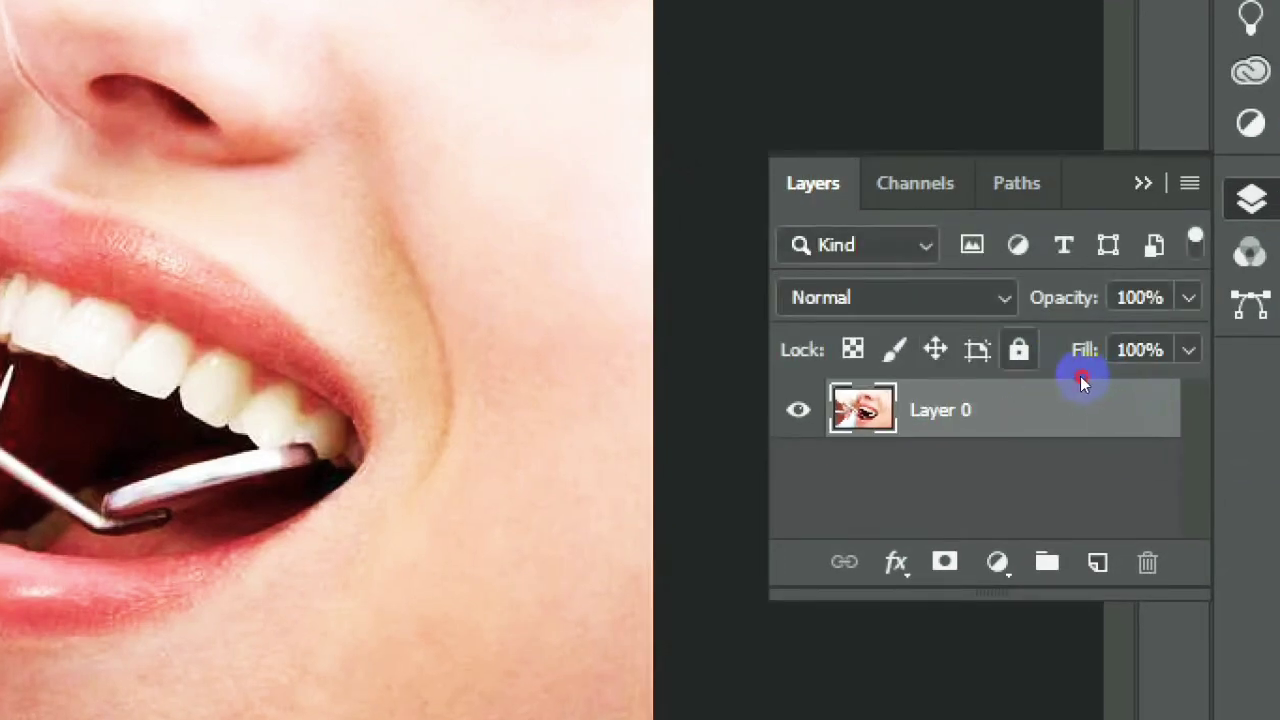
click(1018, 349)
click(1140, 410)
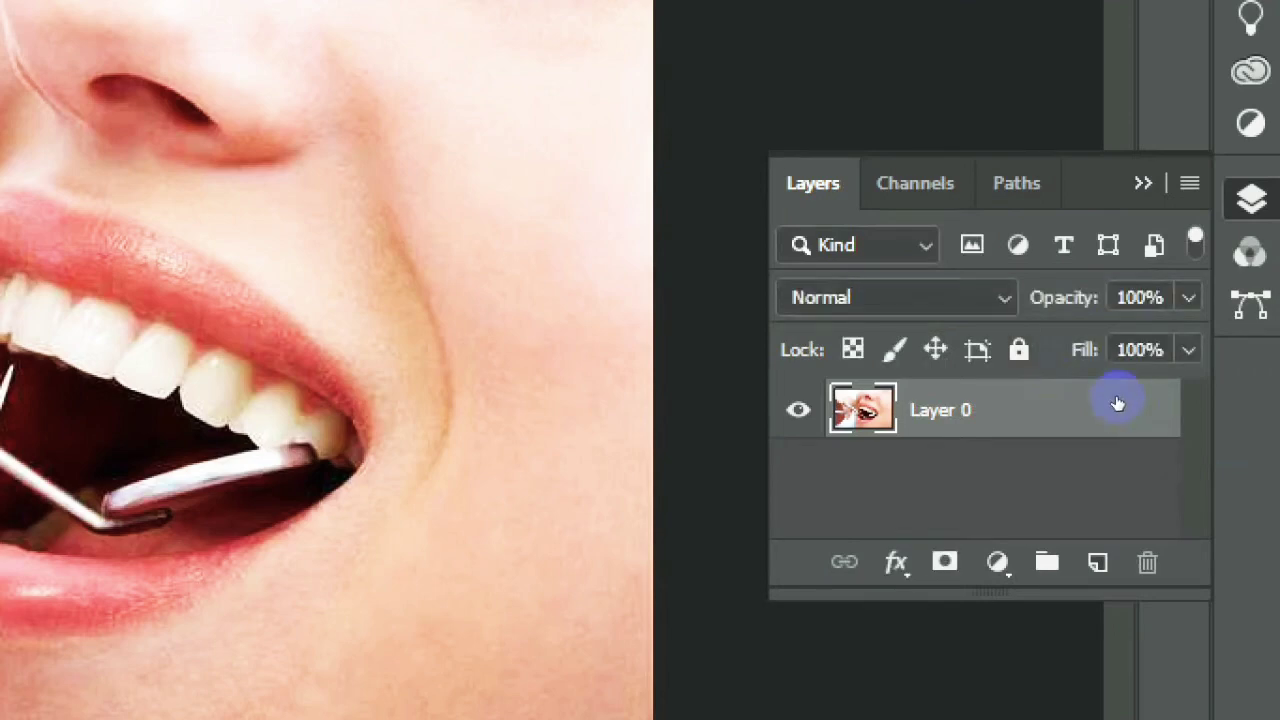
key(ctrl+slash)
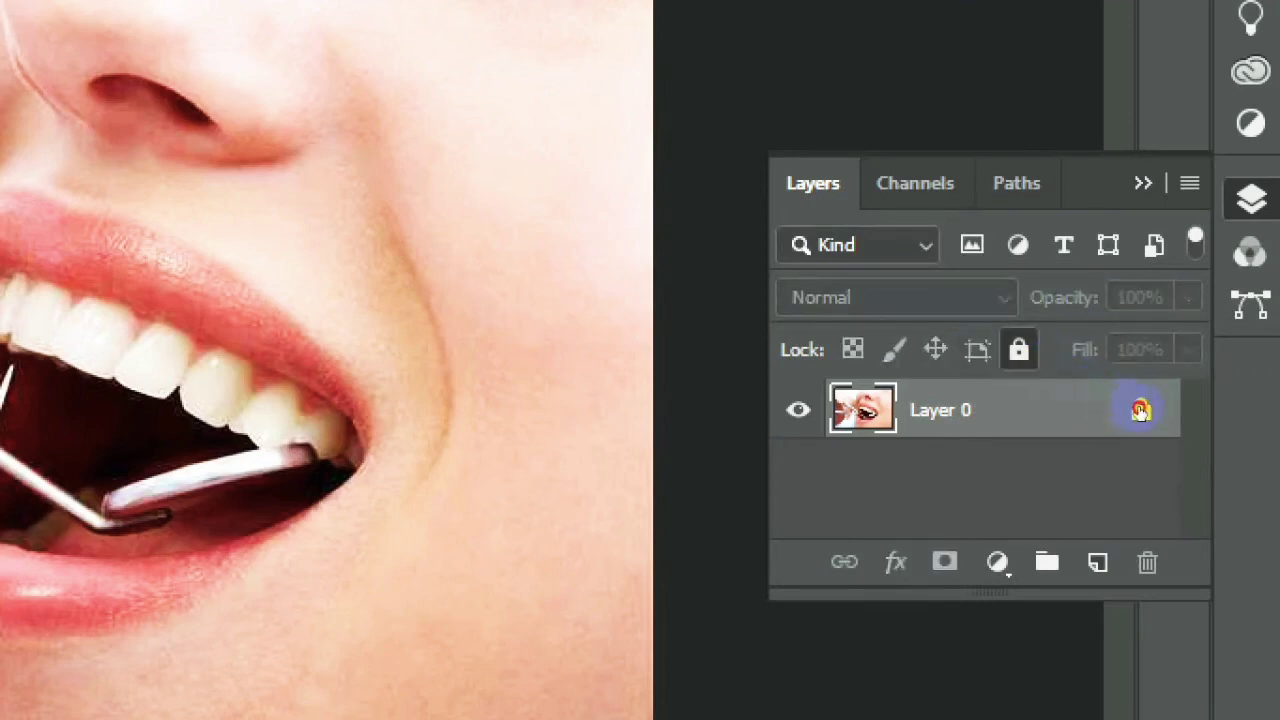
click(1140, 410)
key(ctrl+slash)
click(1141, 410)
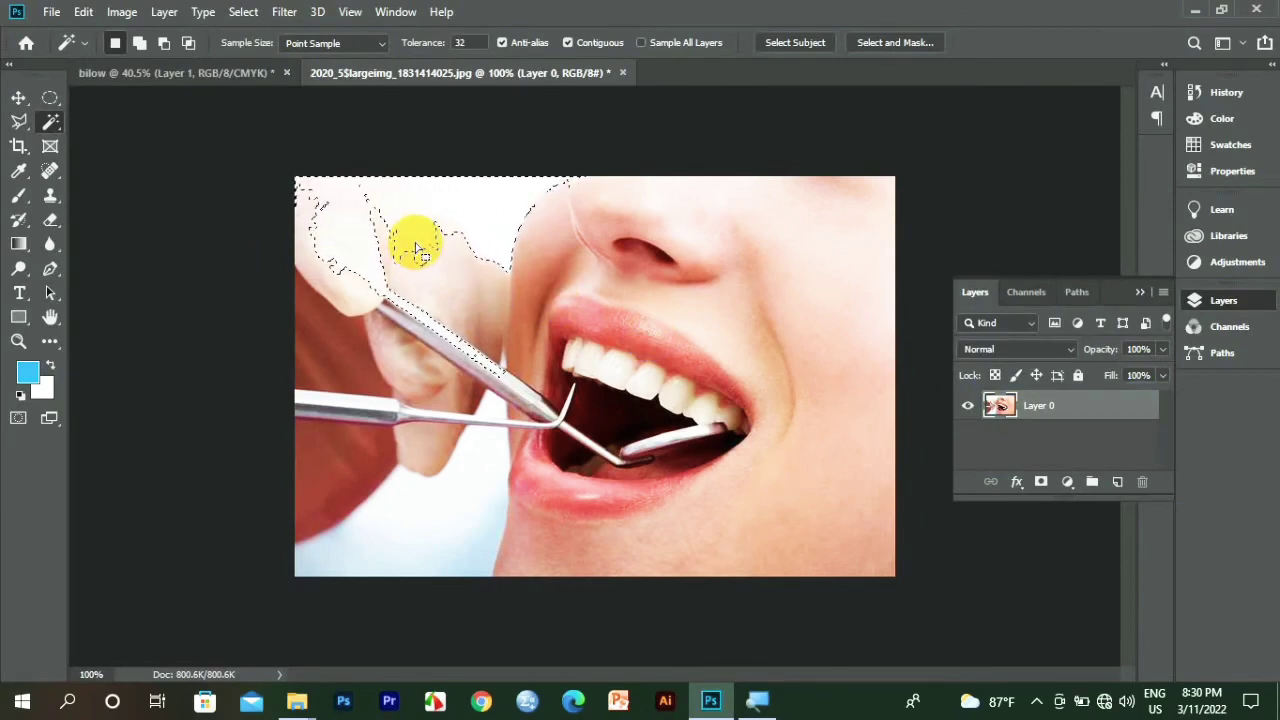
key(Delete)
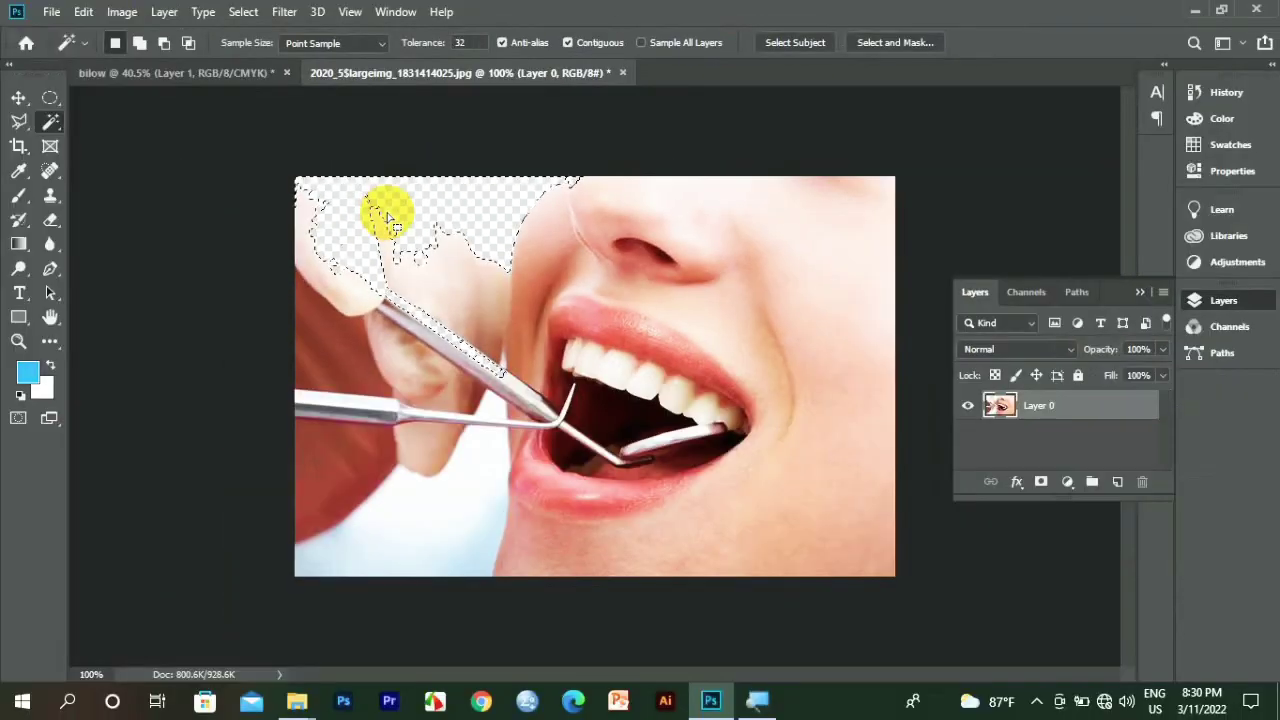
key(ctrl+z)
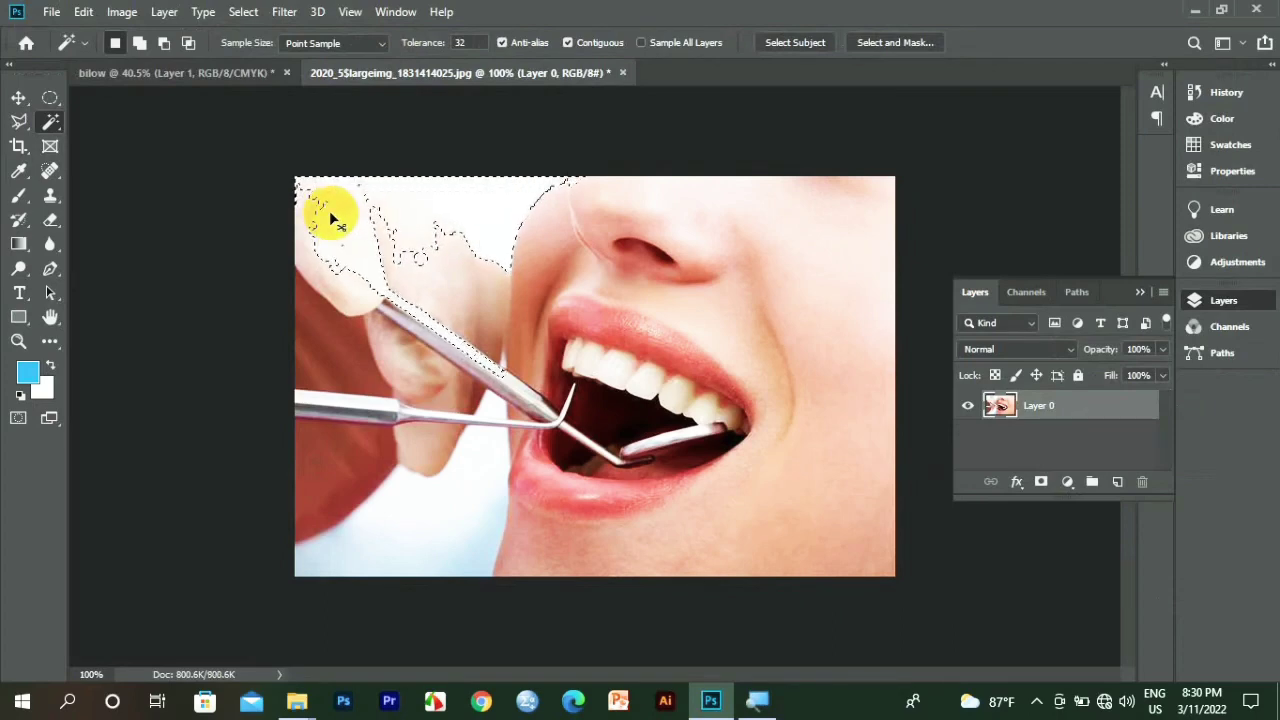
key(ctrl+slash)
key(ctrl+slash)
key(ctrl+slash)
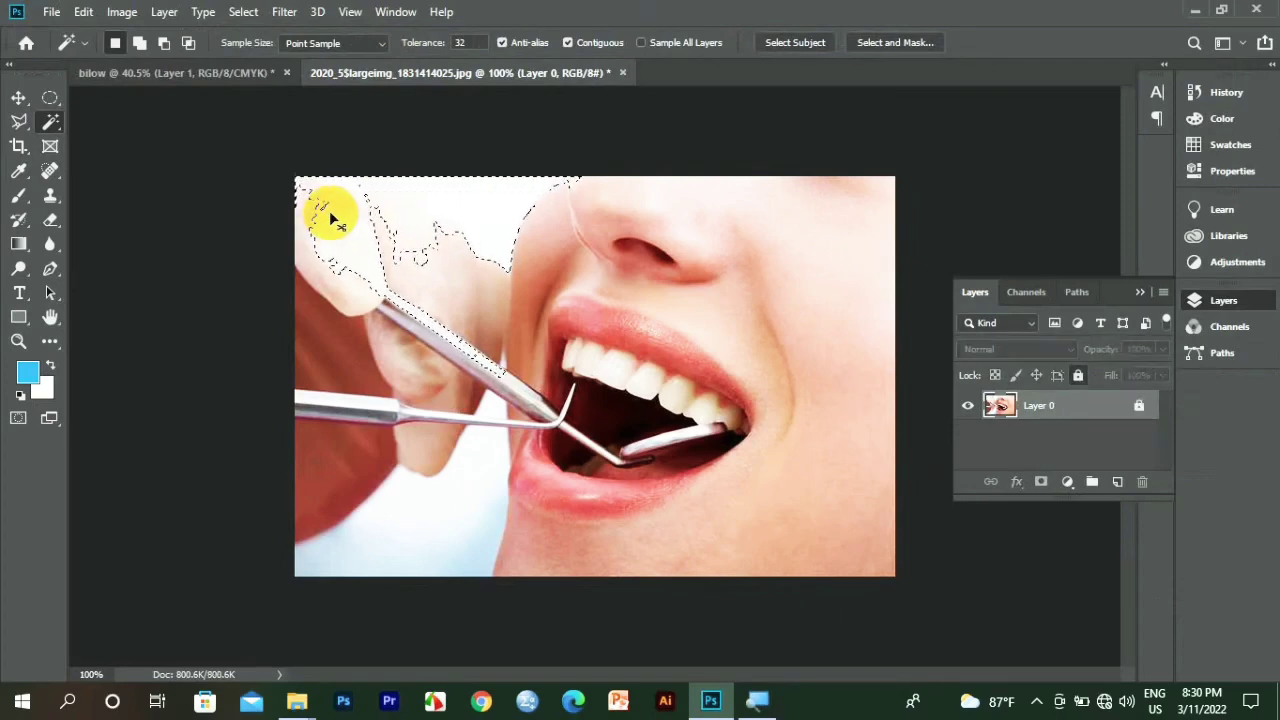
key(ctrl+slash)
key(ctrl+slash)
key(ctrl+slash)
key(ctrl+z)
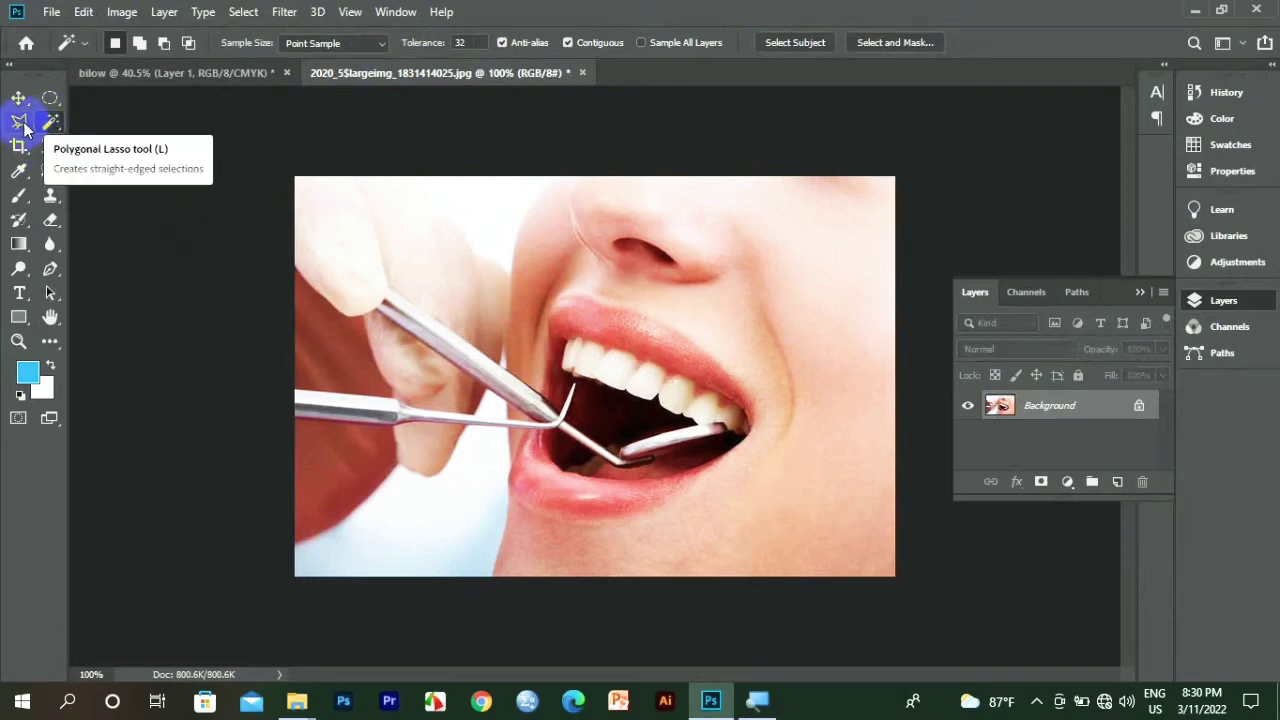
click(50, 98)
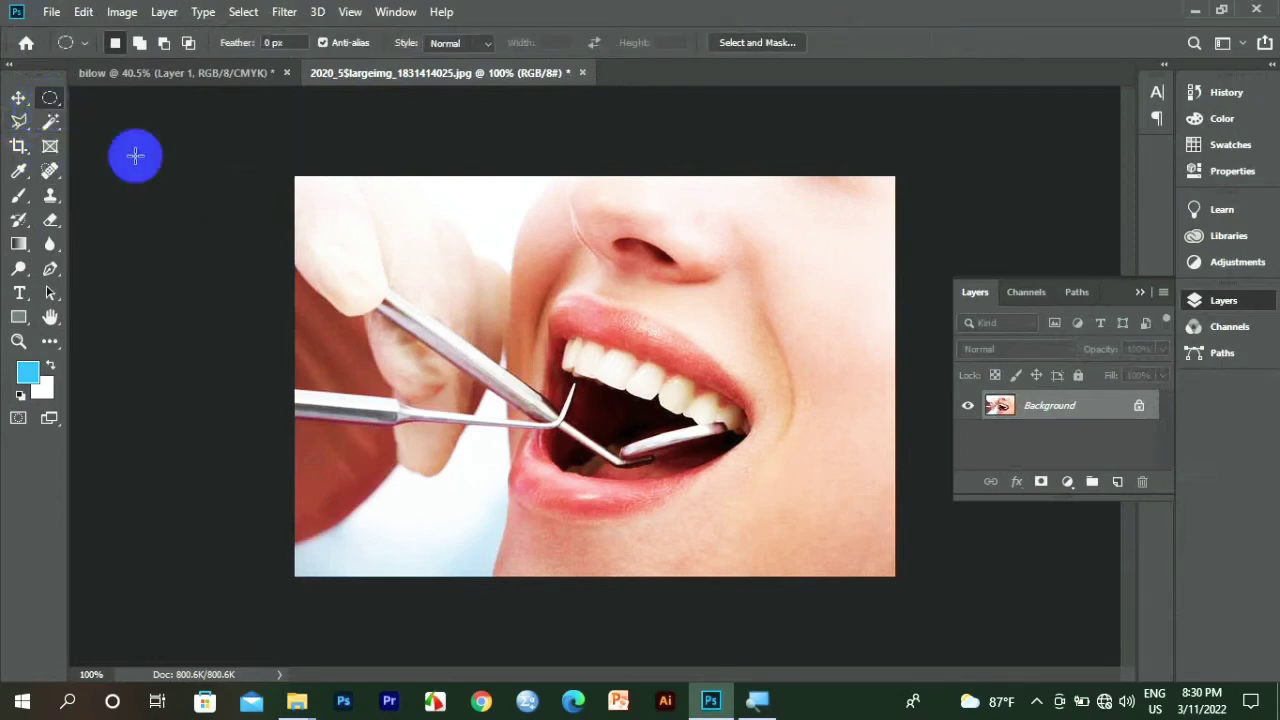
mouse_move(328, 191)
mouse_down()
mouse_move(482, 366)
mouse_move(805, 552)
mouse_up()
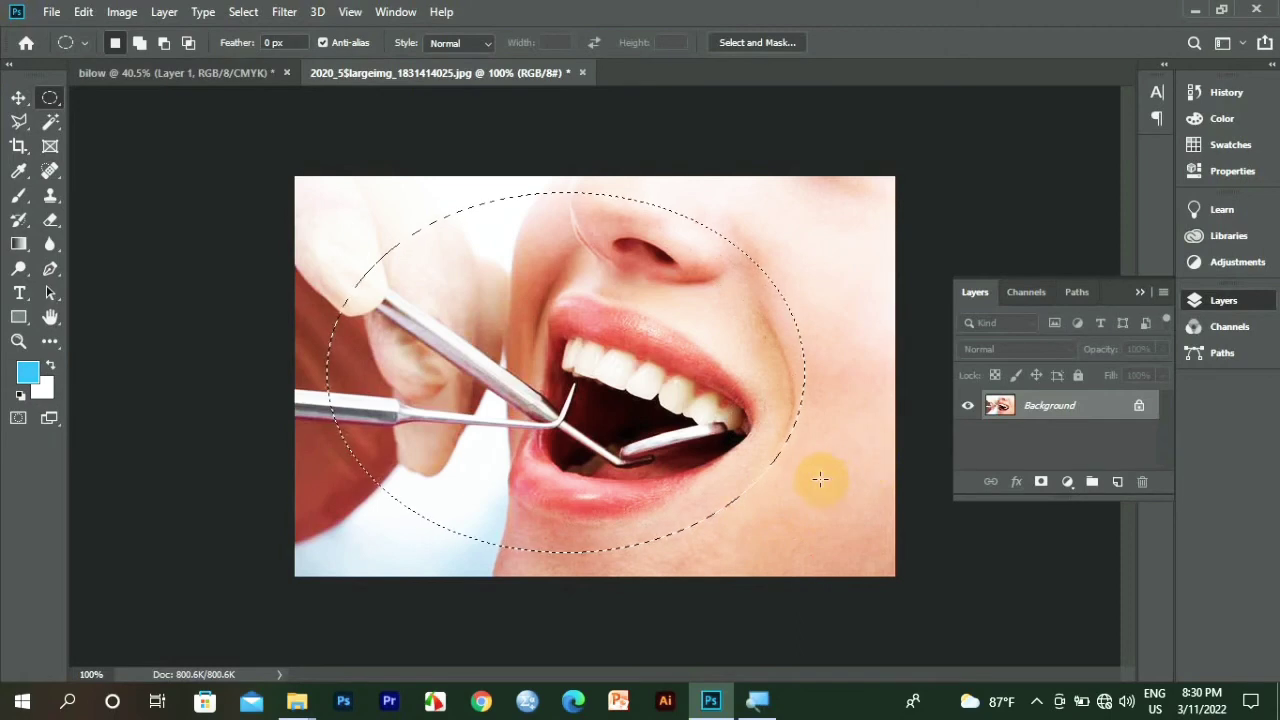
click(18, 97)
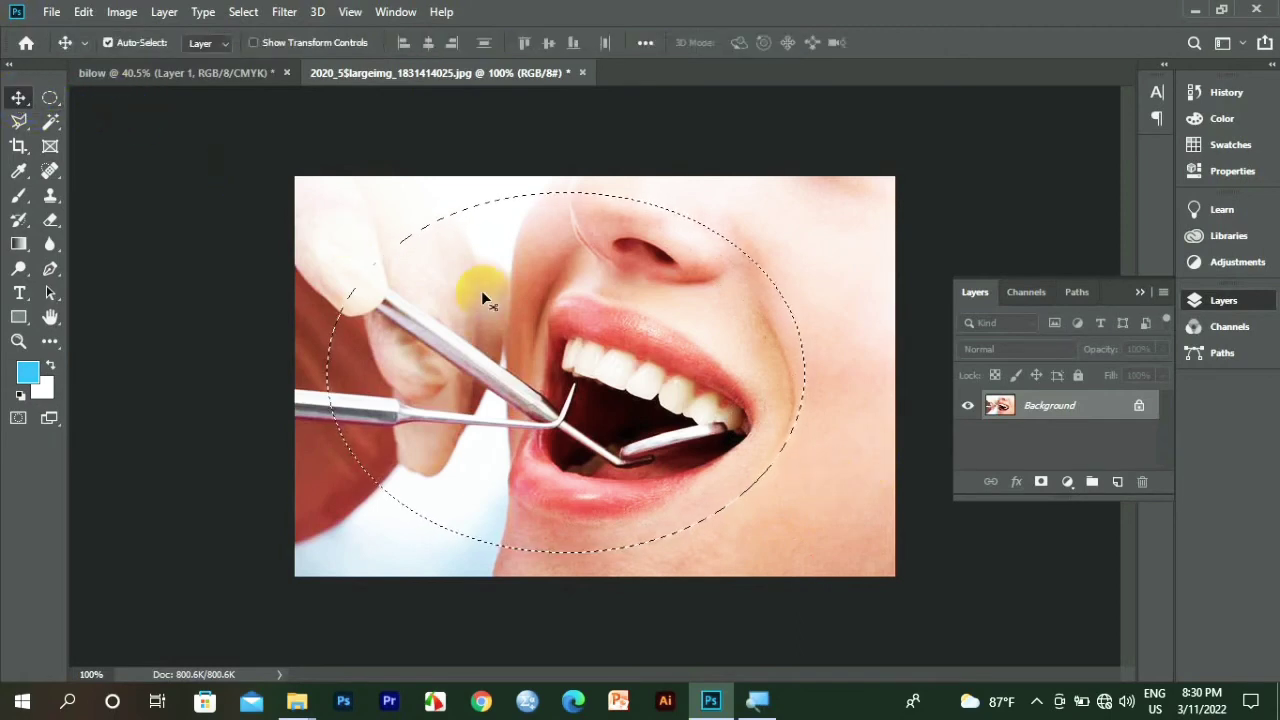
mouse_move(482, 296)
mouse_down()
mouse_move(288, 298)
mouse_move(493, 304)
mouse_up()
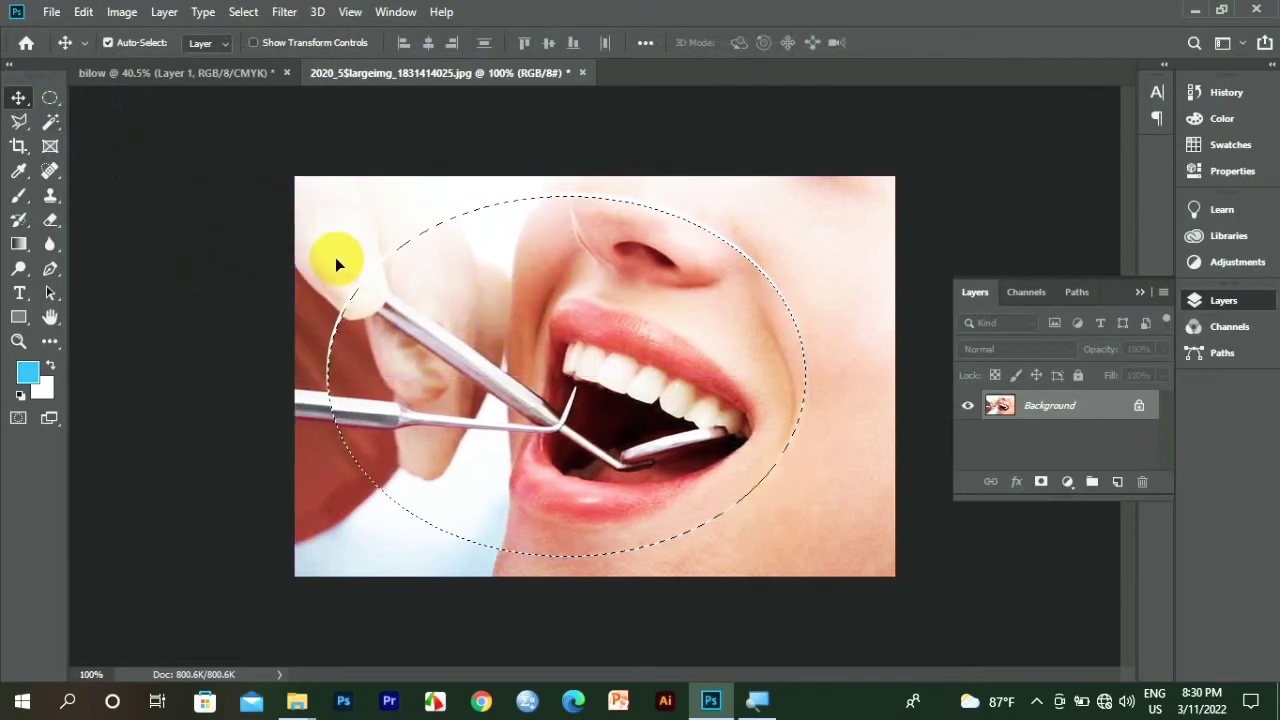
key(Up)
key(Up)
key(Up)
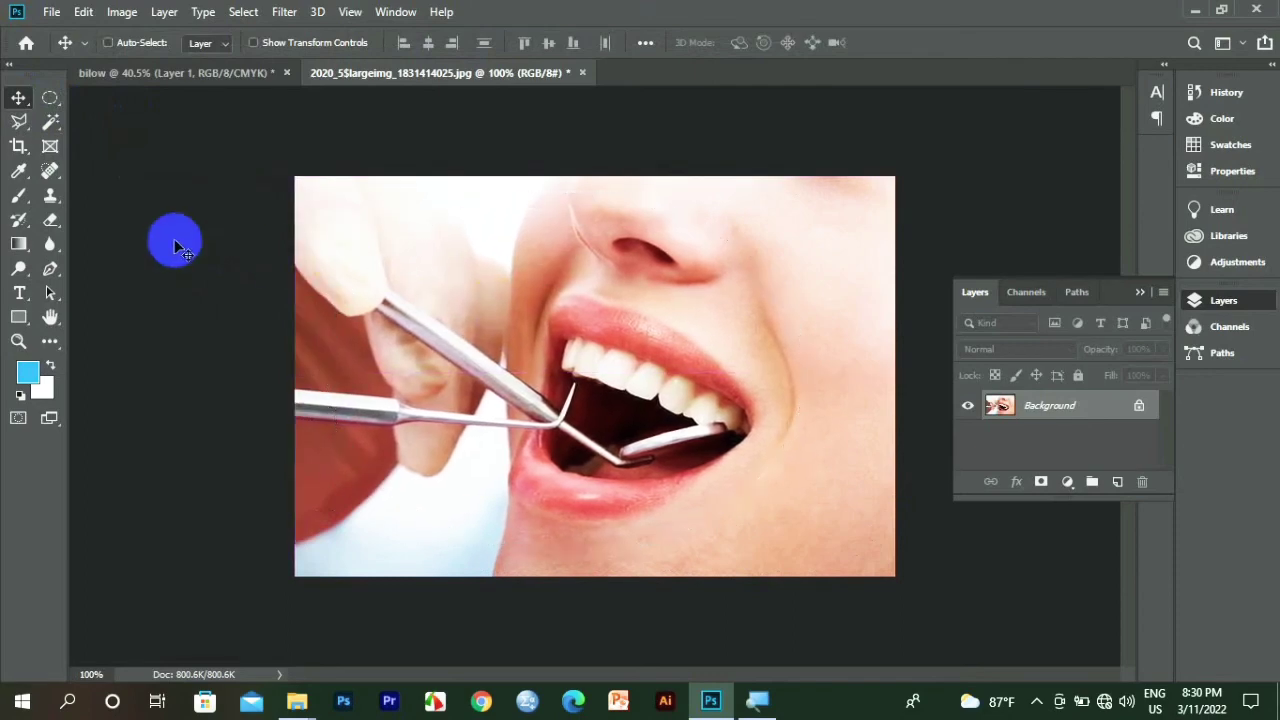
Tilt a crop box of about 8.717 × 5.946 in slightly around the dental photo.
click(20, 148)
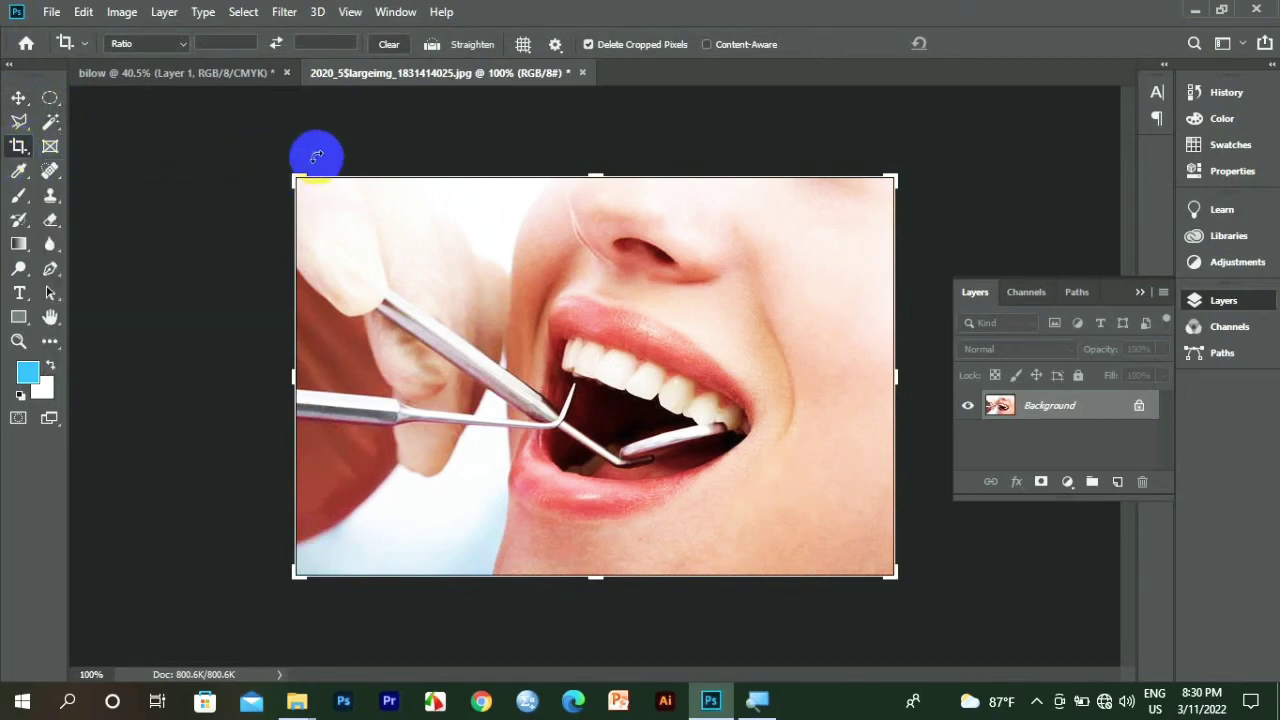
mouse_move(309, 160)
mouse_down()
mouse_move(318, 200)
mouse_move(351, 217)
mouse_move(229, 157)
mouse_move(409, 250)
mouse_move(286, 183)
mouse_move(303, 178)
mouse_up()
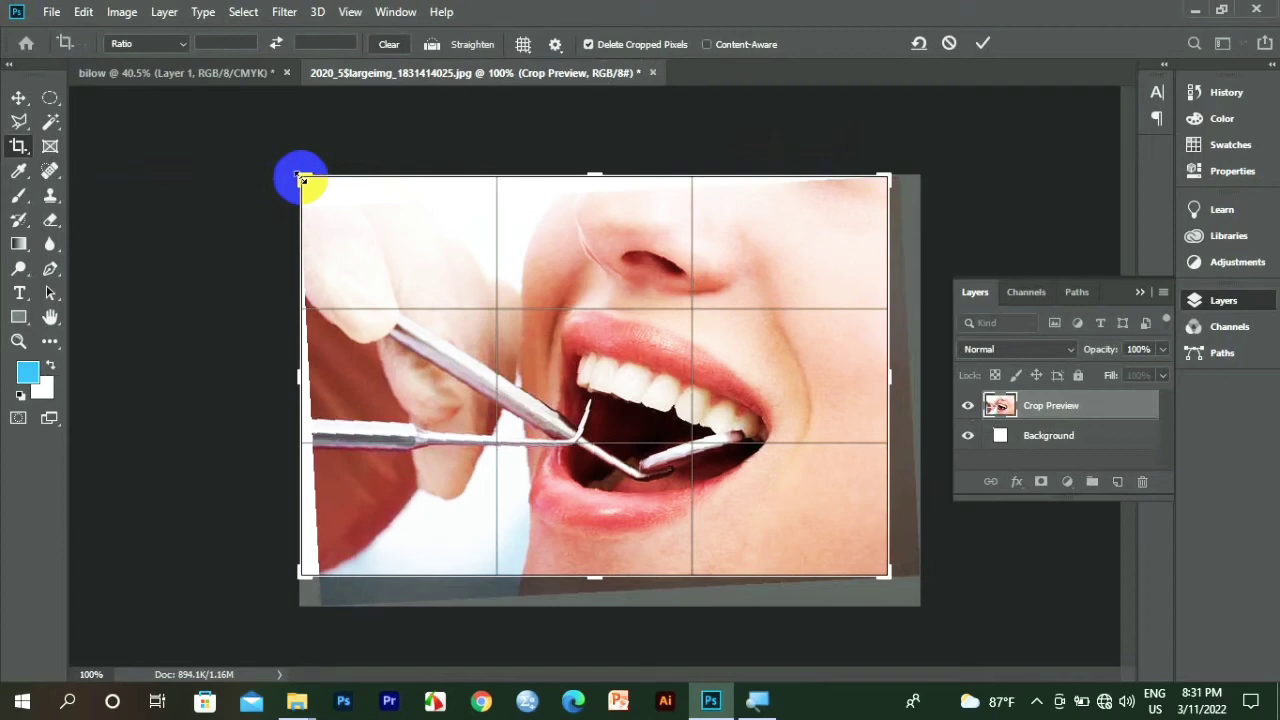
Commit the crop, place a Frame 1 placeholder over the upper-left fingers, and sample white as foreground.
click(49, 148)
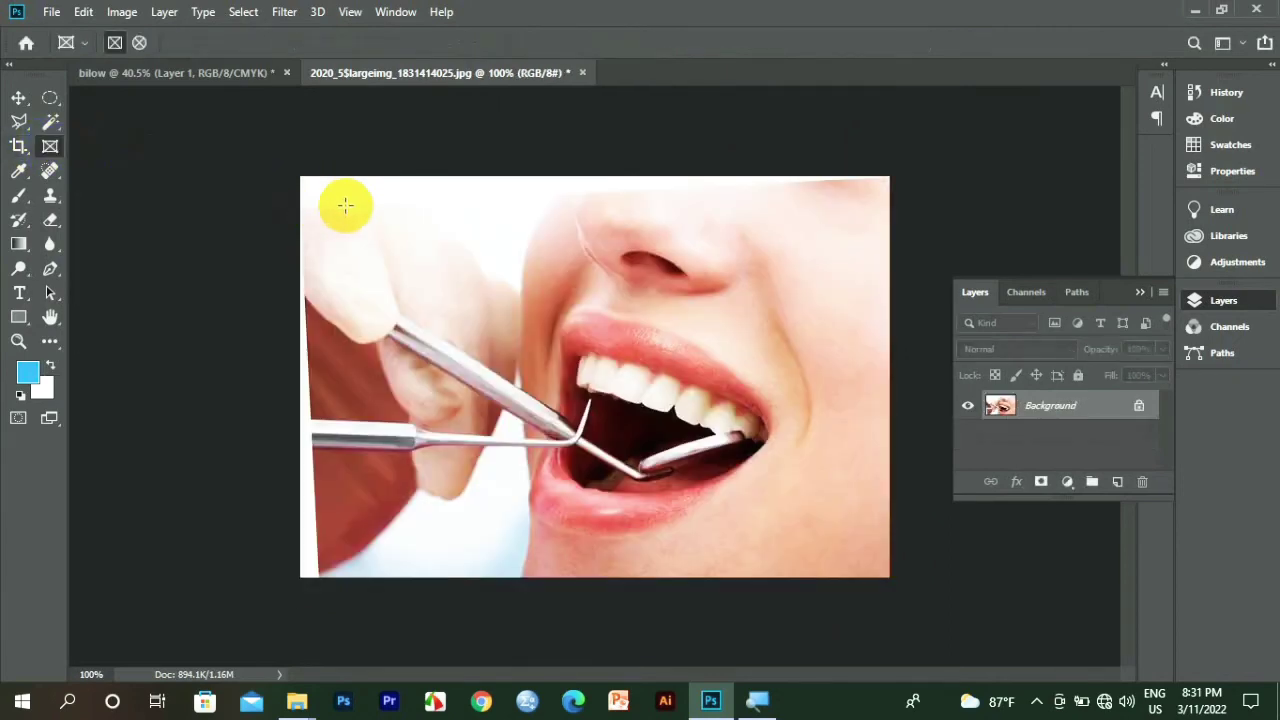
drag(344, 205, 521, 356)
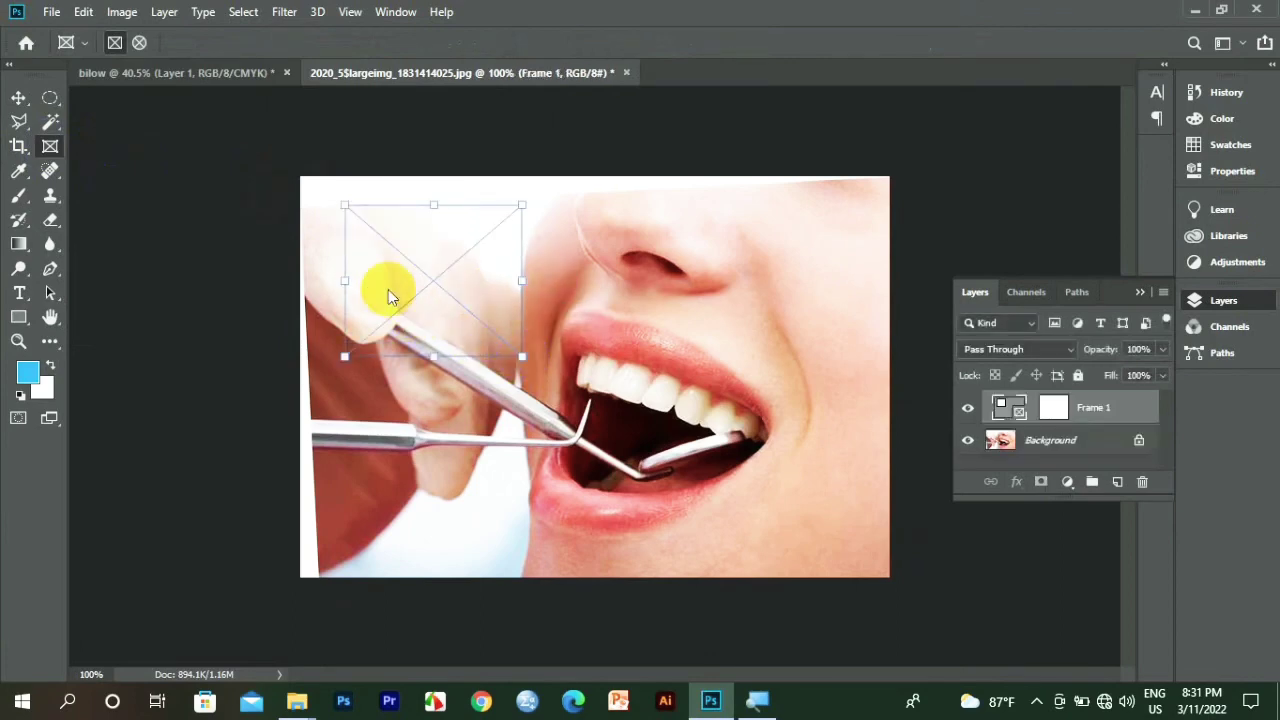
drag(429, 283, 437, 281)
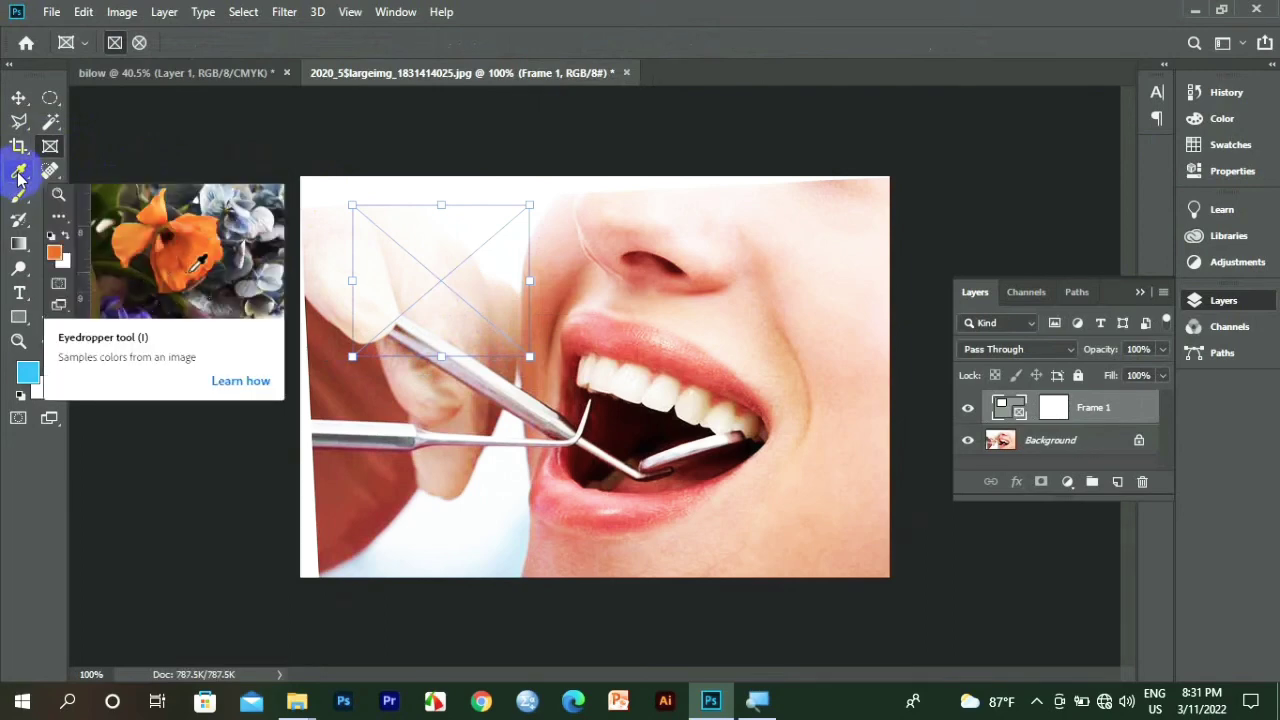
click(18, 176)
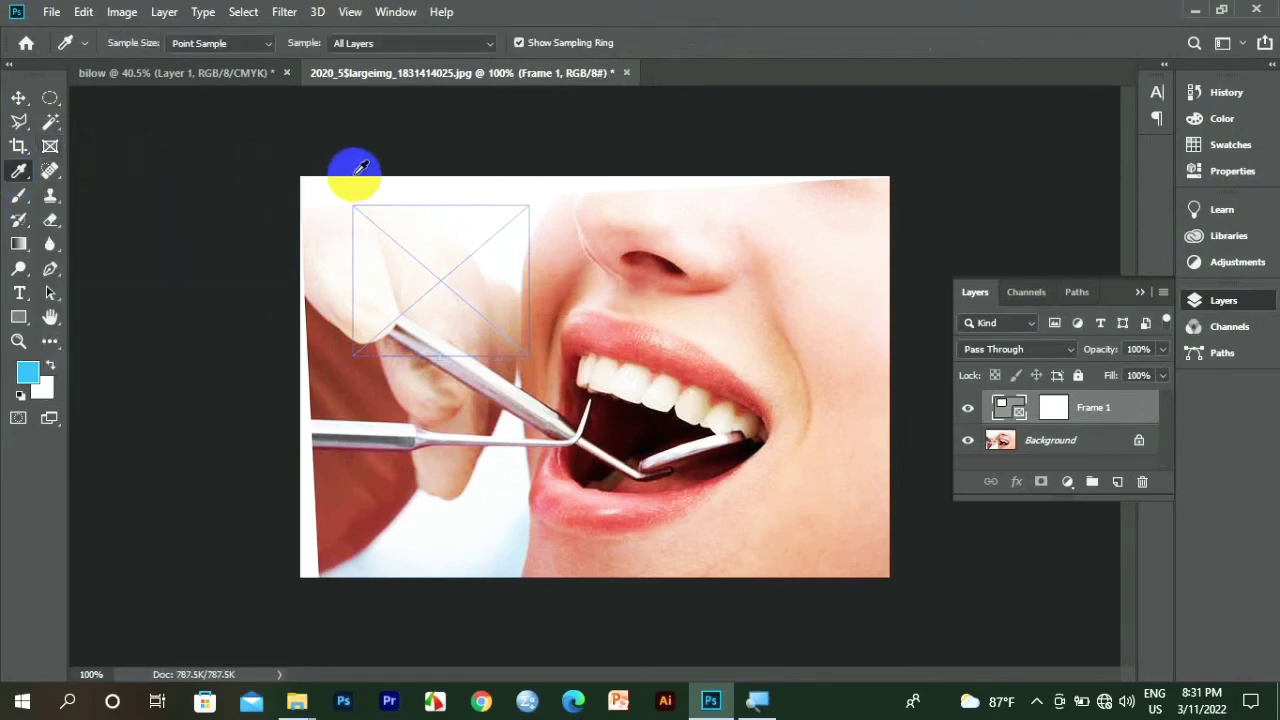
drag(137, 320, 292, 280)
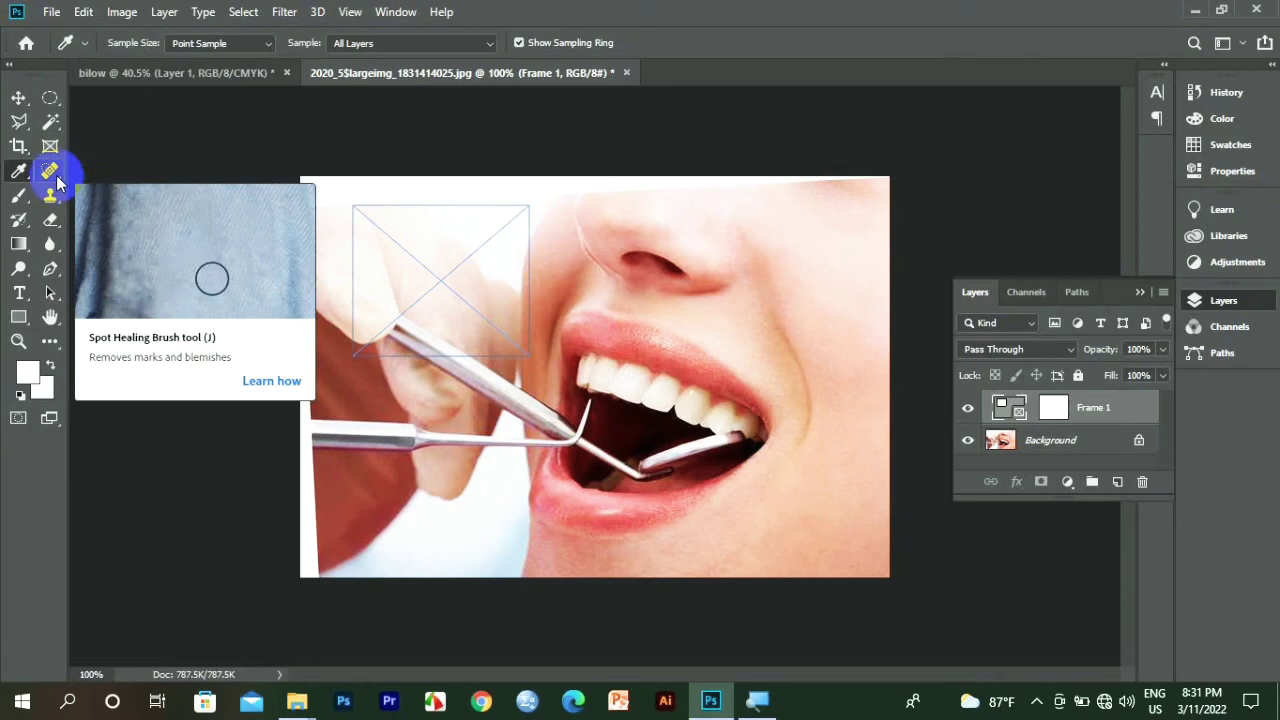
Convert the locked Background into an editable Layer 0.
click(52, 174)
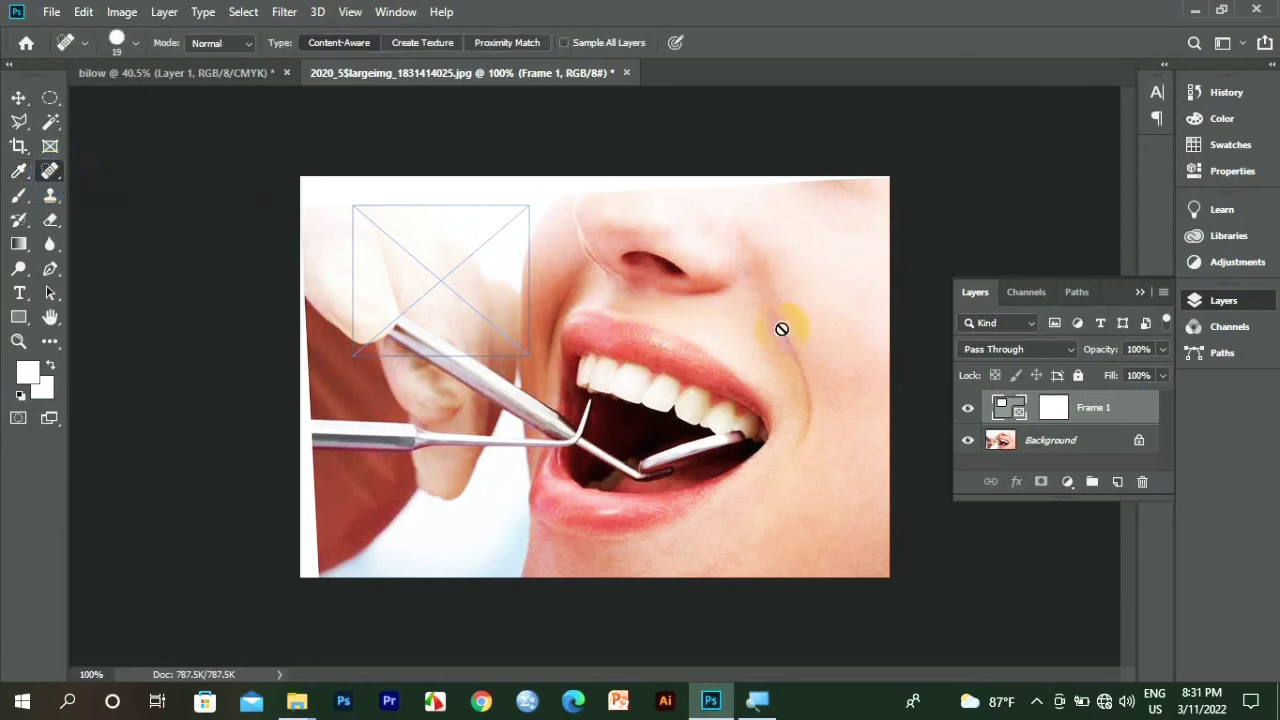
click(1049, 440)
right_click(1049, 440)
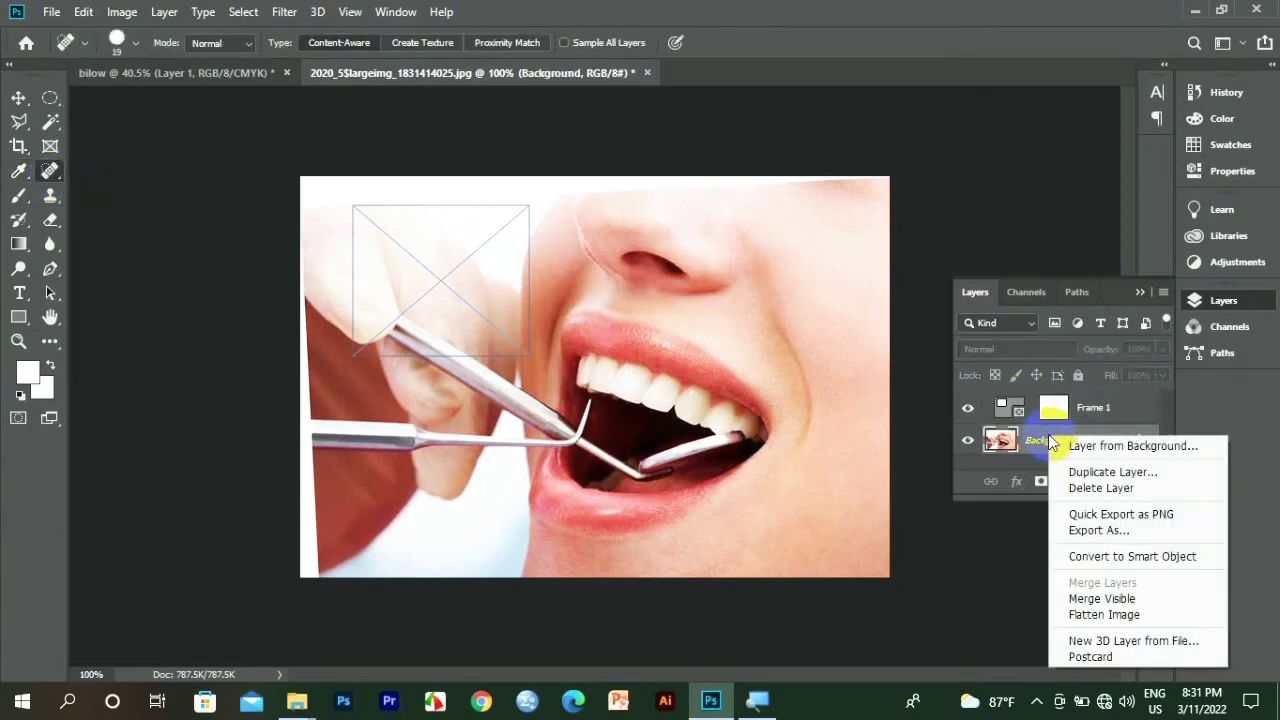
click(1147, 446)
click(1139, 442)
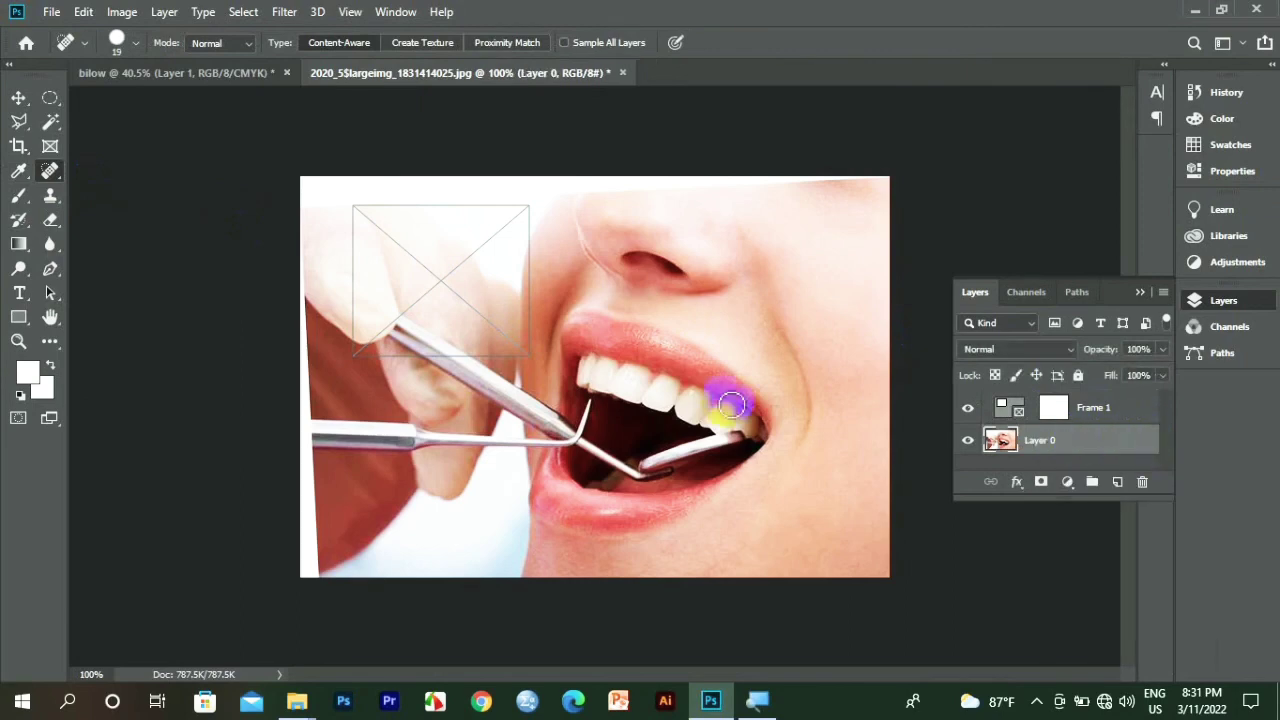
Heal away the mirror, the instrument by the teeth, and the lower instrument's tip.
drag(648, 341, 743, 371)
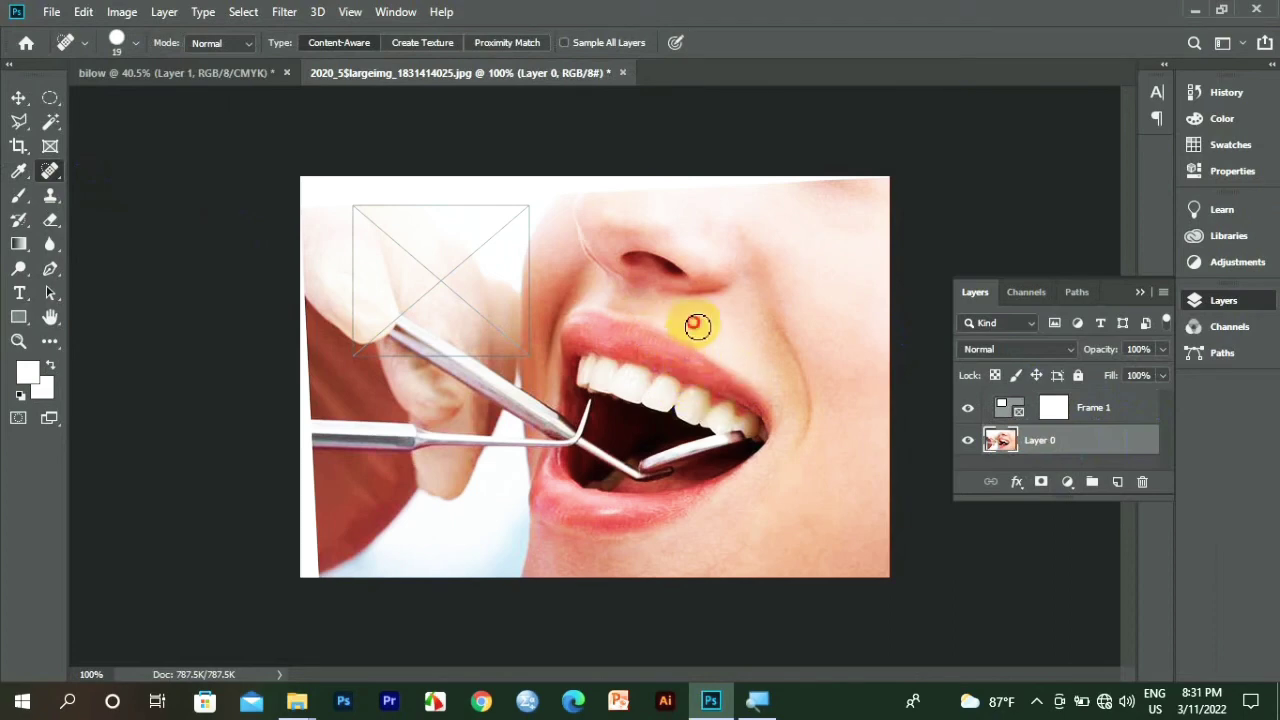
drag(697, 326, 794, 414)
mouse_move(733, 312)
mouse_down()
mouse_move(791, 377)
mouse_move(703, 447)
mouse_move(663, 449)
mouse_move(616, 477)
mouse_move(584, 455)
mouse_move(586, 414)
mouse_move(629, 472)
mouse_up()
drag(572, 443, 457, 398)
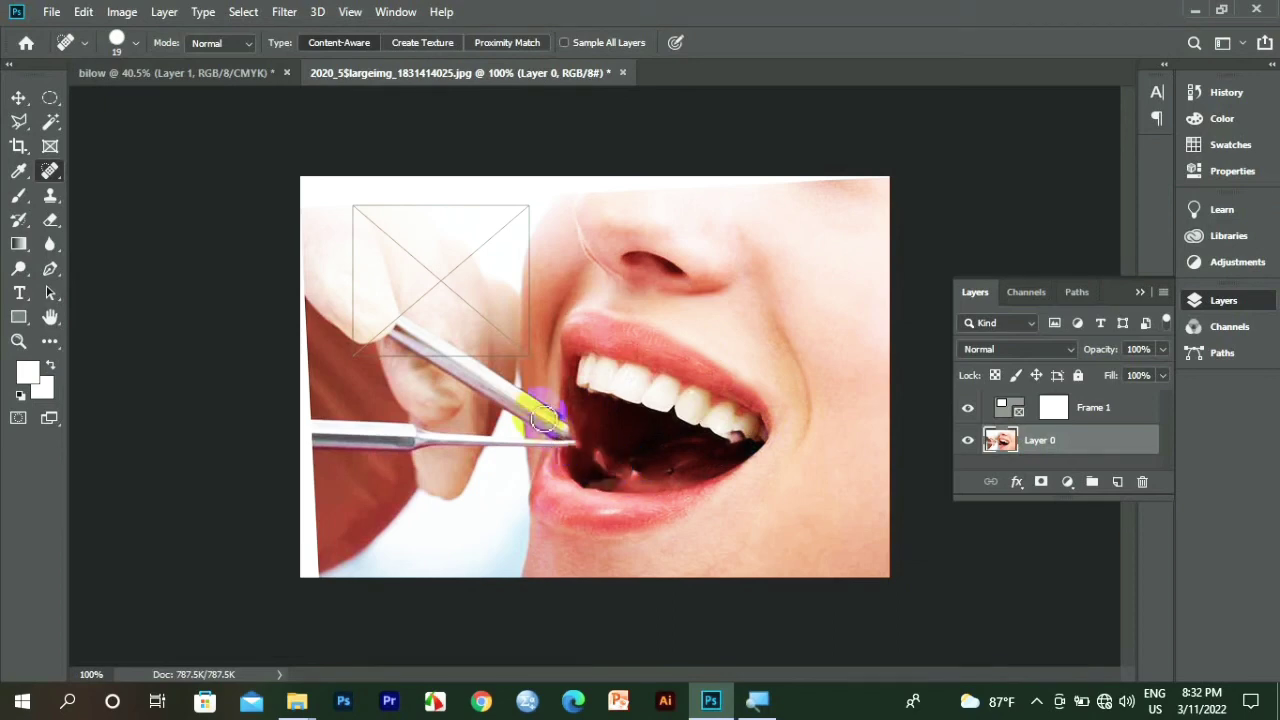
mouse_move(412, 436)
mouse_down()
mouse_move(432, 450)
mouse_move(557, 449)
mouse_up()
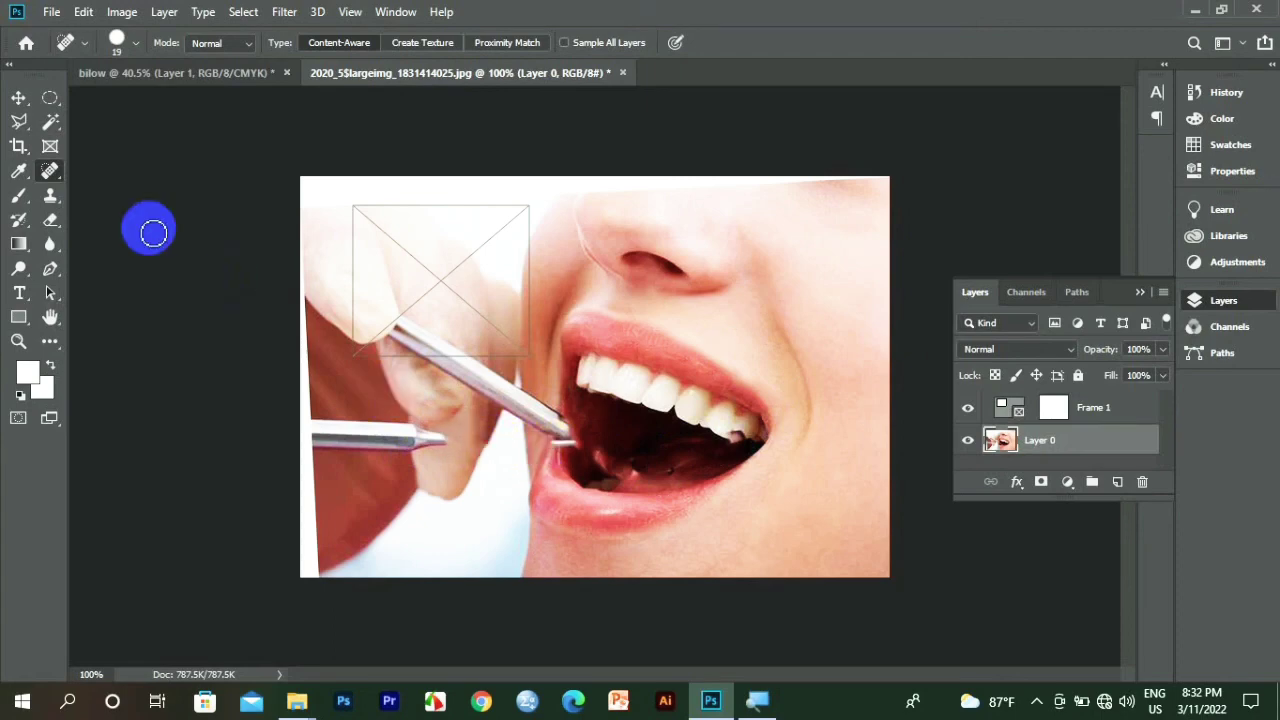
click(20, 198)
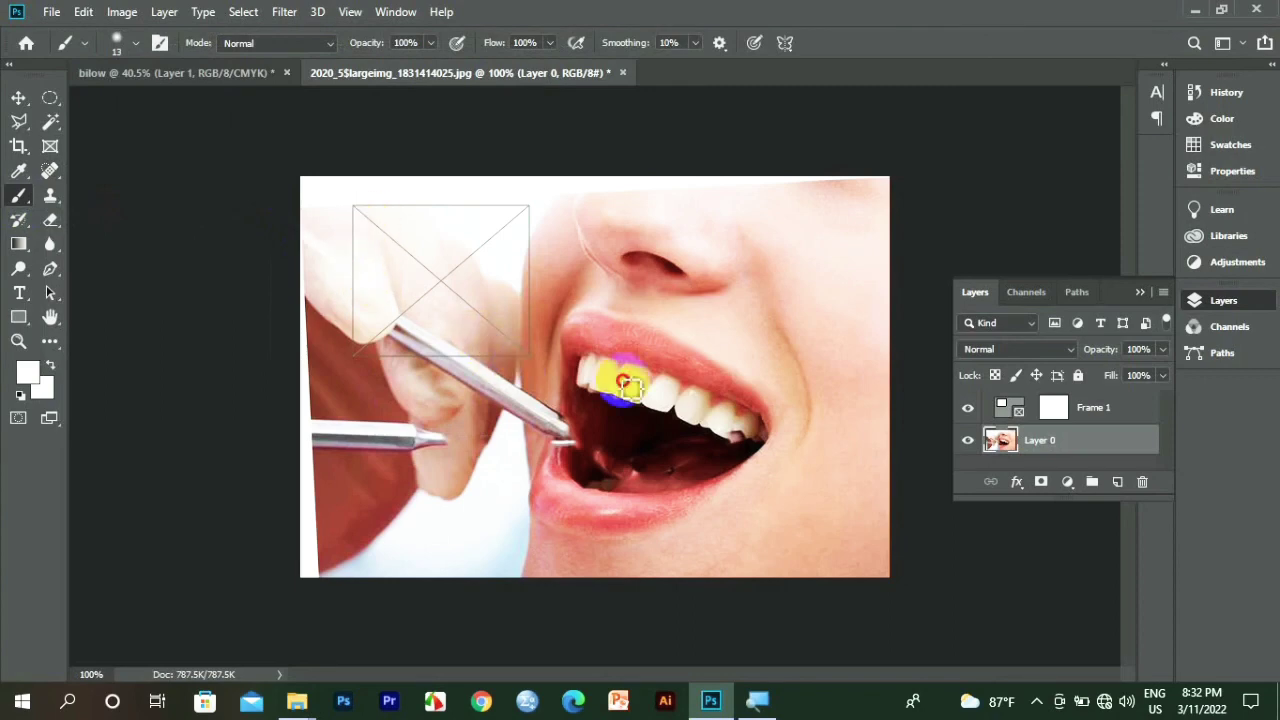
Paint white strokes toward the front teeth and down from the nostril, then apply the History Brush twice.
shift+click(590, 376)
drag(653, 241, 668, 328)
click(20, 197)
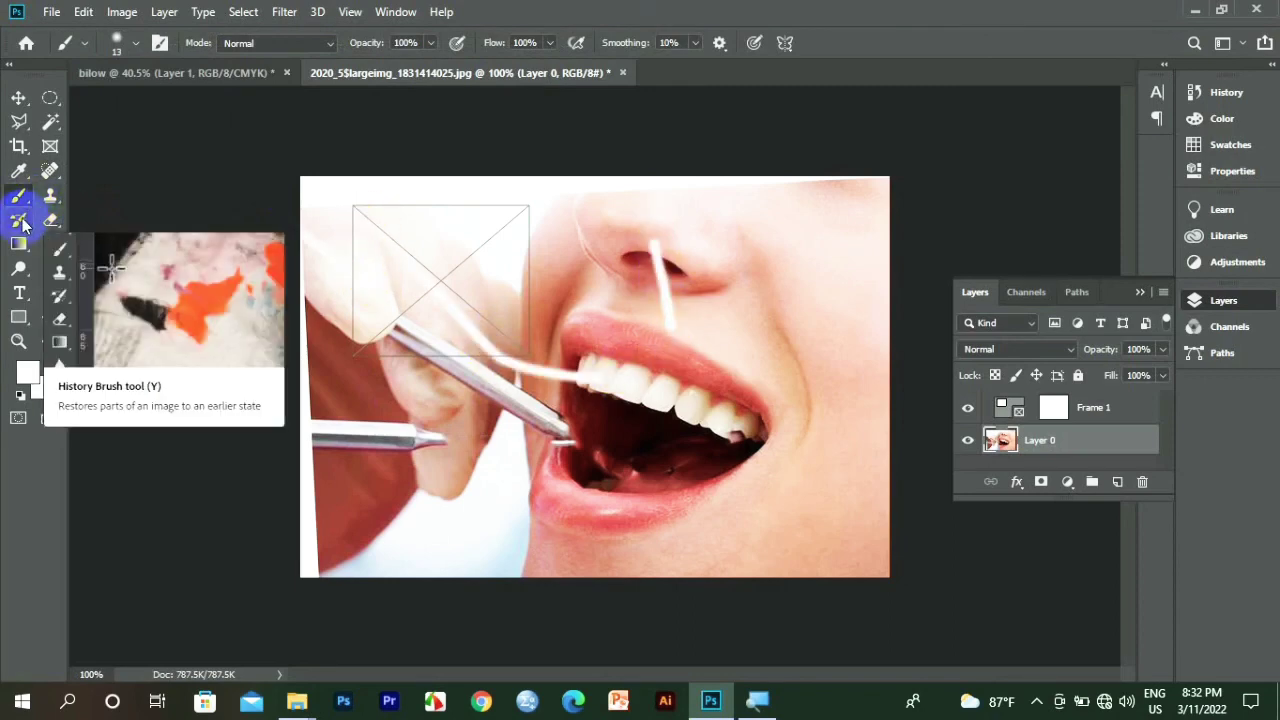
click(22, 222)
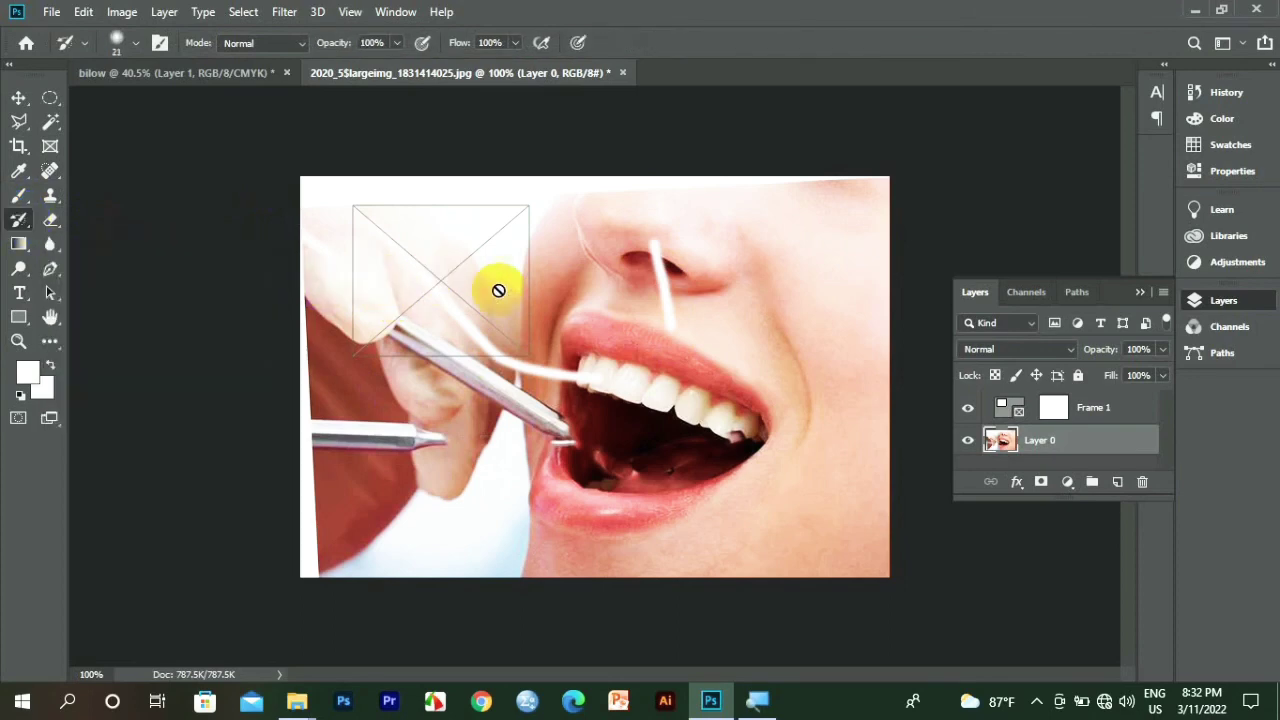
click(758, 380)
click(580, 368)
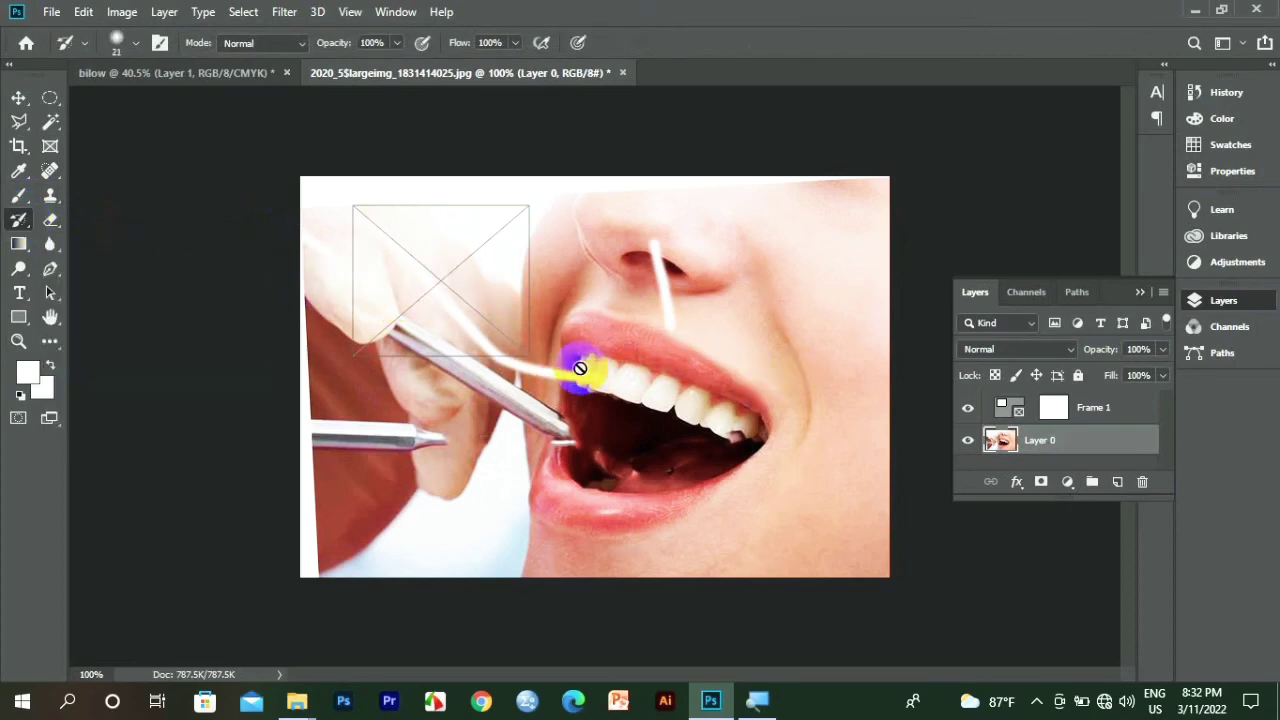
Draw Rectangle 1, a 156 × 156 px white square straddling the photo's upper-left edge.
click(19, 317)
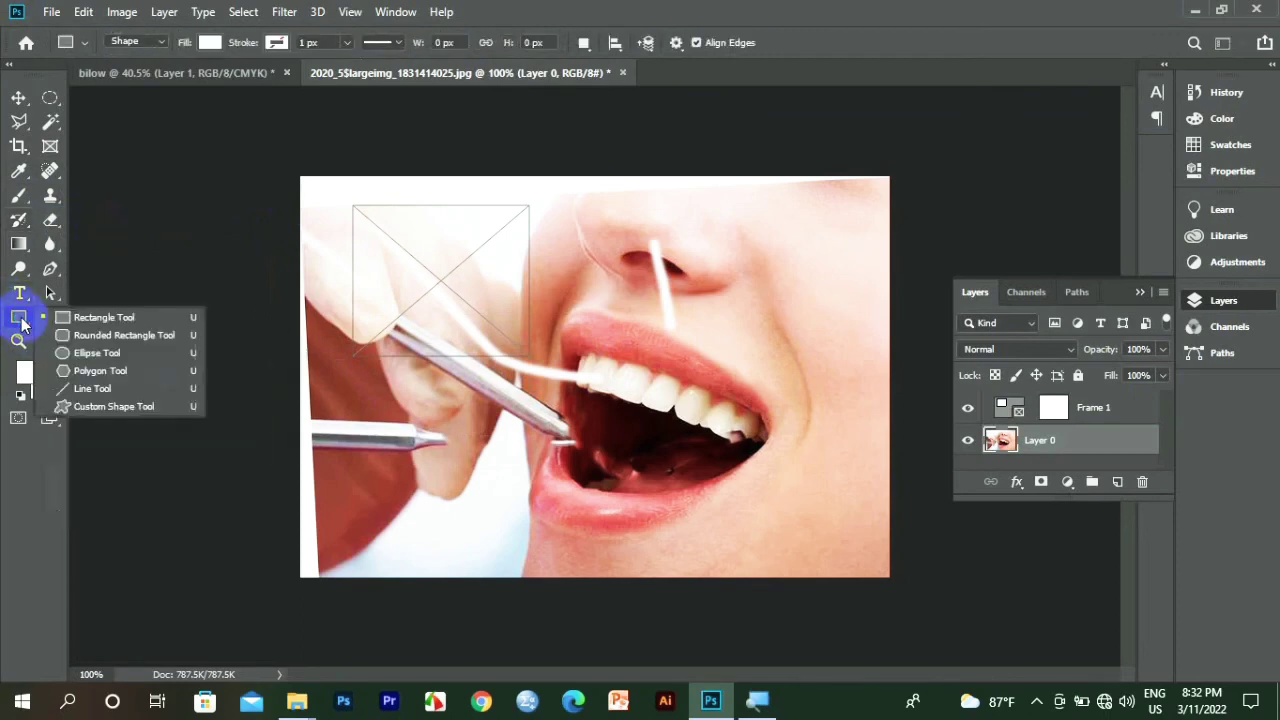
click(69, 318)
drag(165, 205, 312, 351)
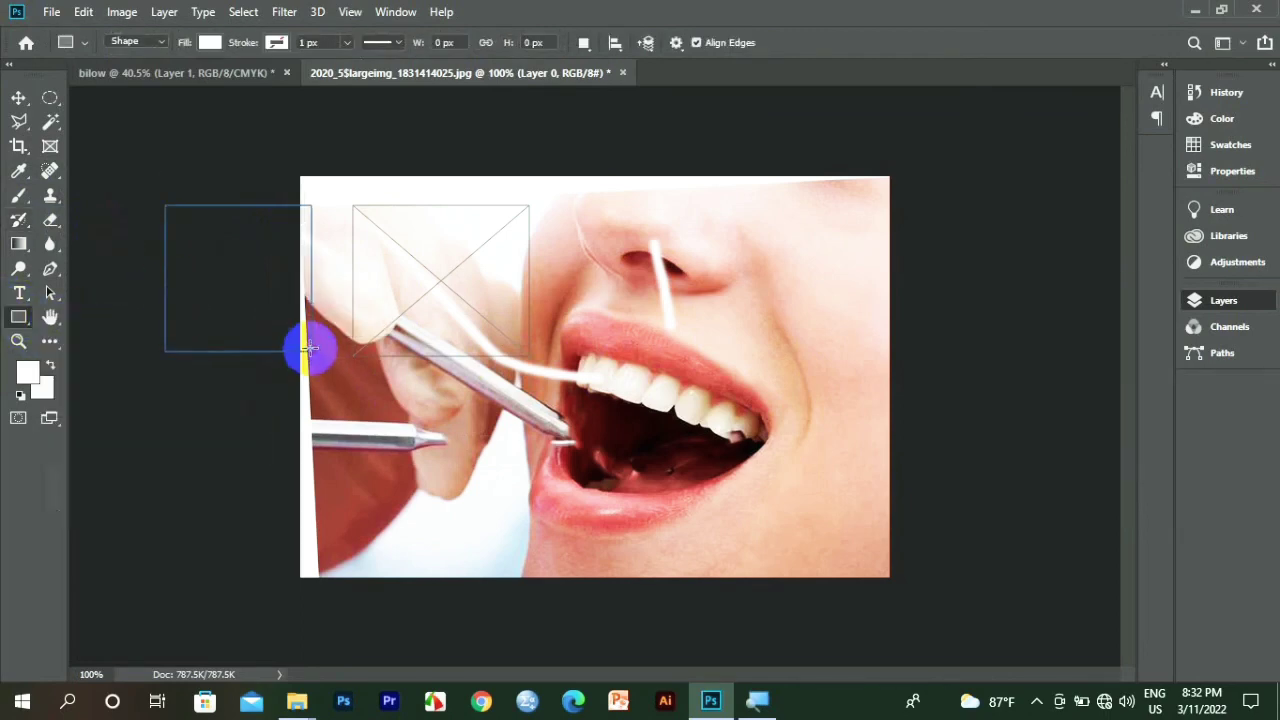
click(27, 324)
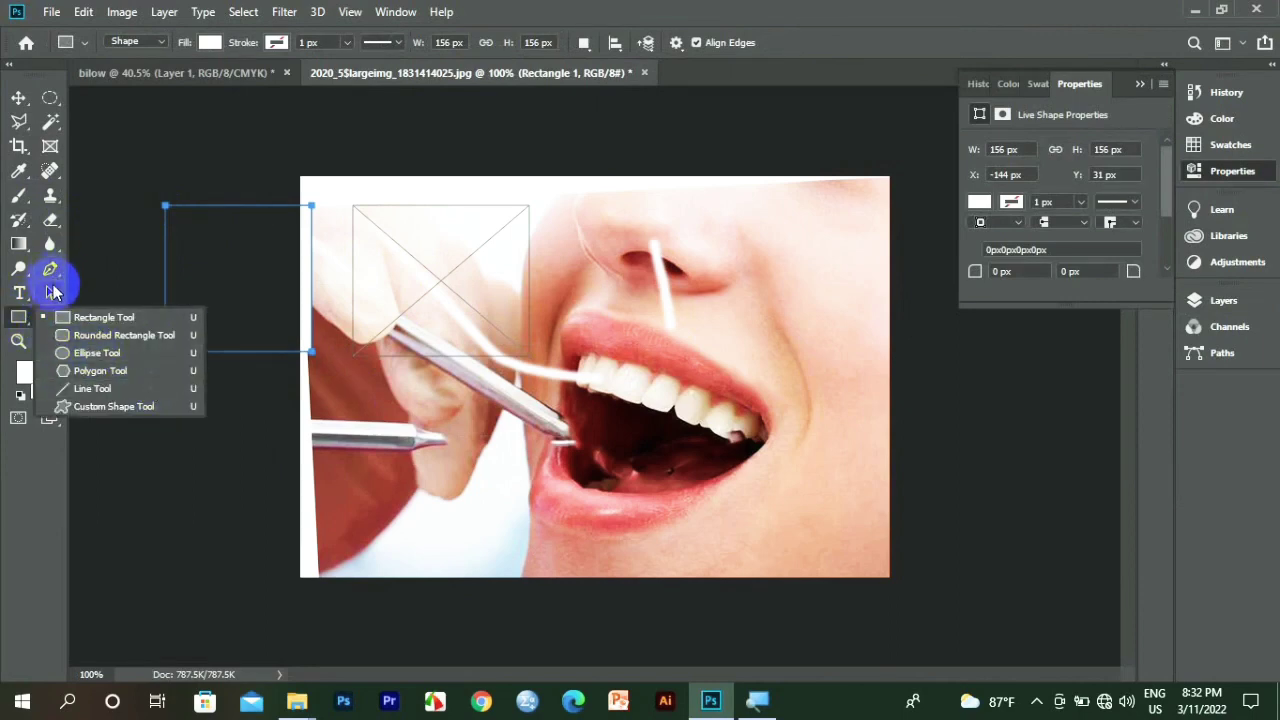
key(Escape)
click(48, 318)
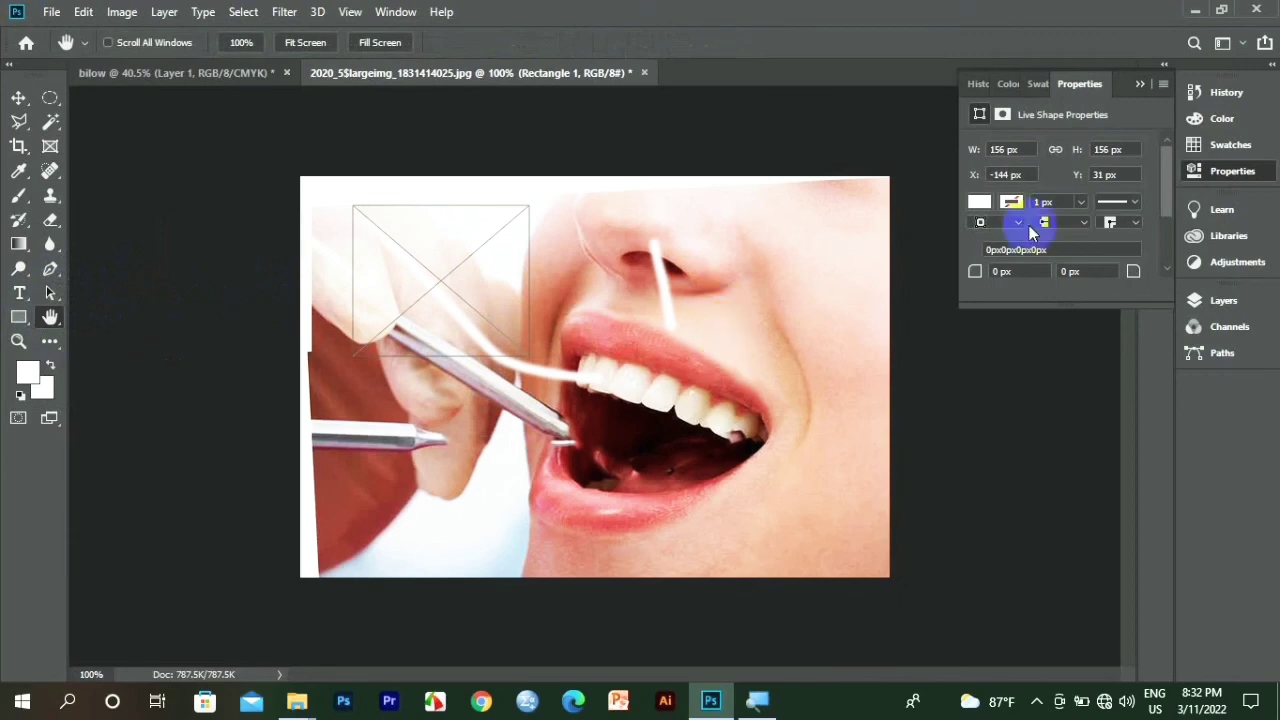
Show the Layers panel and zoom in closely on the lips and teeth.
click(1200, 300)
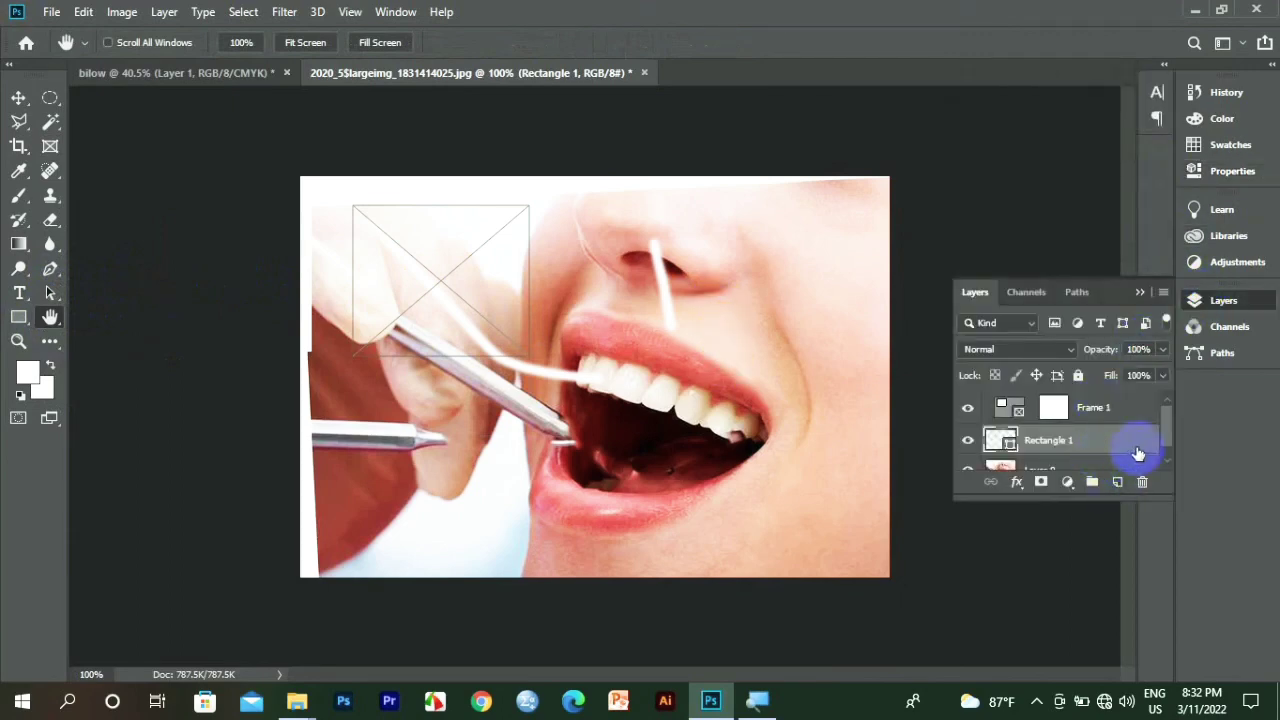
drag(1166, 434, 1160, 470)
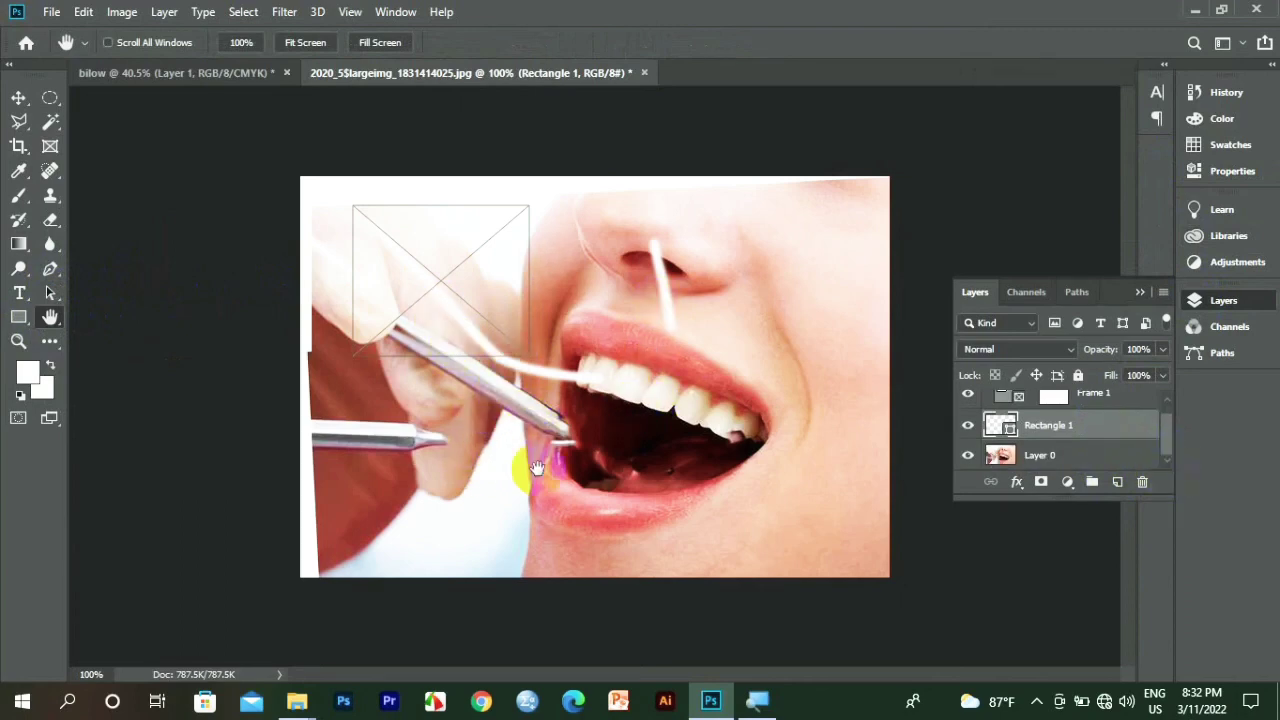
click(18, 341)
drag(366, 343, 647, 345)
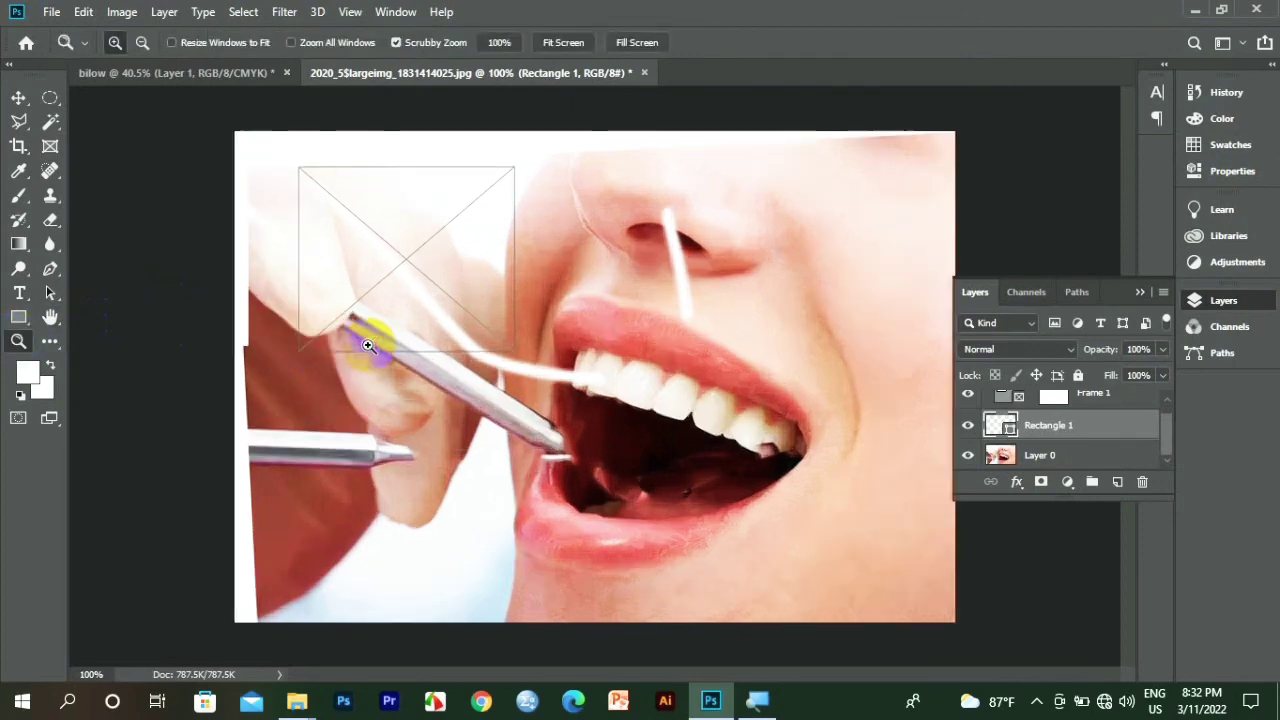
click(665, 345)
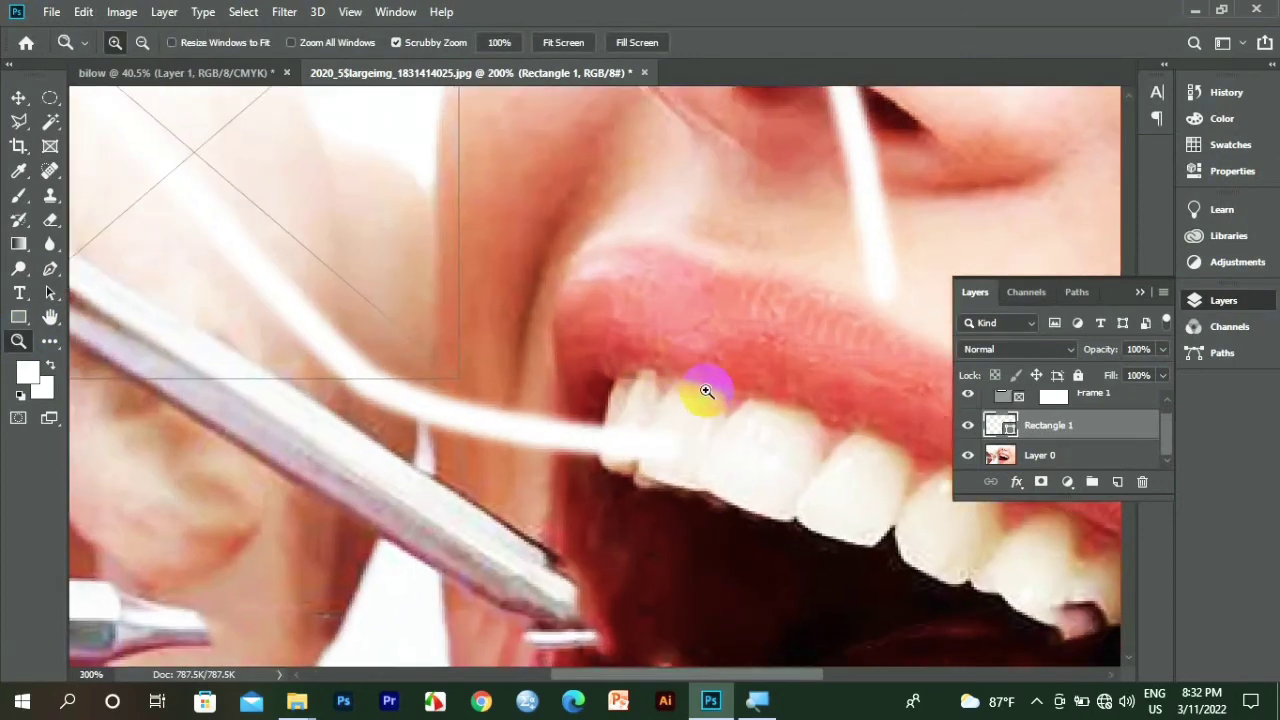
click(766, 471)
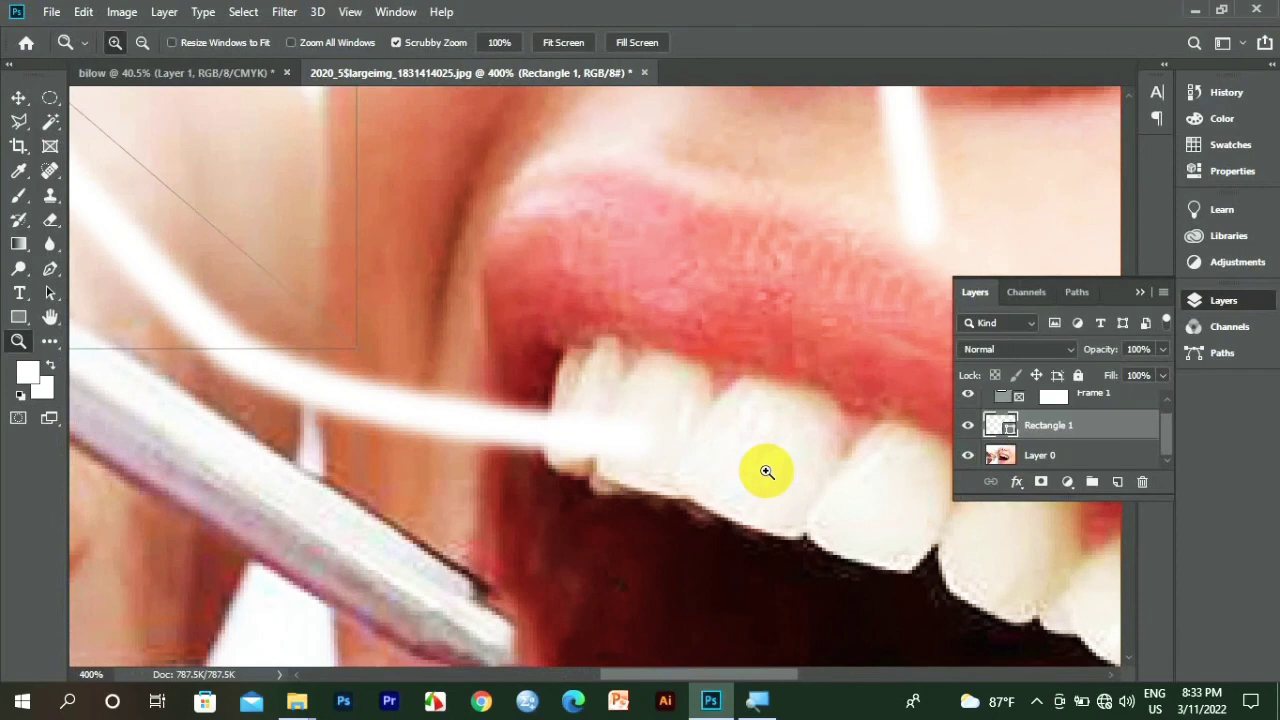
Zoom back out through 100% and 50% and beyond.
click(140, 44)
click(356, 195)
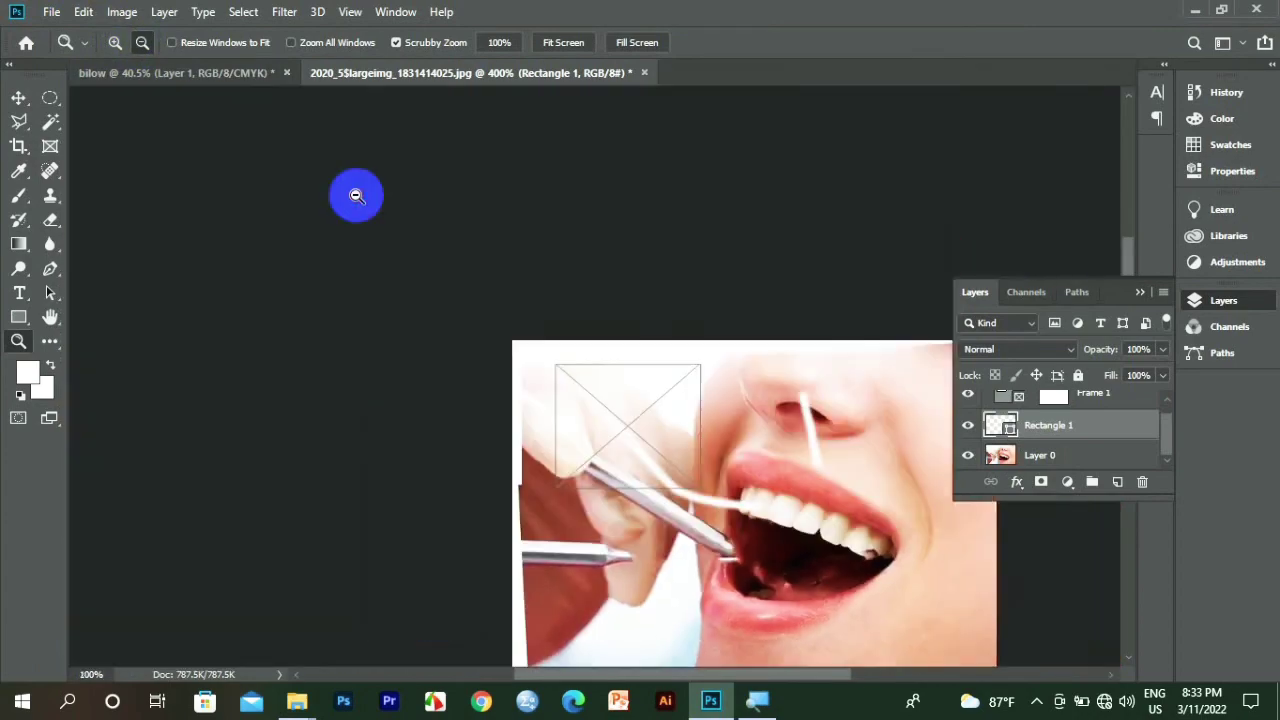
click(672, 399)
click(677, 402)
Fit the photo on screen, enlarge the Layers panel, and select Rectangle 1.
key(ctrl+0)
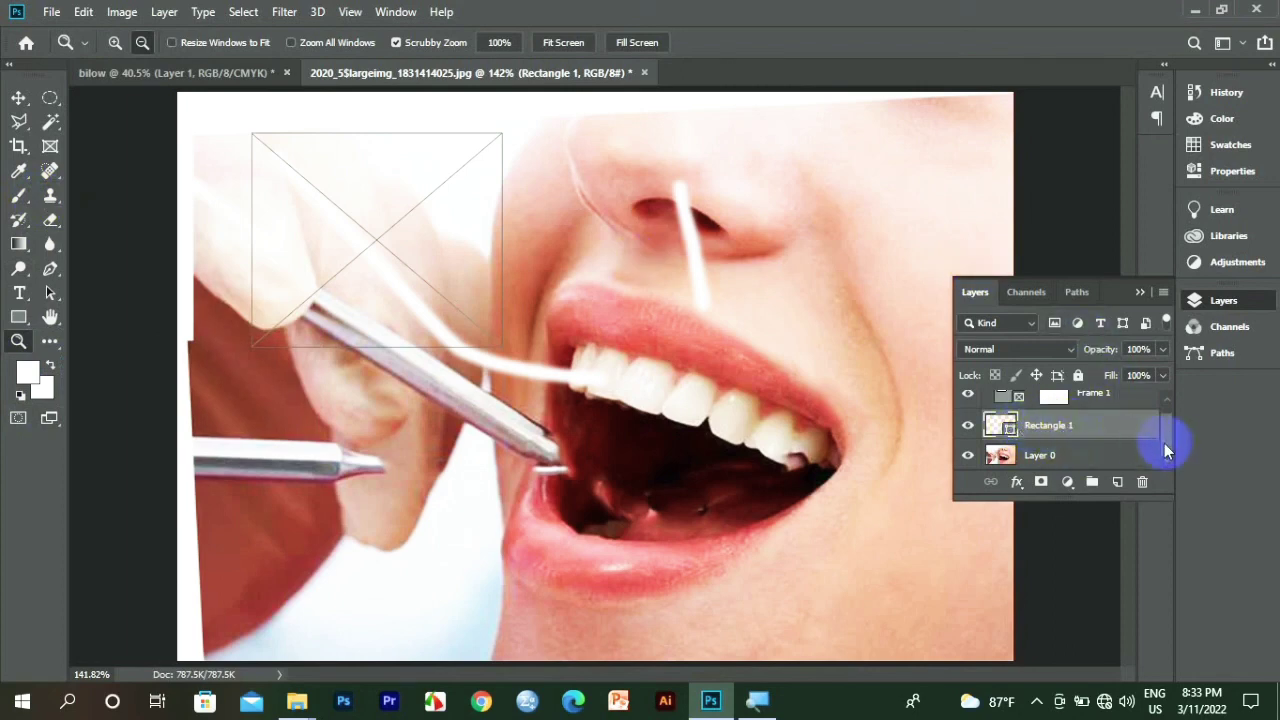
drag(1128, 507, 1146, 612)
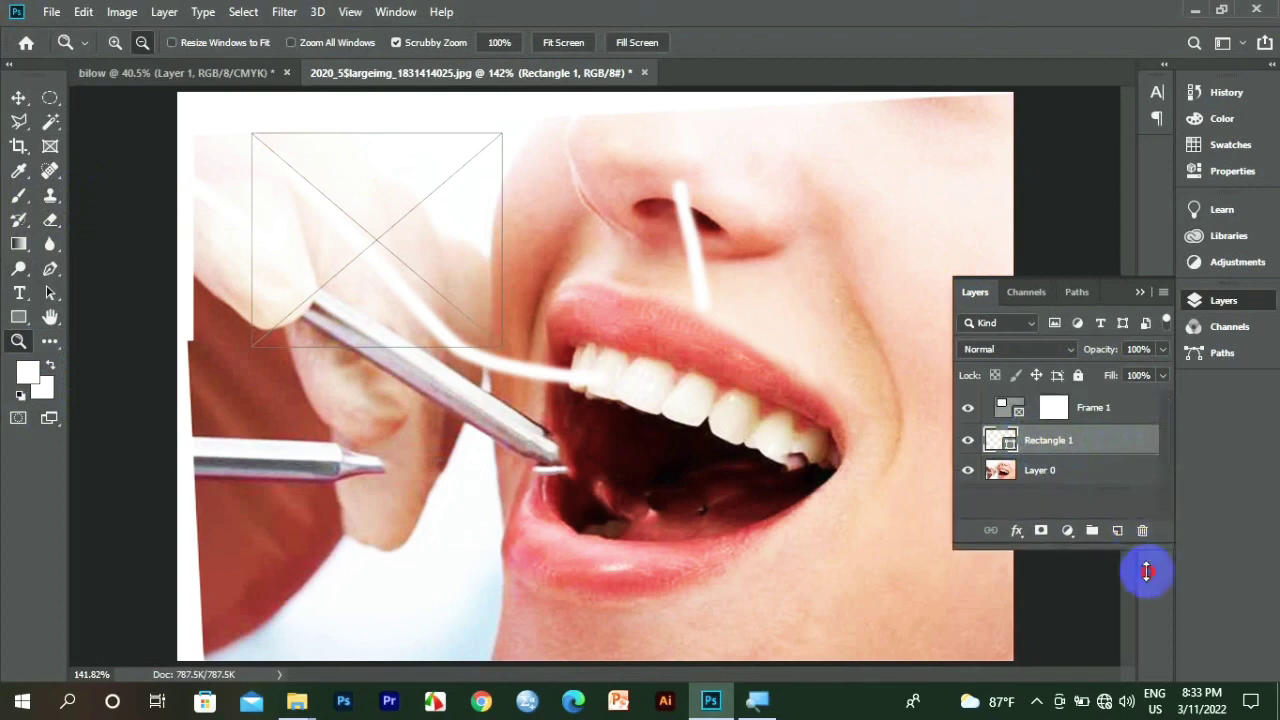
click(1050, 470)
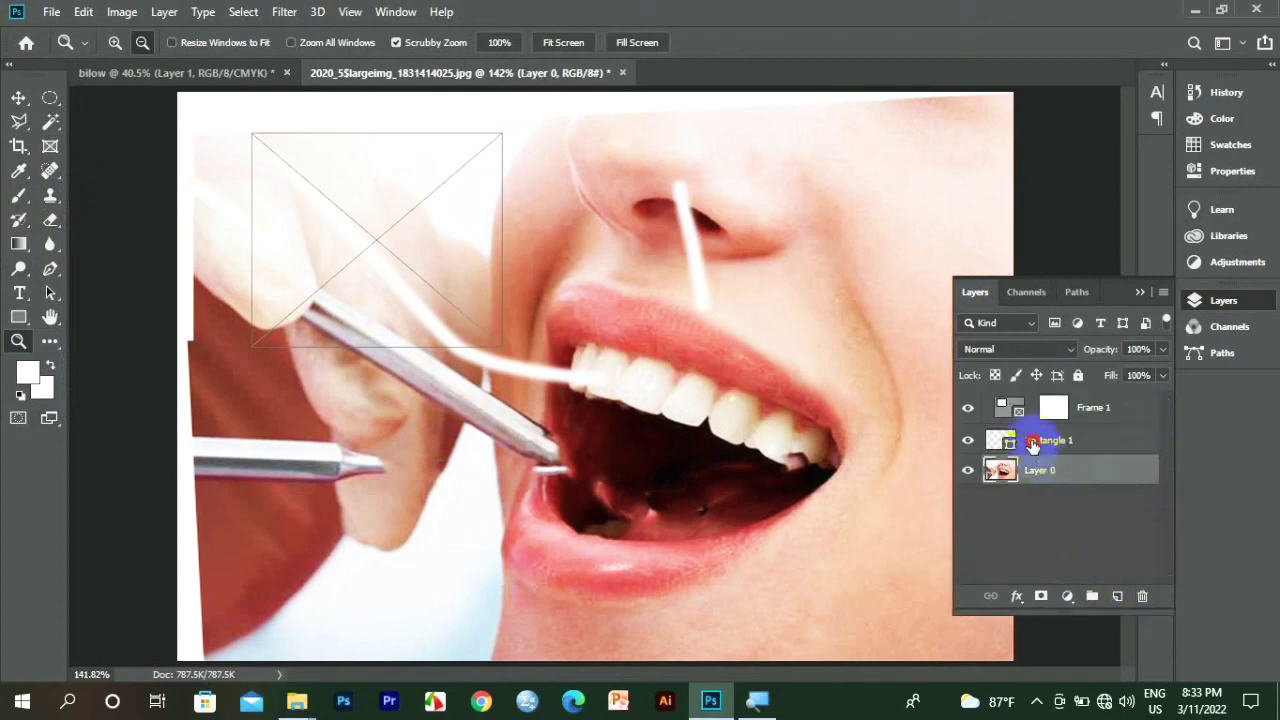
click(1030, 440)
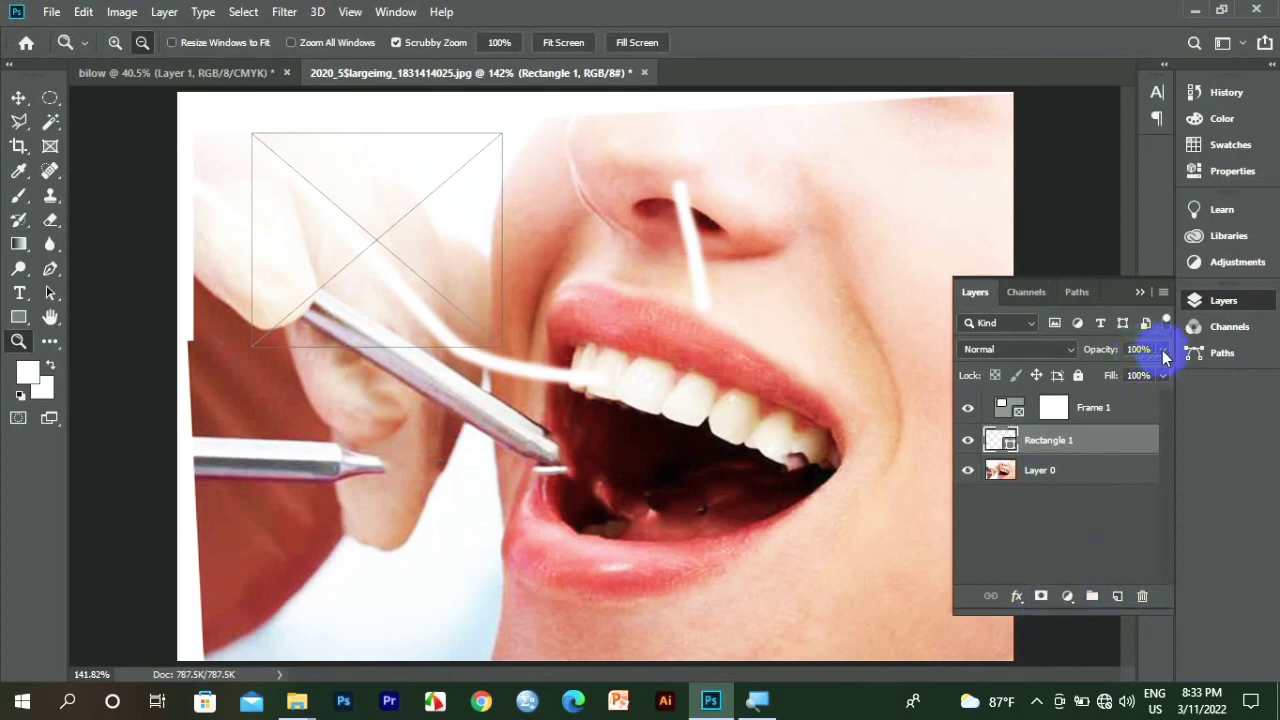
click(1023, 326)
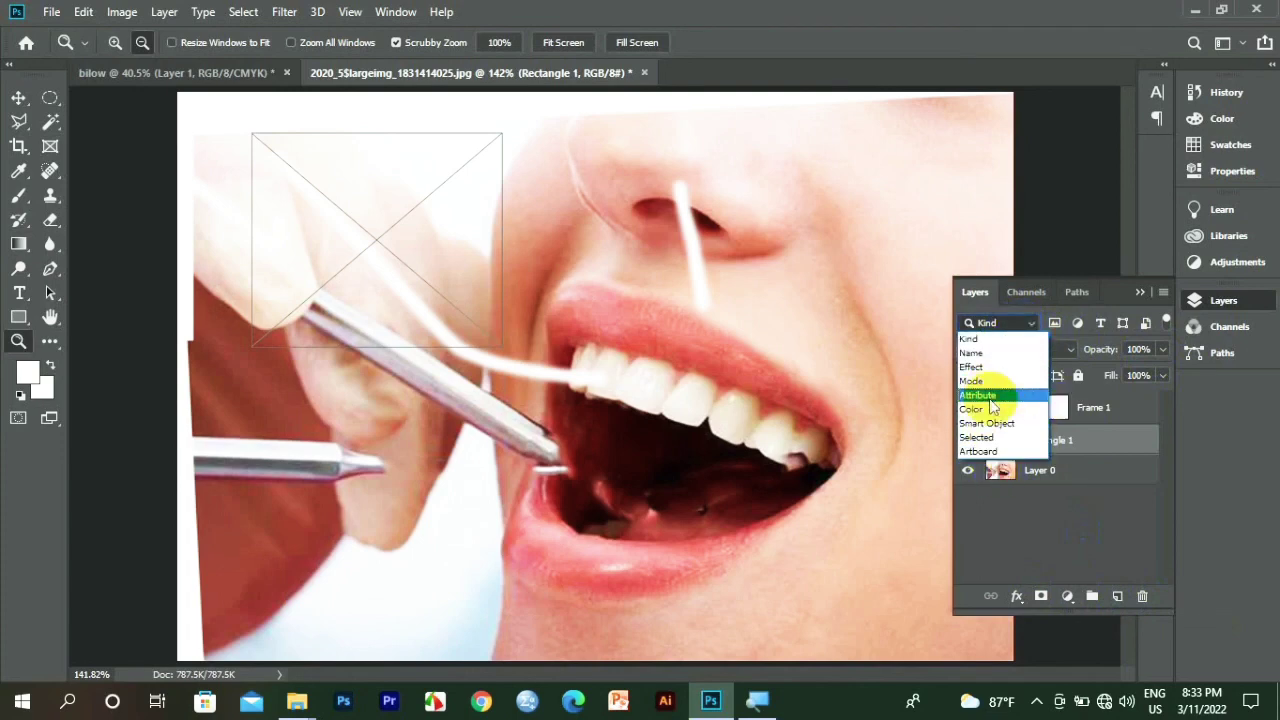
click(1017, 412)
drag(1017, 412, 988, 393)
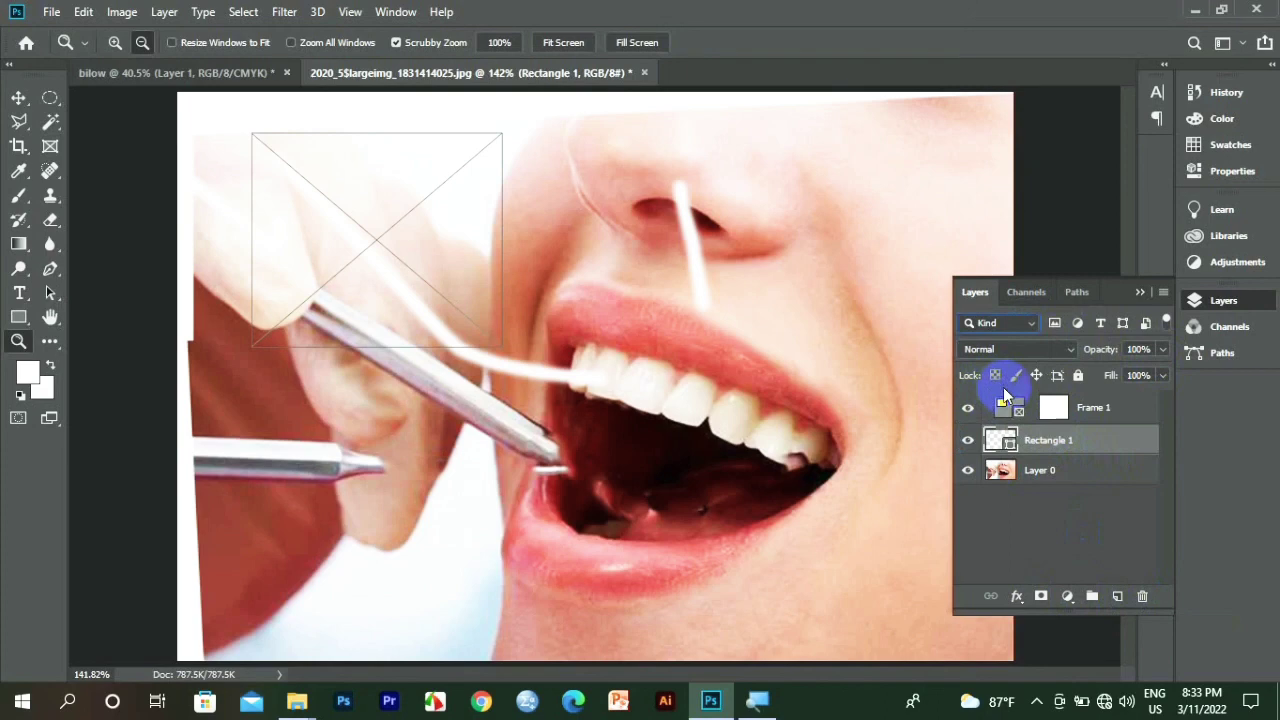
drag(1003, 387, 416, 238)
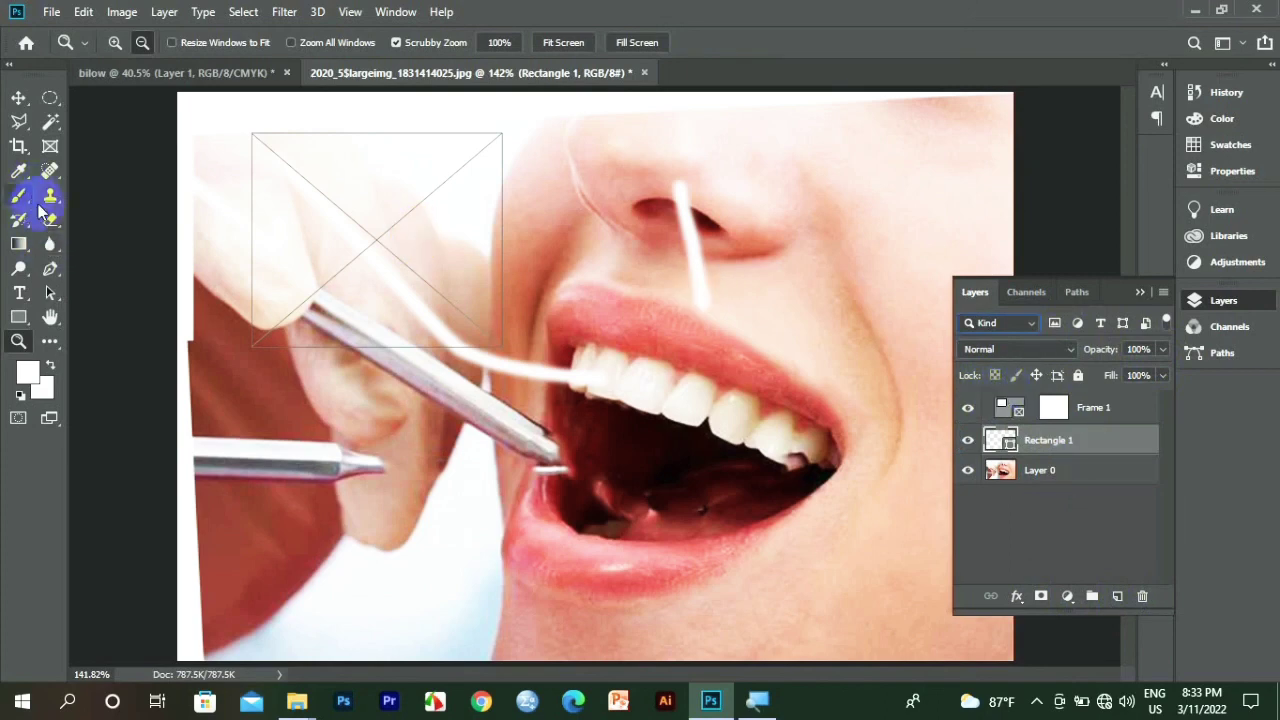
click(57, 369)
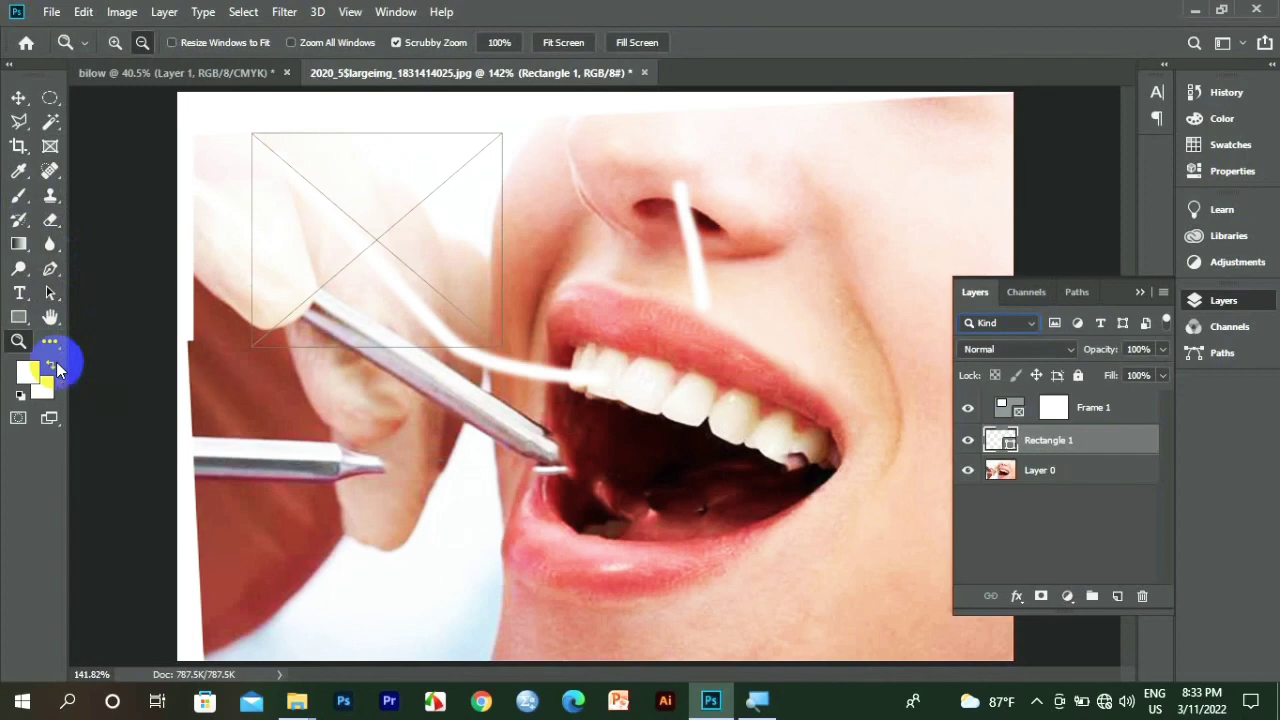